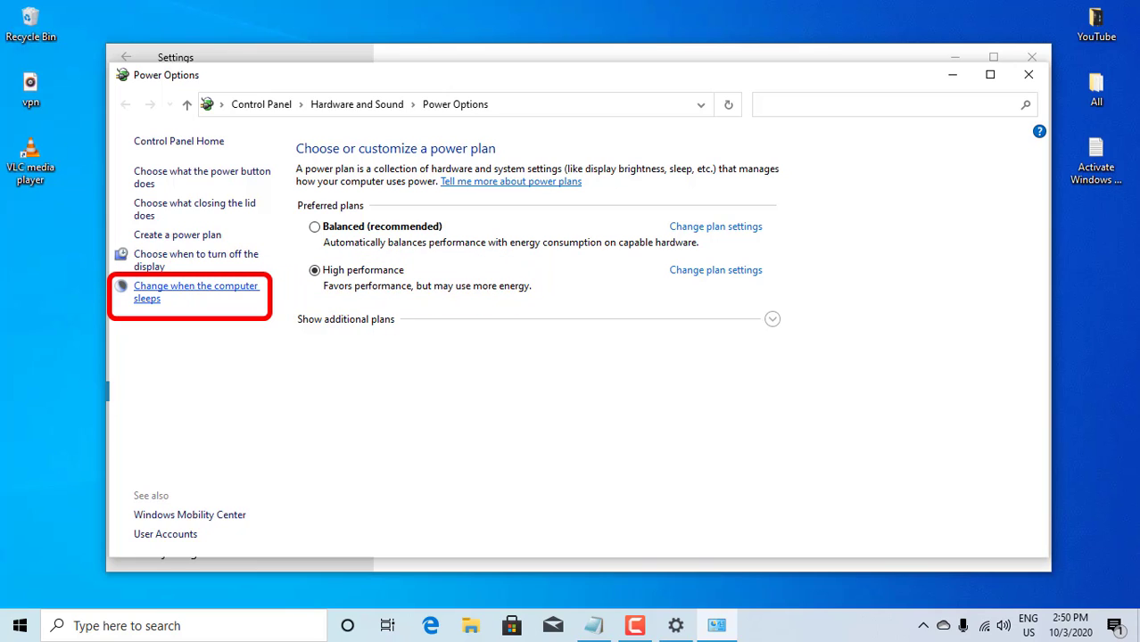
# Set the High performance plan to never put the computer to sleep, save the changes and close Power Options
pyautogui.click(195, 292)
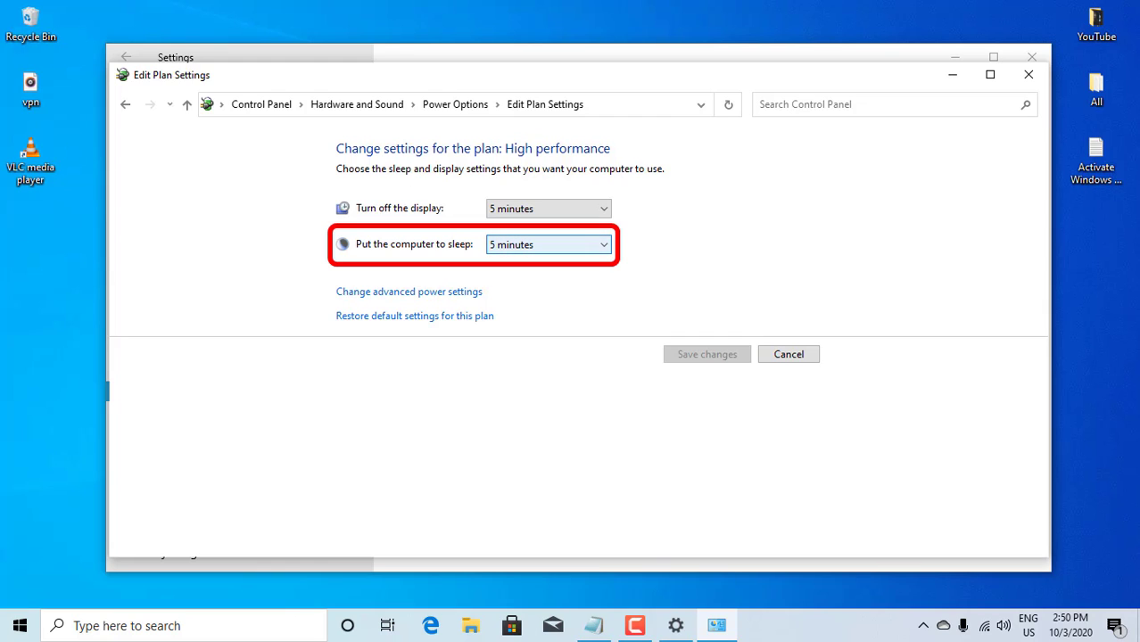
pyautogui.click(548, 244)
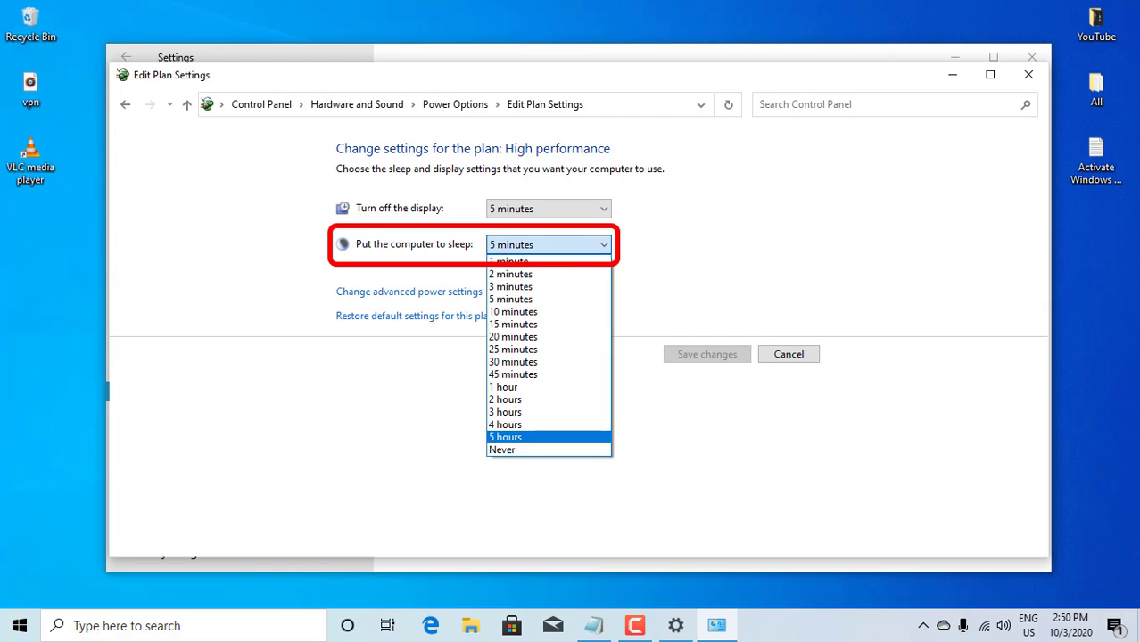
pyautogui.press('Down')
pyautogui.press('Return')
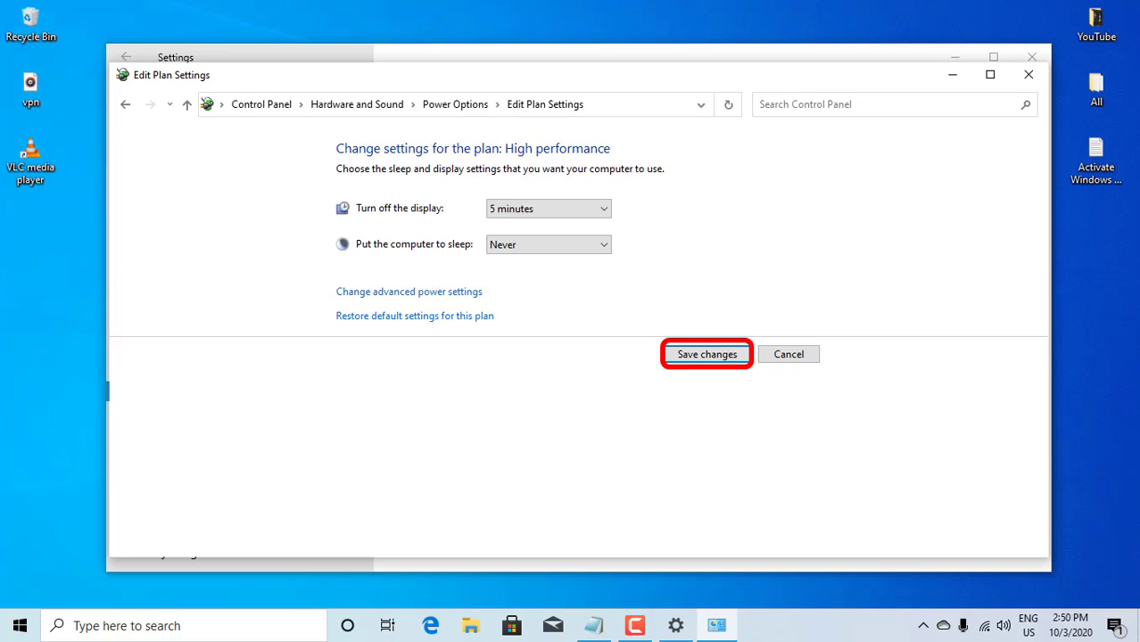
pyautogui.press('Return')
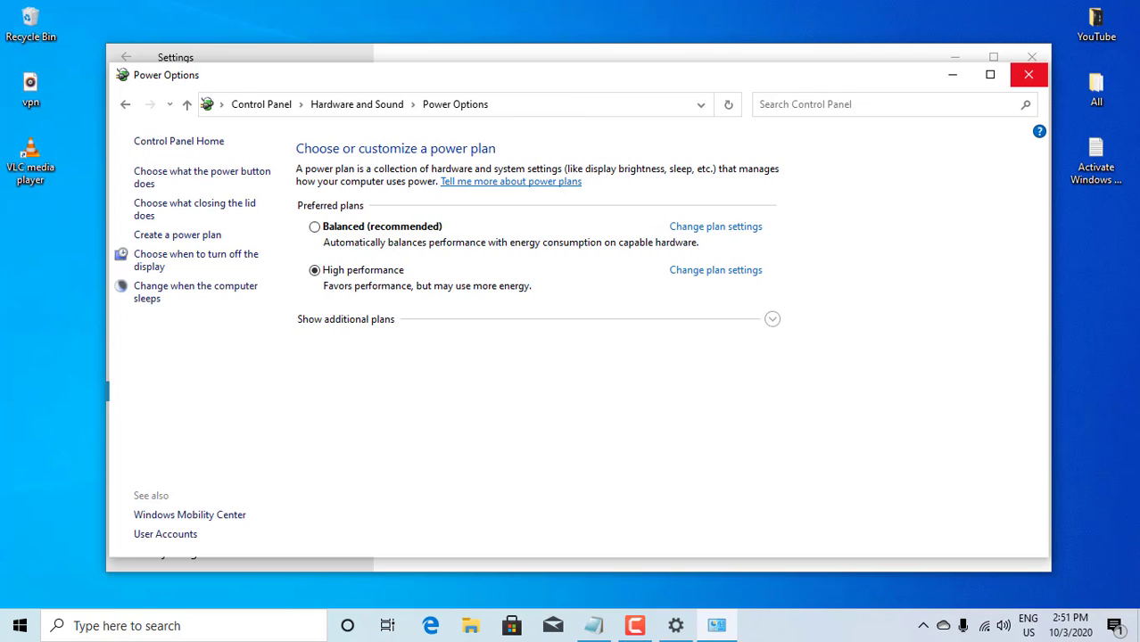
pyautogui.click(1028, 74)
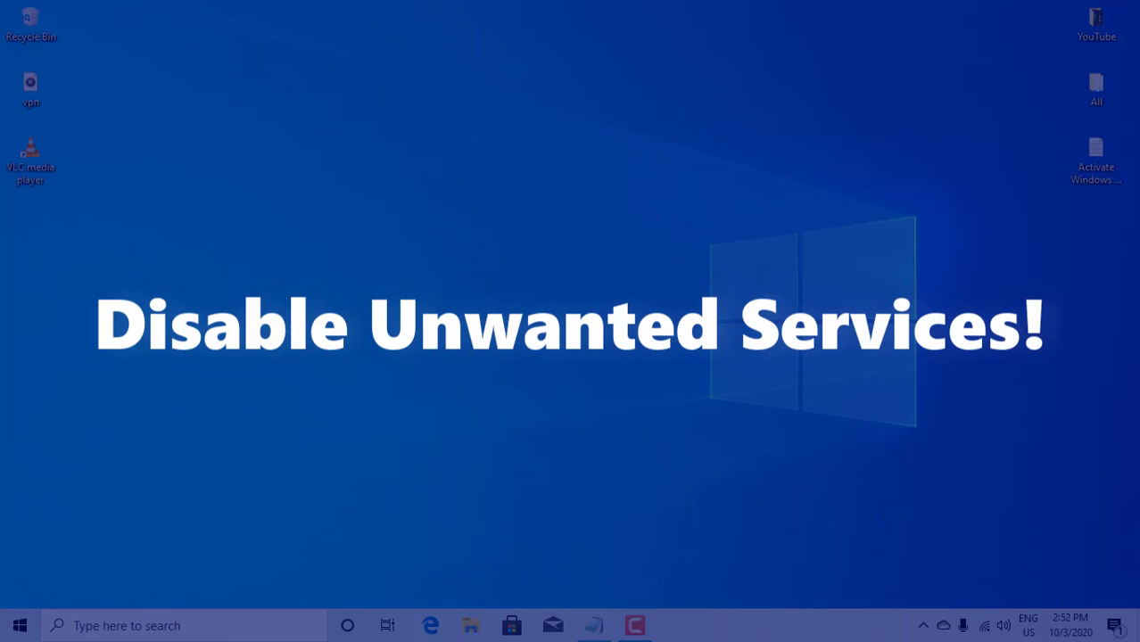
# Open the full Services console by way of Task Manager
pyautogui.rightClick(673, 621)
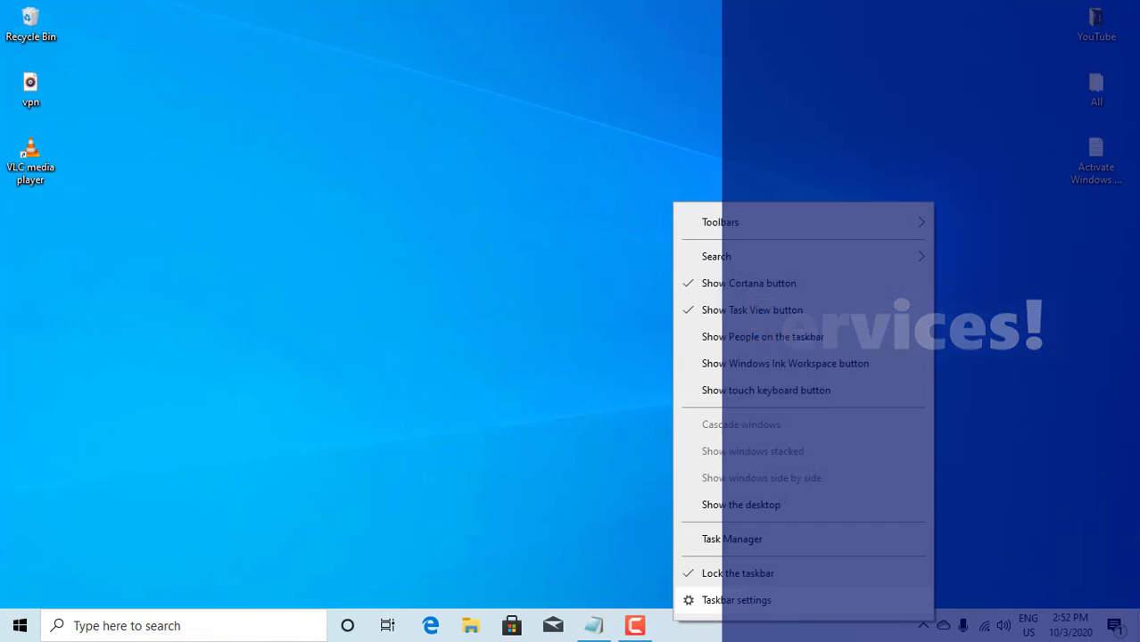
pyautogui.click(732, 539)
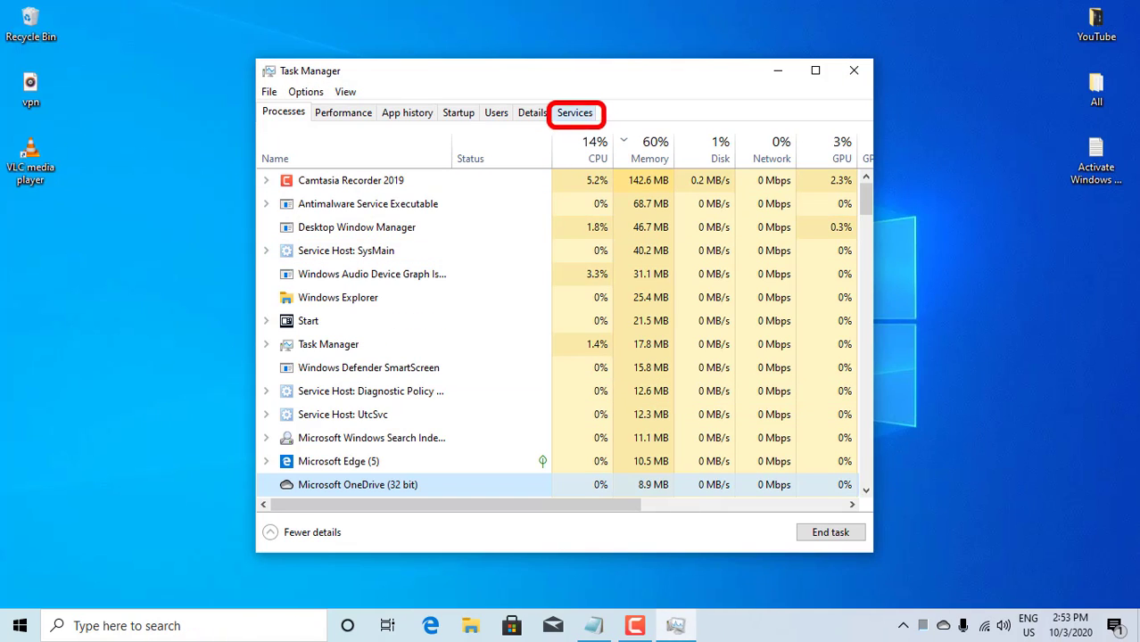
pyautogui.click(575, 112)
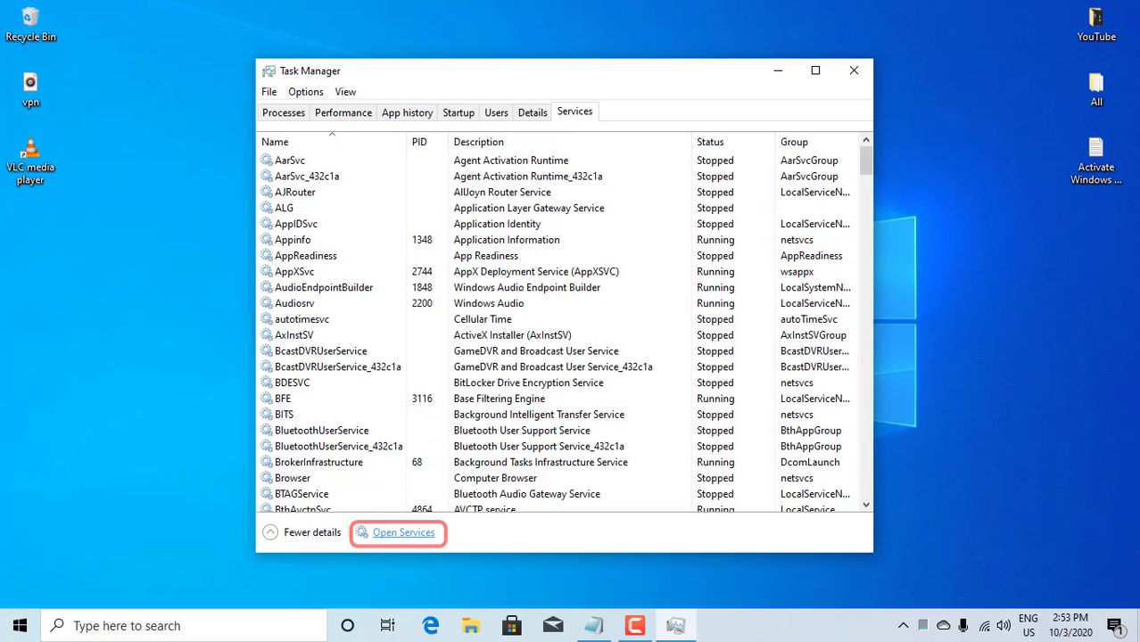
pyautogui.click(403, 533)
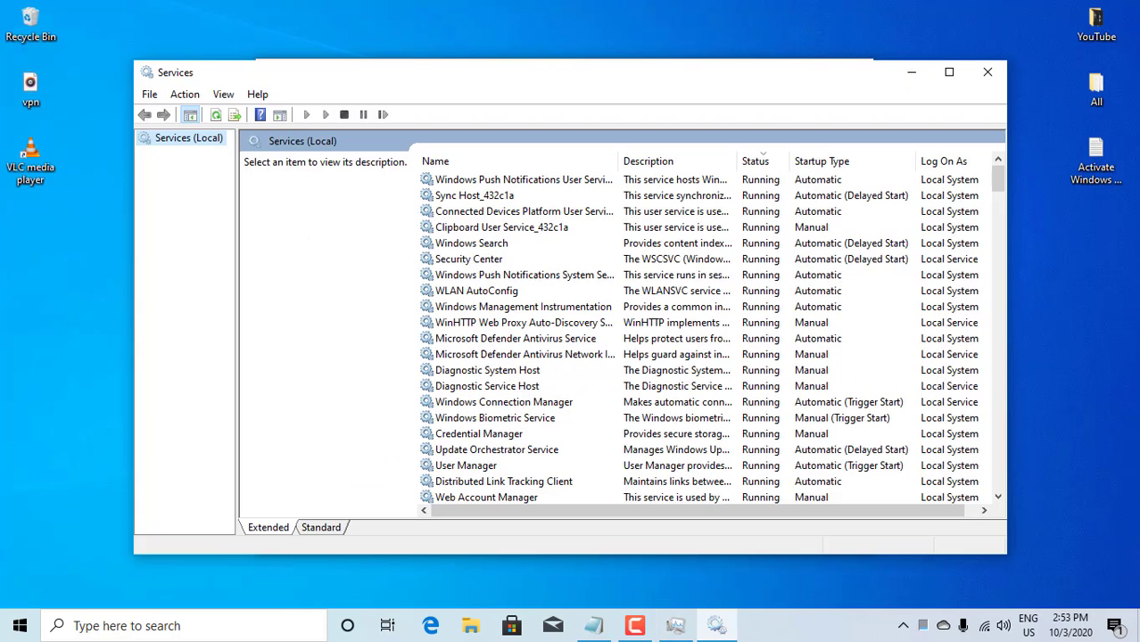
# Set the startup type of the Windows Search service to Disabled and close its properties
pyautogui.click(517, 275)
pyautogui.doubleClick(471, 243)
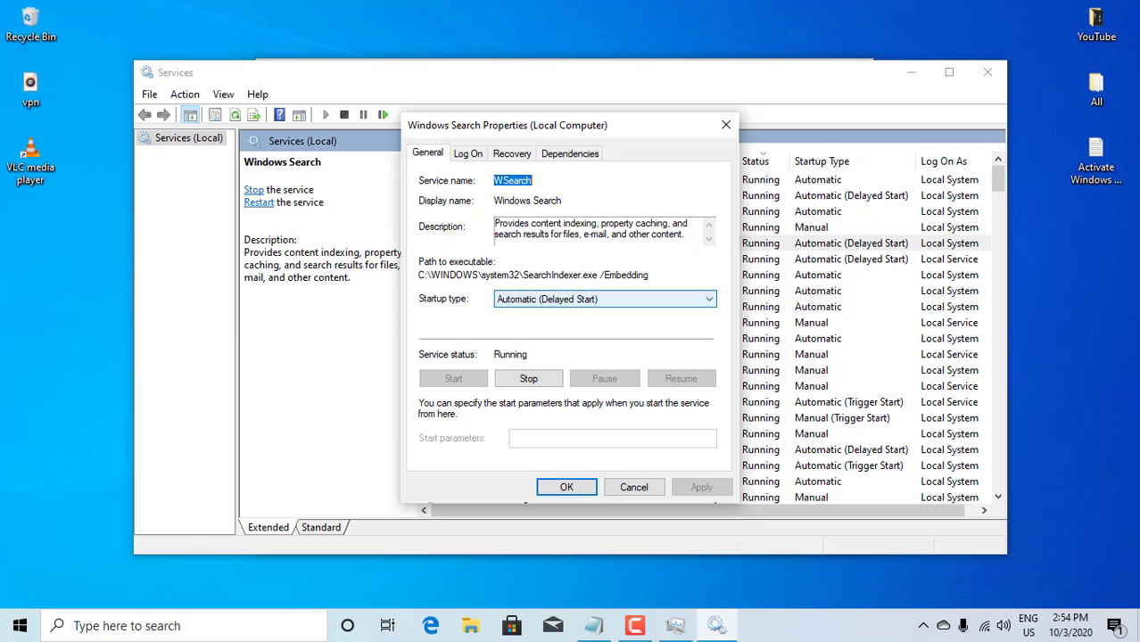
pyautogui.click(513, 347)
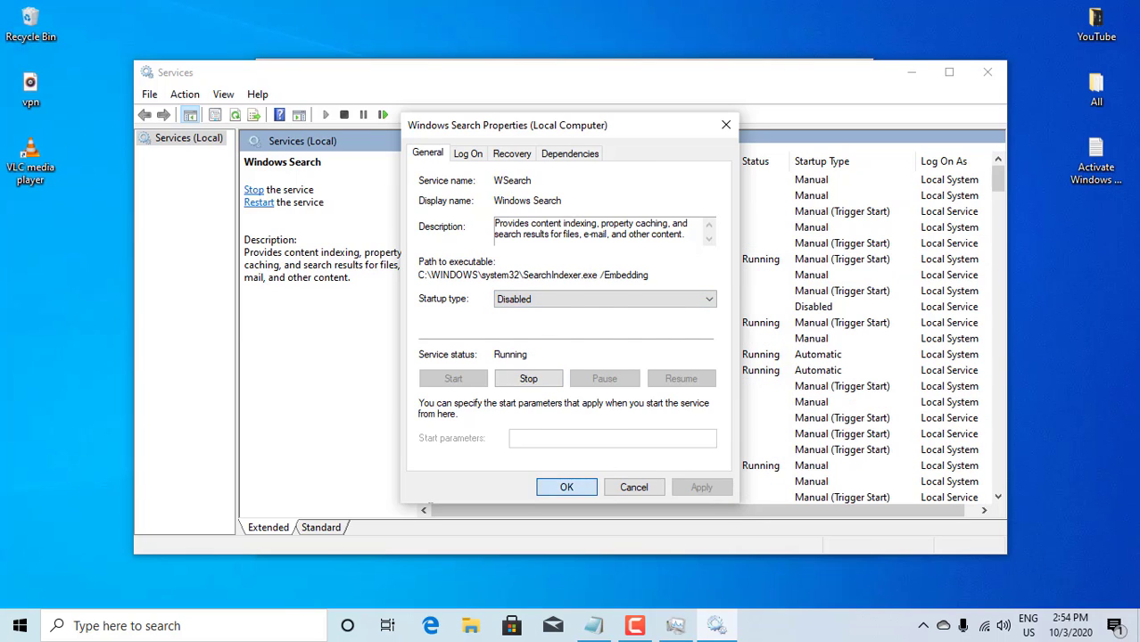
pyautogui.press('Return')
# Set the SysMain service's startup type to Disabled and stop the service
pyautogui.press('s')
pyautogui.scroll(-1, 709, 339)
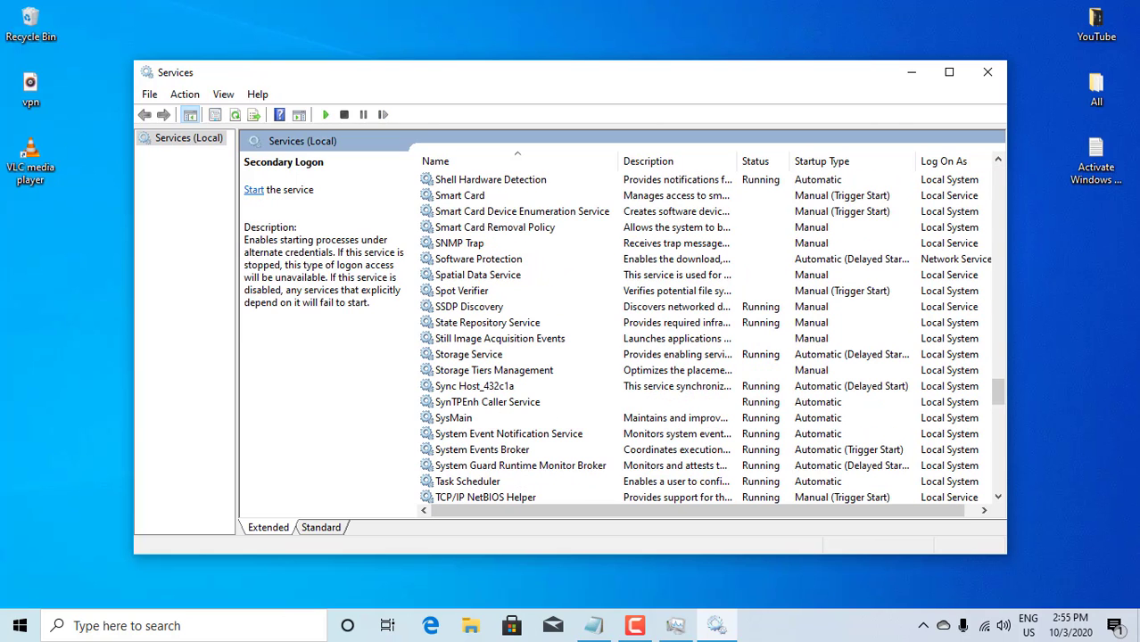
pyautogui.doubleClick(453, 417)
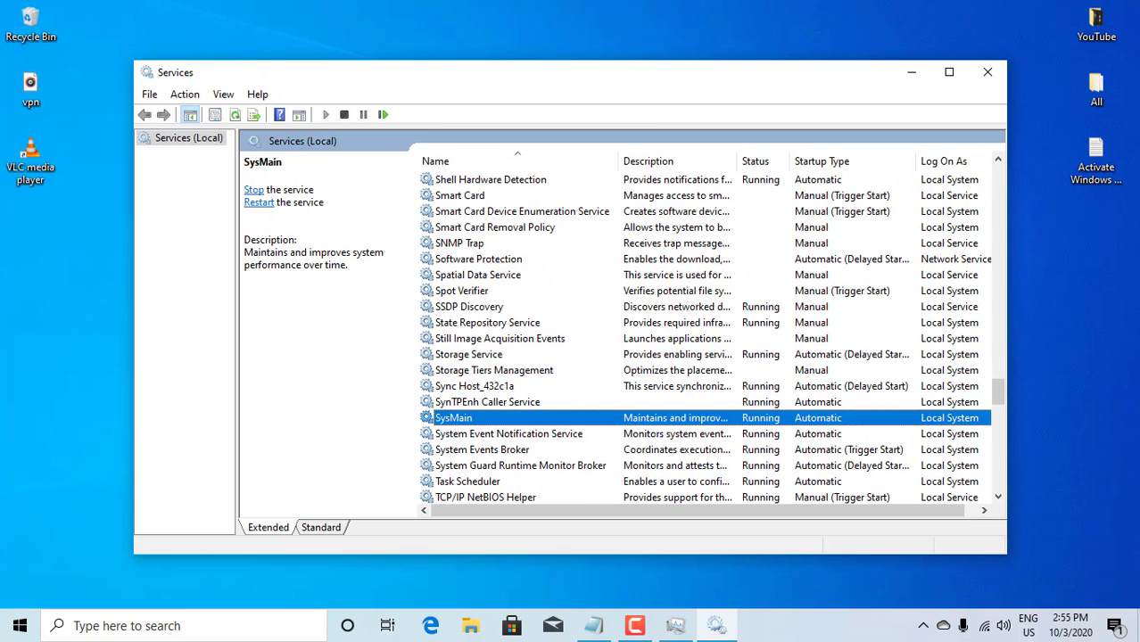
pyautogui.click(570, 298)
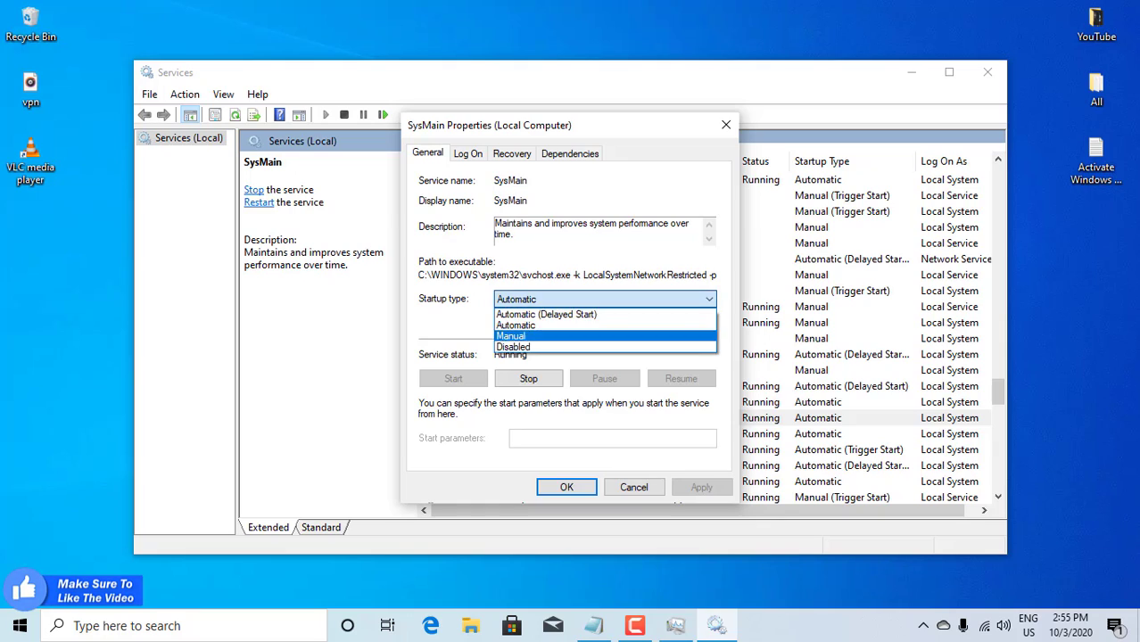
pyautogui.click(526, 346)
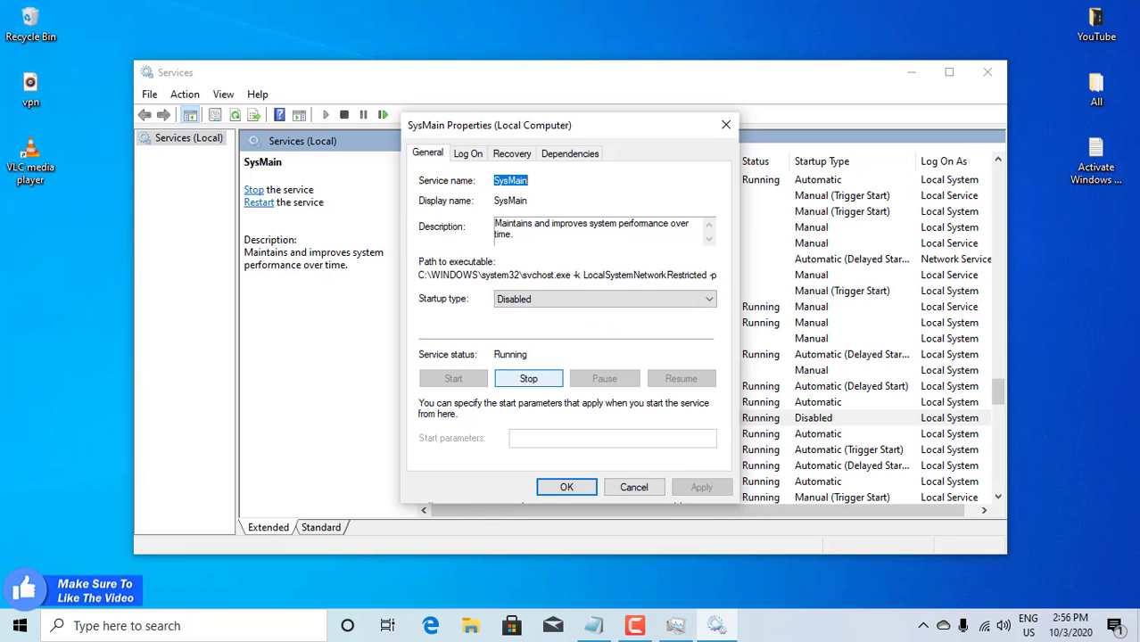
pyautogui.press('Return')
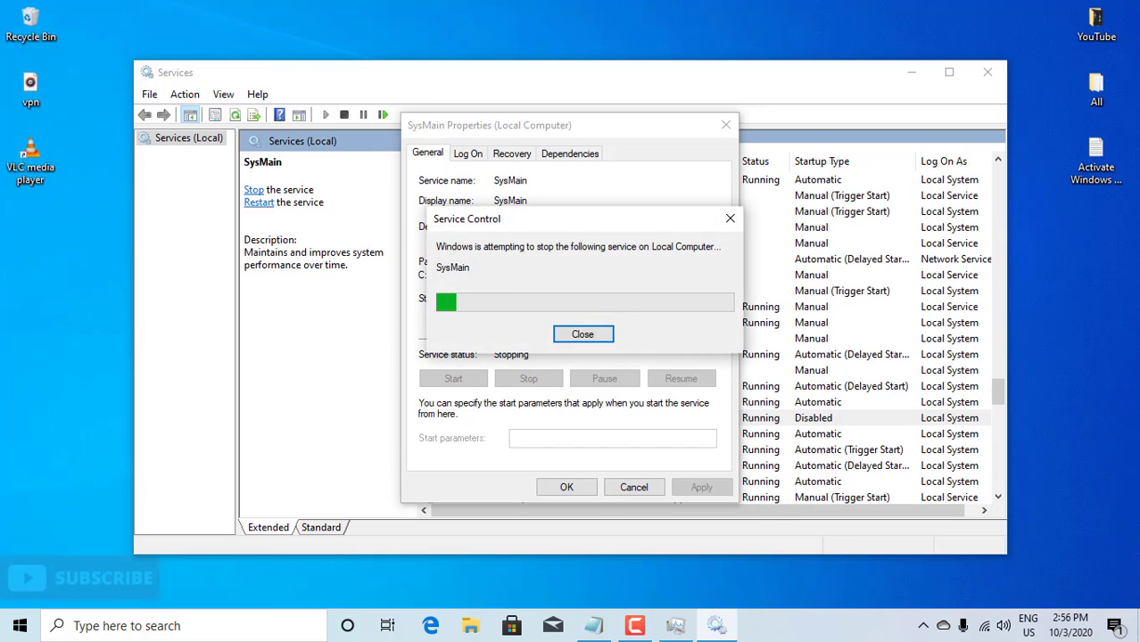
pyautogui.press('Return')
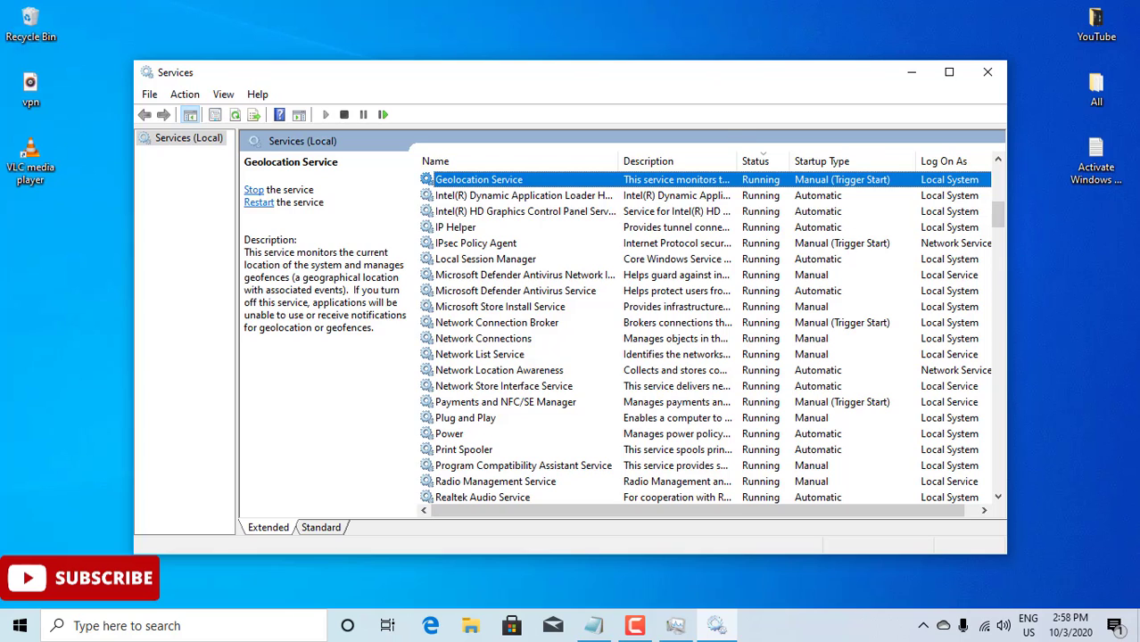
# Stop the Geolocation Service and set its startup type to Disabled
pyautogui.press('Return')
pyautogui.click(528, 378)
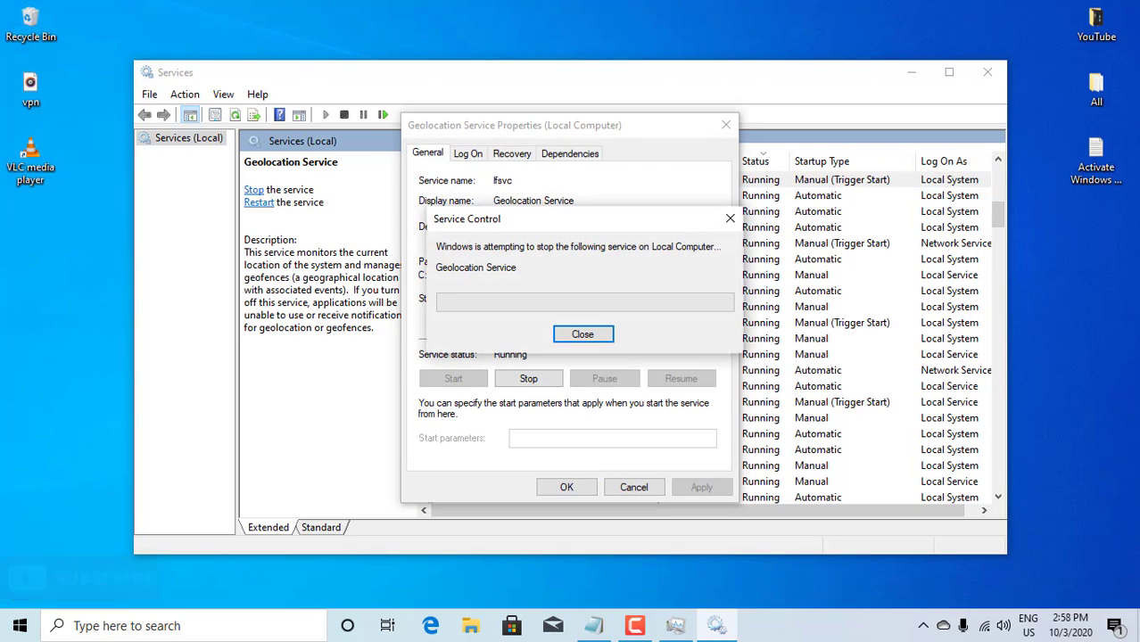
pyautogui.click(604, 298)
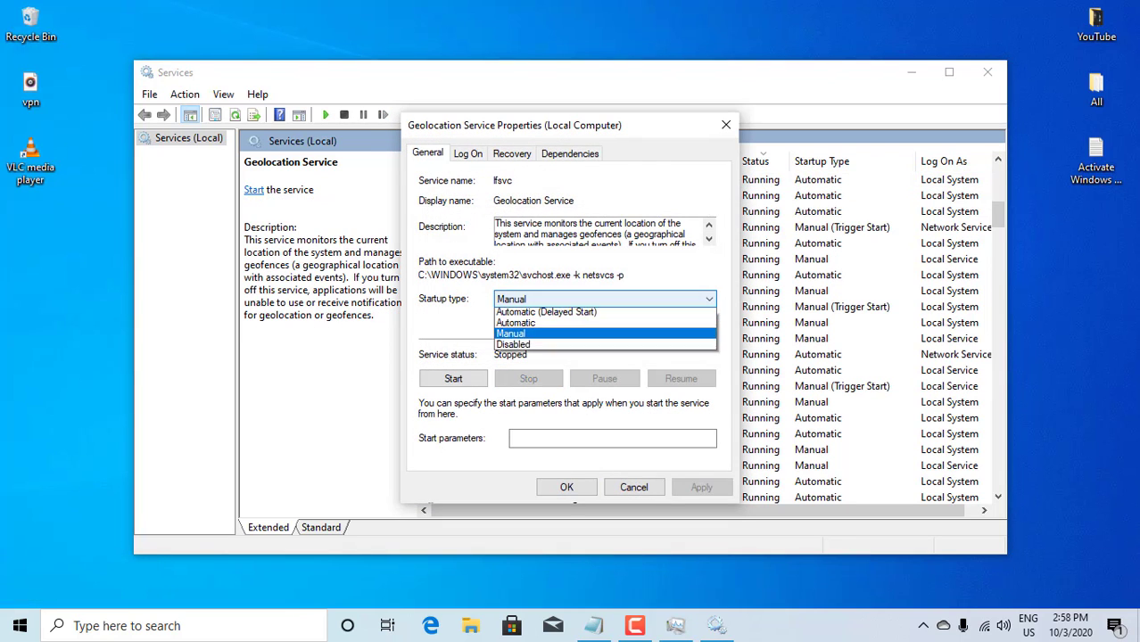
pyautogui.press('Return')
pyautogui.hotkey('alt', 'a')
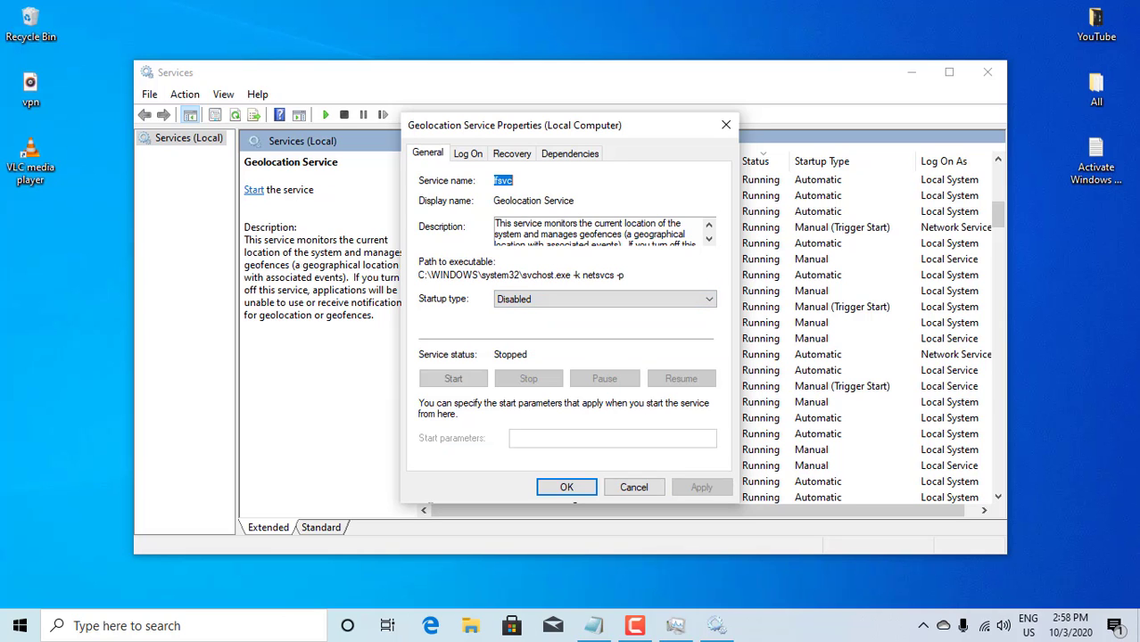
pyautogui.press('Return')
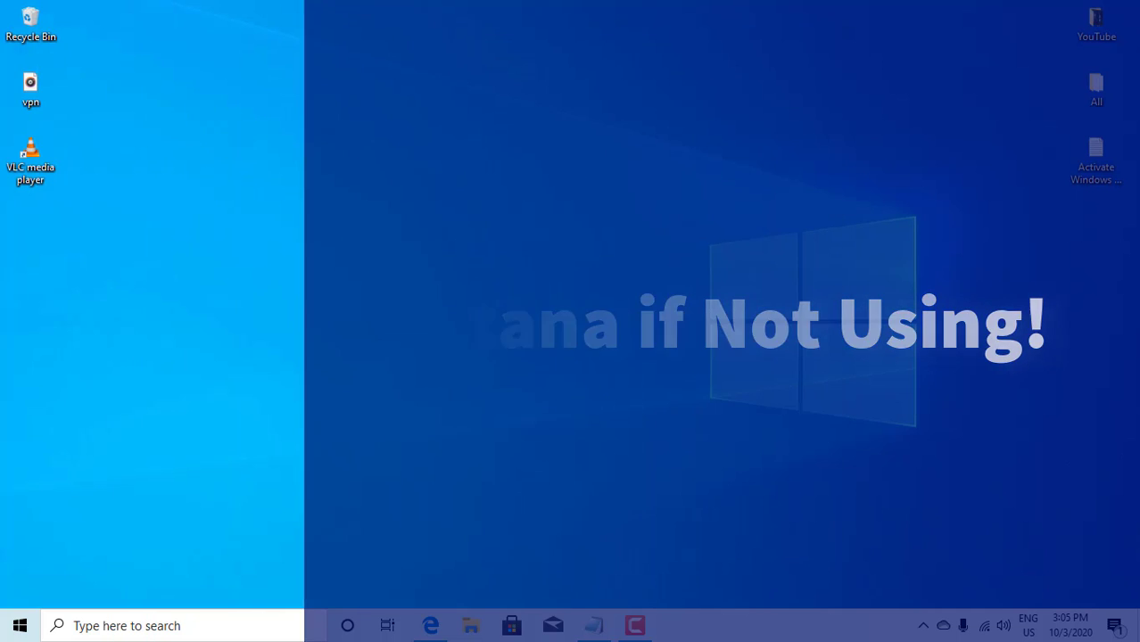
# Open Registry Editor with the regedit command and go to HKEY_LOCAL_MACHINE\SOFTWARE\Policies\Microsoft\Windows
pyautogui.press('super+r')
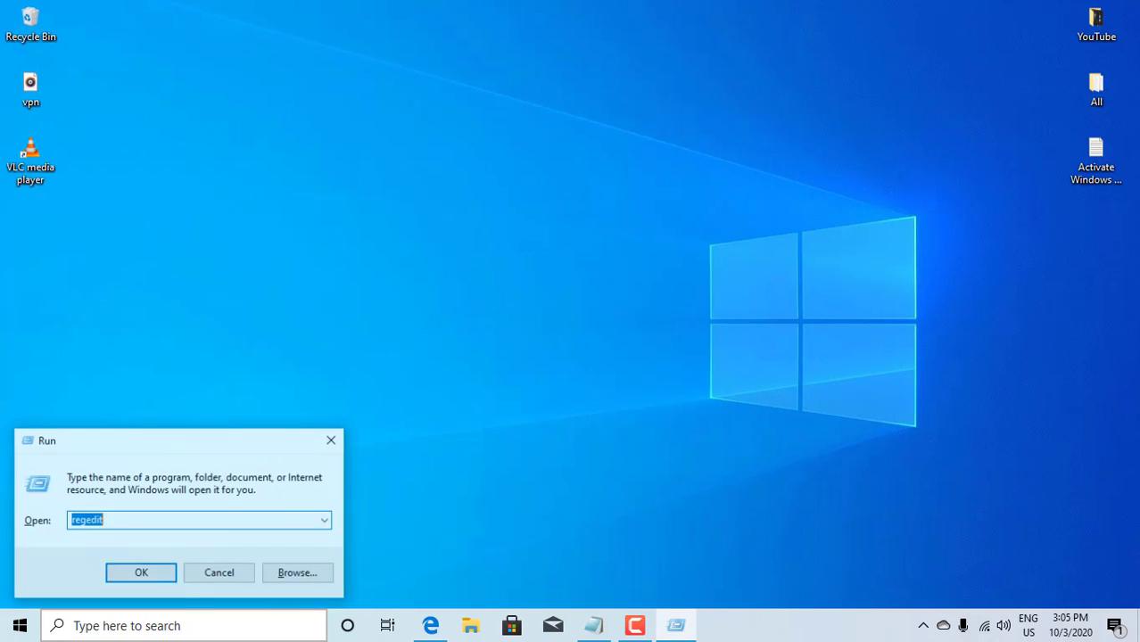
pyautogui.press('Return')
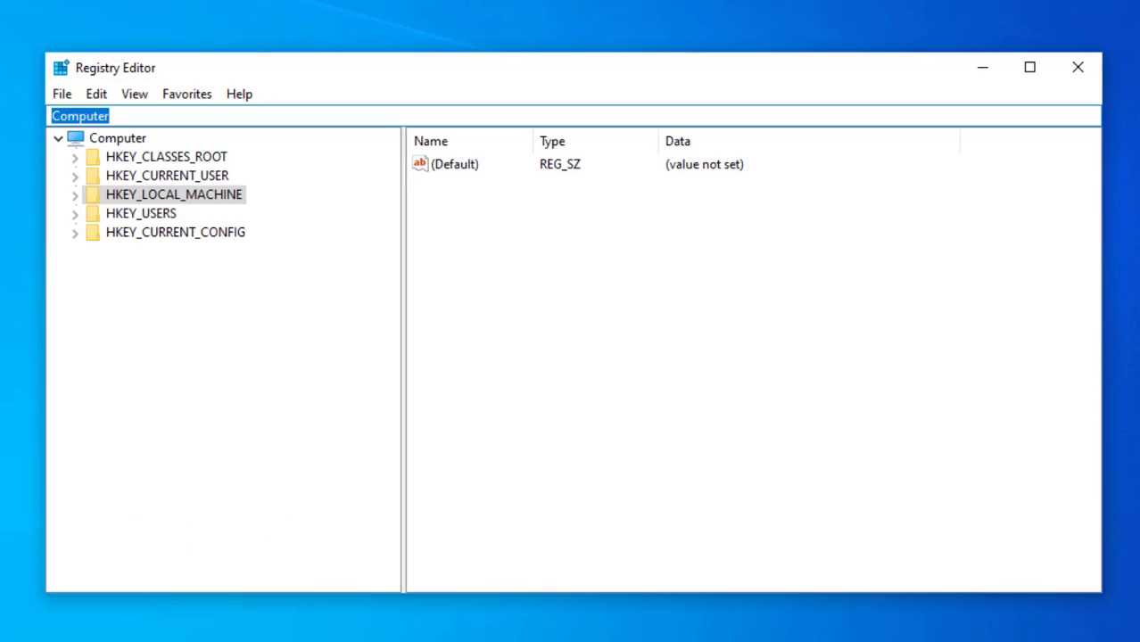
pyautogui.write('HKEY_LOCAL_MACHINE\\SOFTWARE\\Policies\\Microsoft\\Windows\\Windows Search')
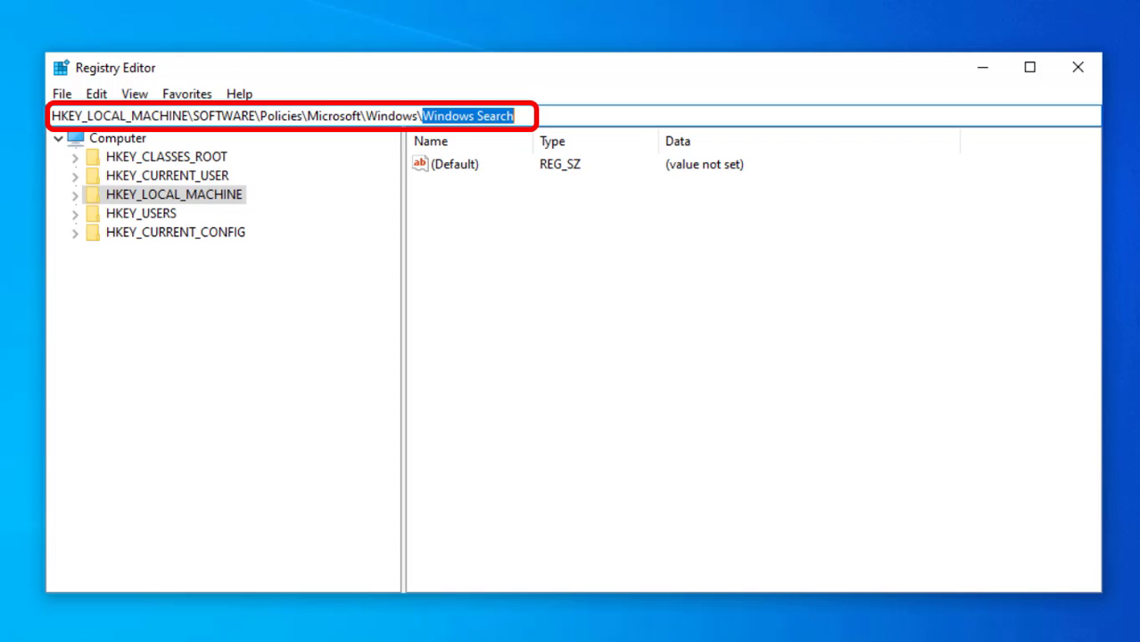
pyautogui.press('Return')
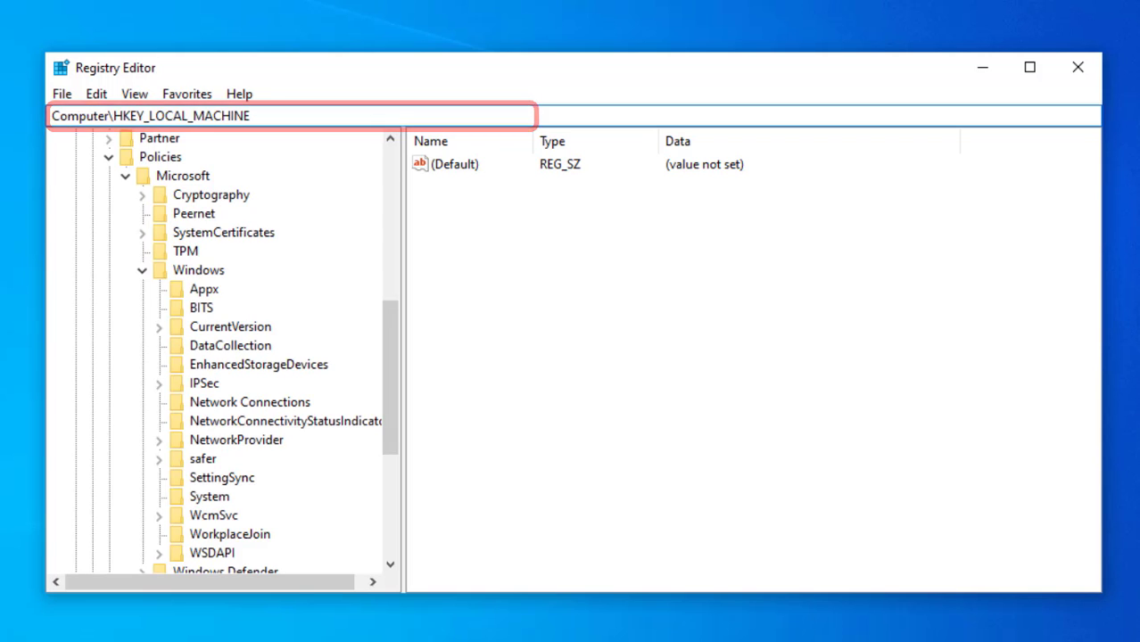
# Create a new key named Windows Search under the Windows policies key
pyautogui.rightClick(210, 215)
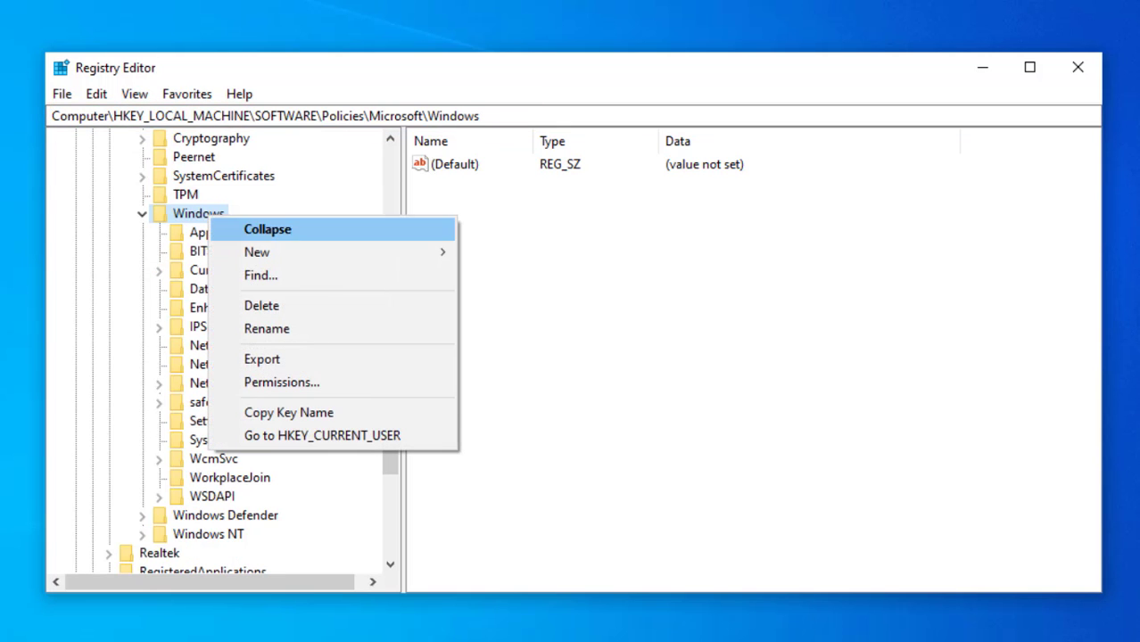
pyautogui.moveTo(332, 253)
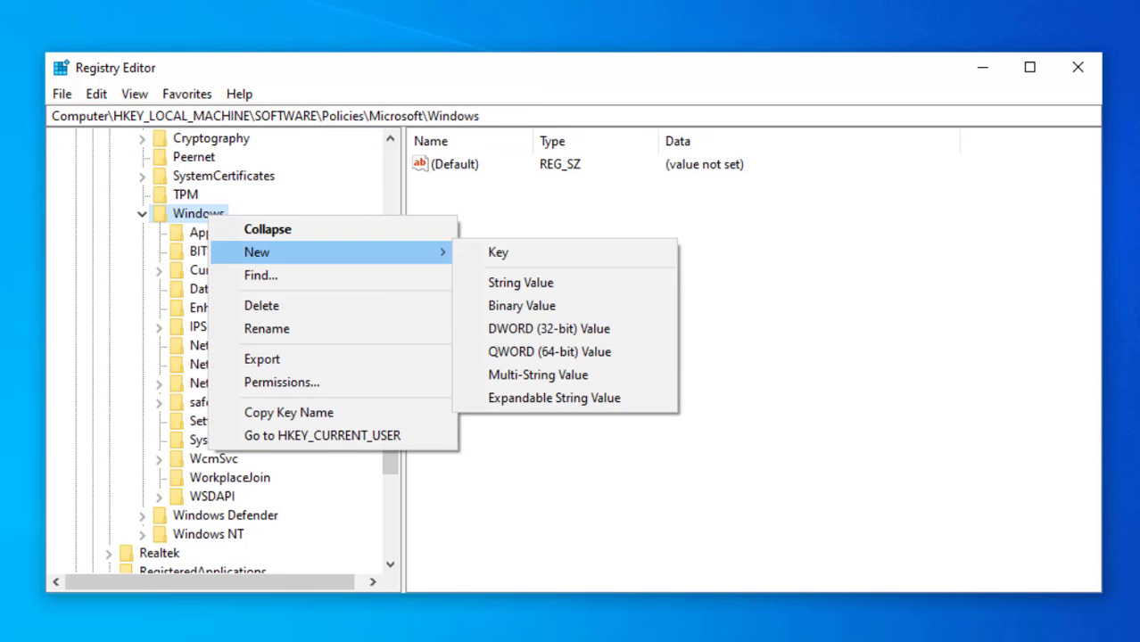
pyautogui.click(497, 252)
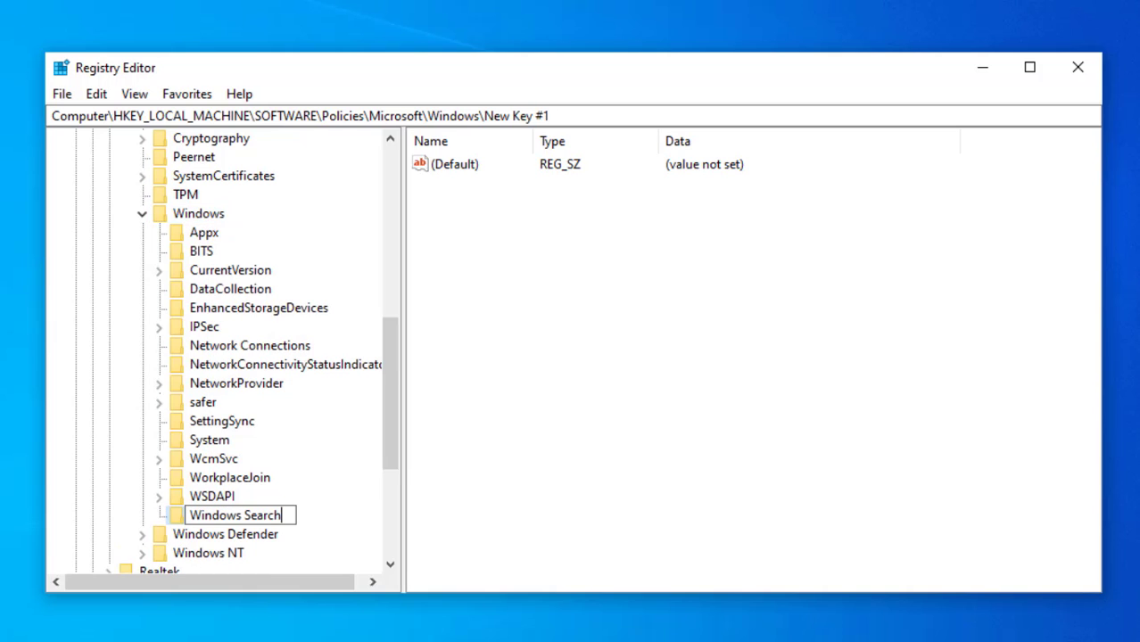
# Create a DWORD (32-bit) value named AllowCortana in the Windows Search key, with its value data set to 0
pyautogui.press('Right')
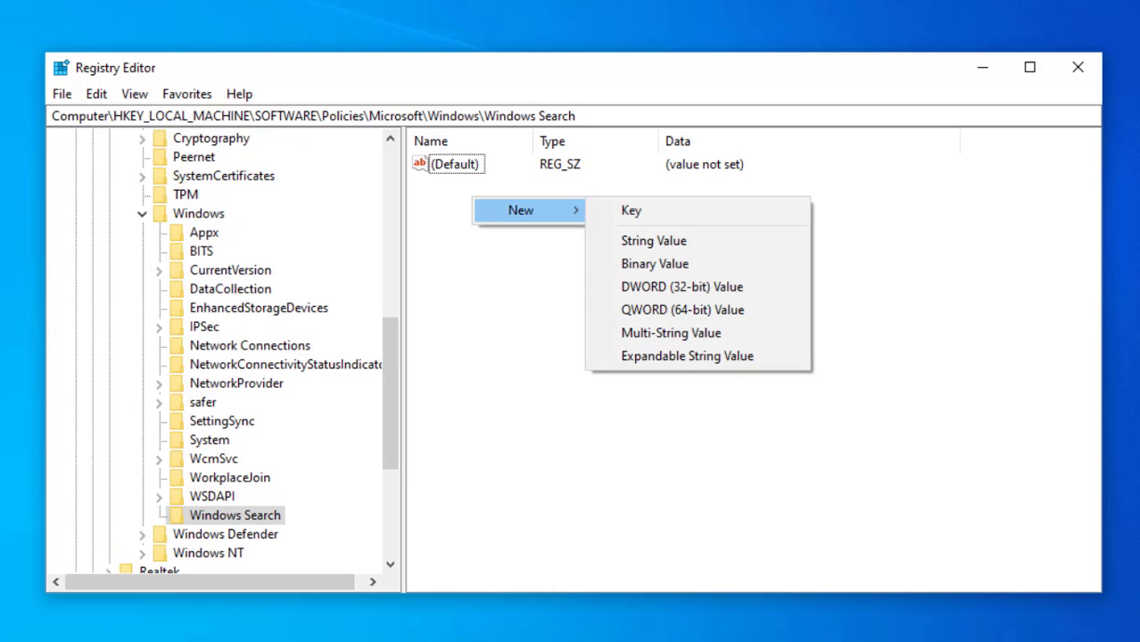
pyautogui.press('Down')
pyautogui.press('Down')
pyautogui.press('Down')
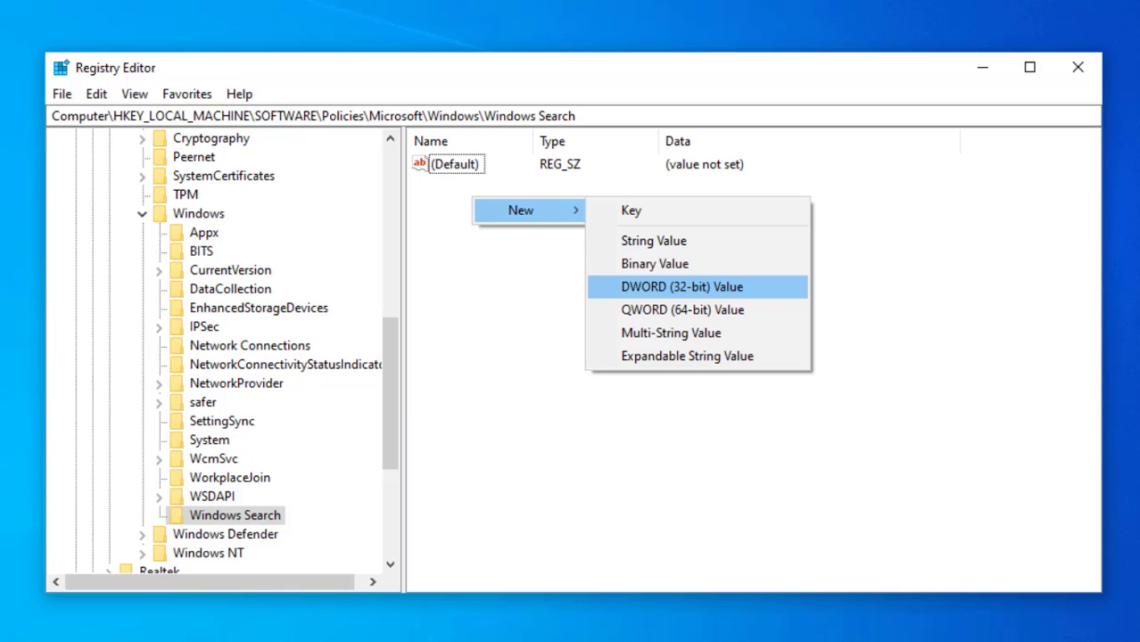
pyautogui.press('Return')
pyautogui.write('Al')
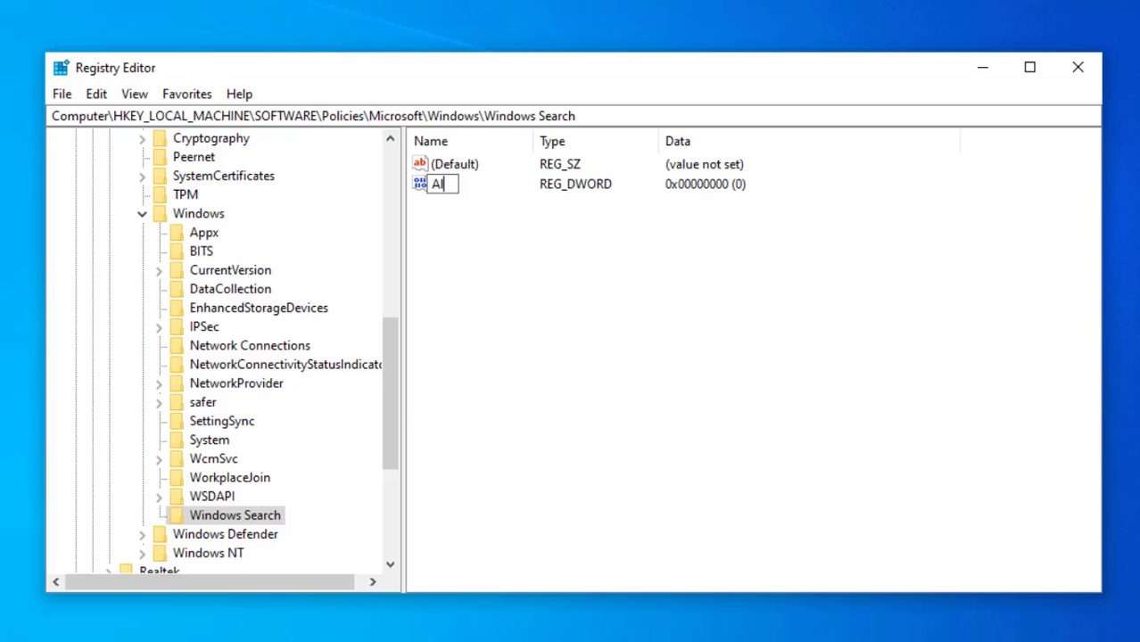
pyautogui.write('lowCortana')
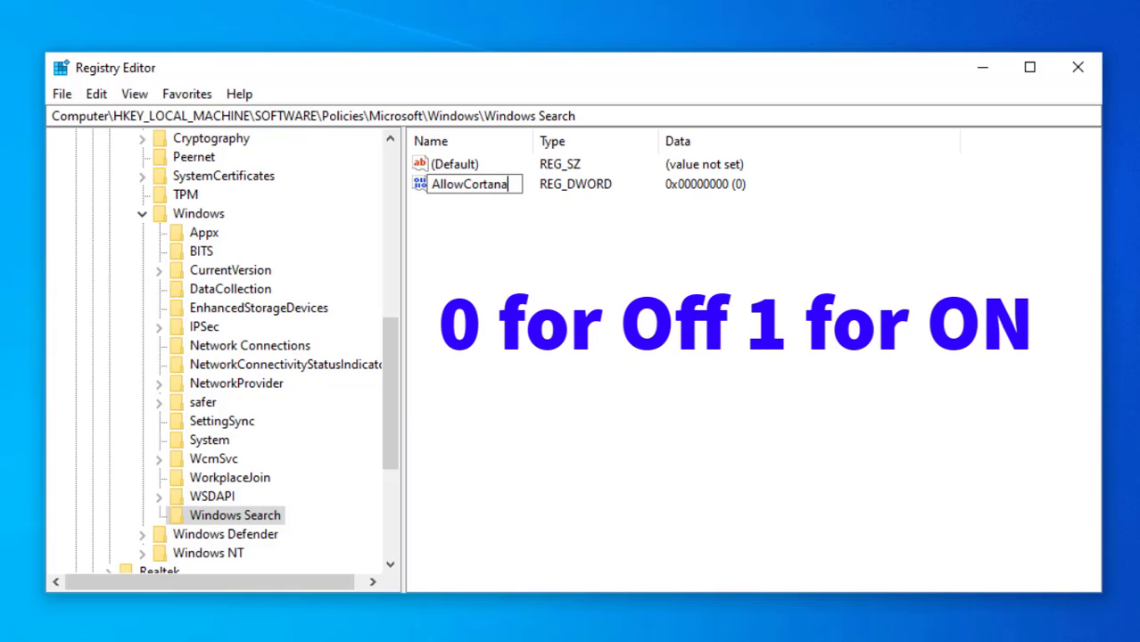
pyautogui.press('Return')
pyautogui.press('Return')
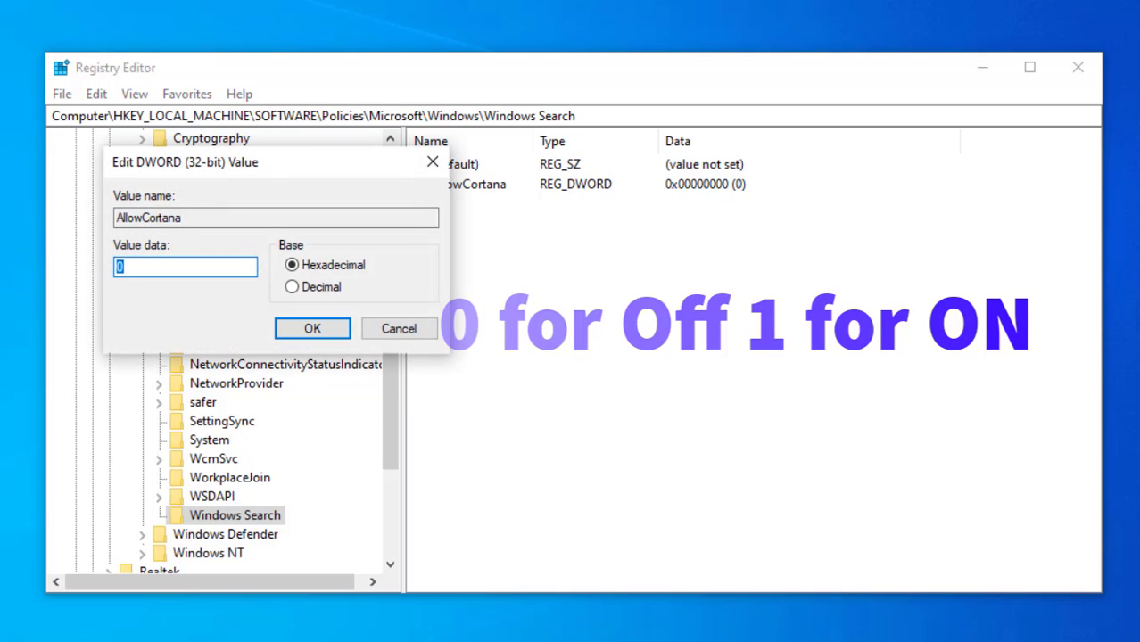
pyautogui.press('Return')
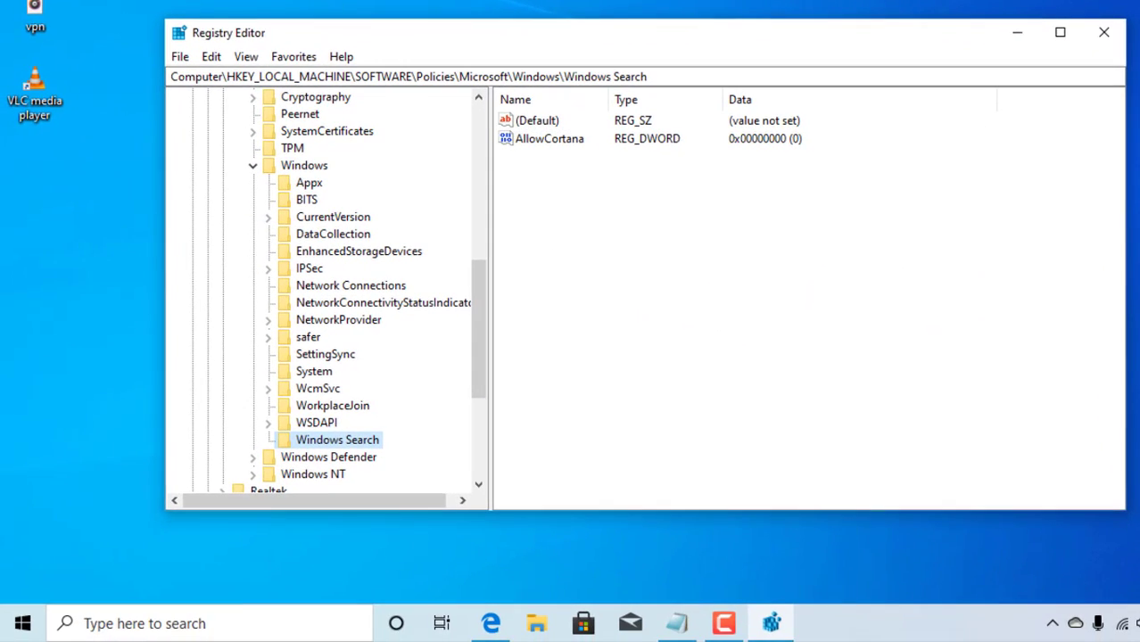
# Hide the Cortana button from the taskbar and close Registry Editor
pyautogui.rightClick(840, 624)
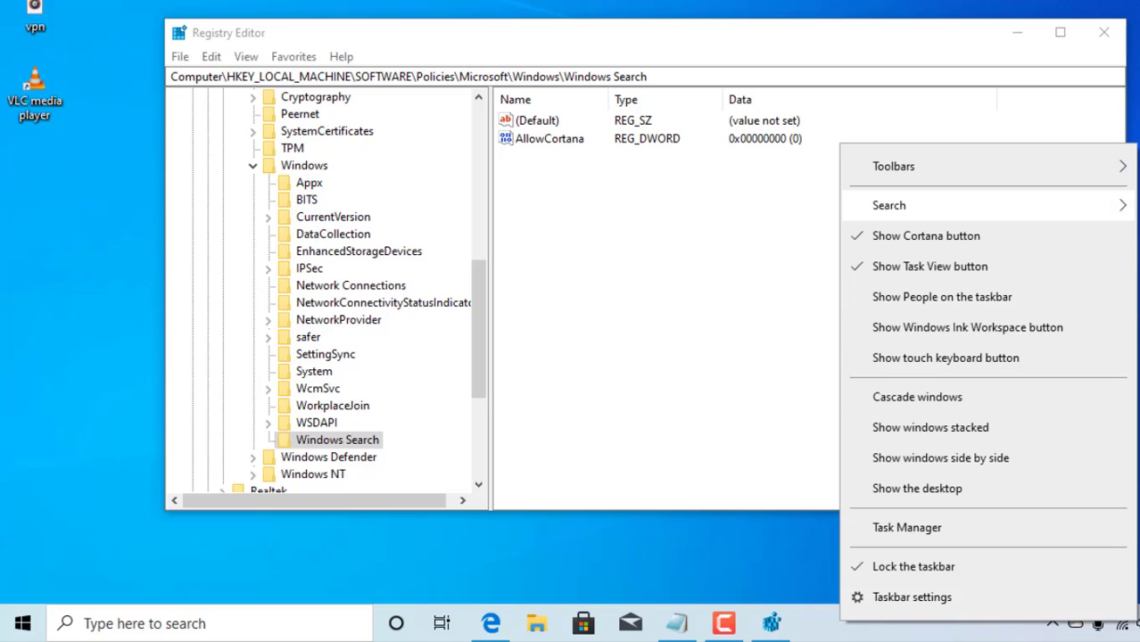
pyautogui.click(919, 236)
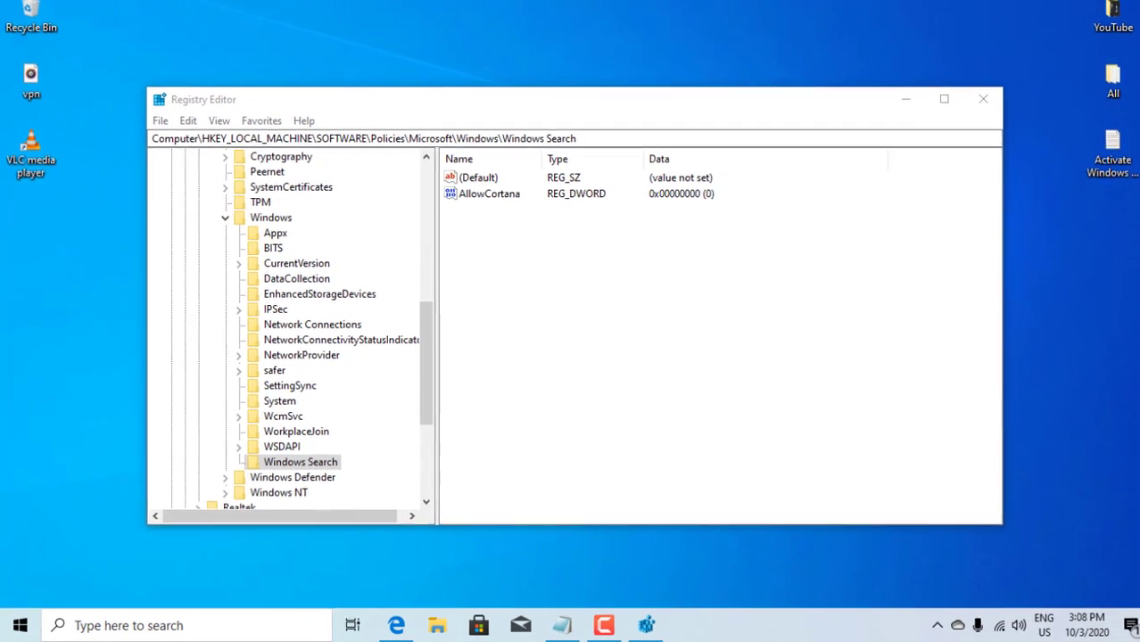
pyautogui.click(1103, 32)
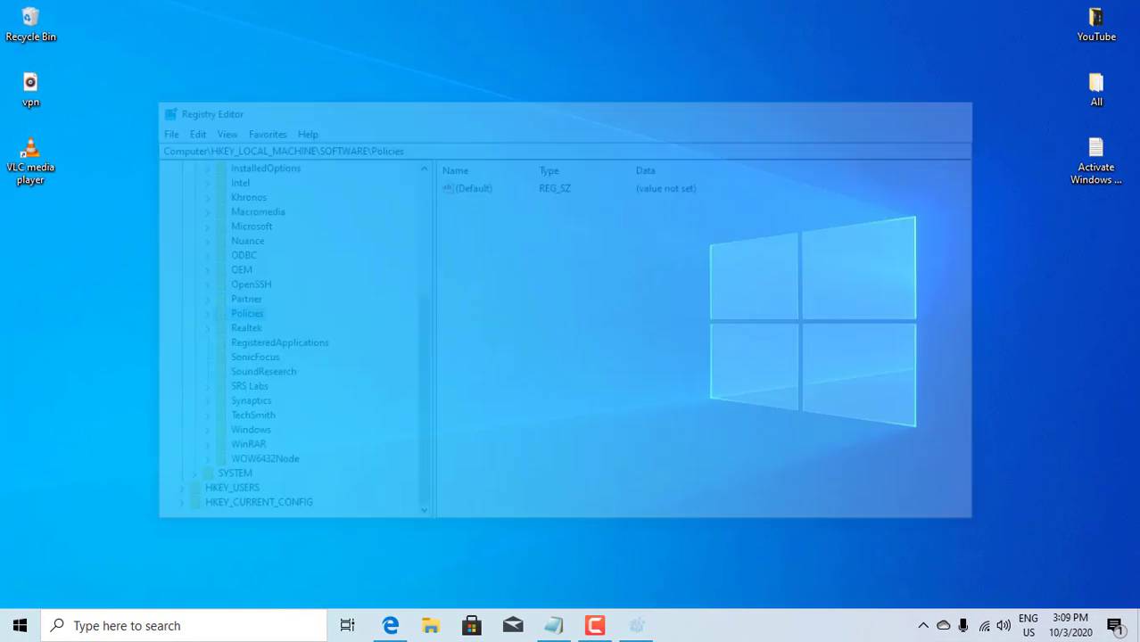
pyautogui.rightClick(523, 178)
pyautogui.click(568, 226)
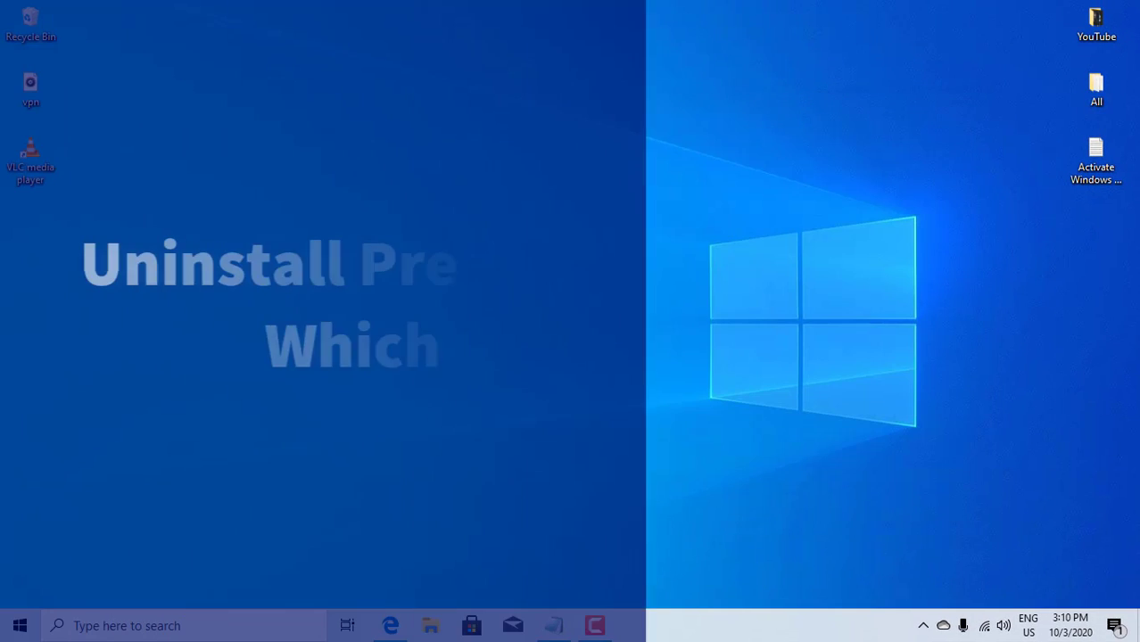
# Open the Control Panel list of installed programs and uninstall Microsoft OneDrive
pyautogui.click(19, 625)
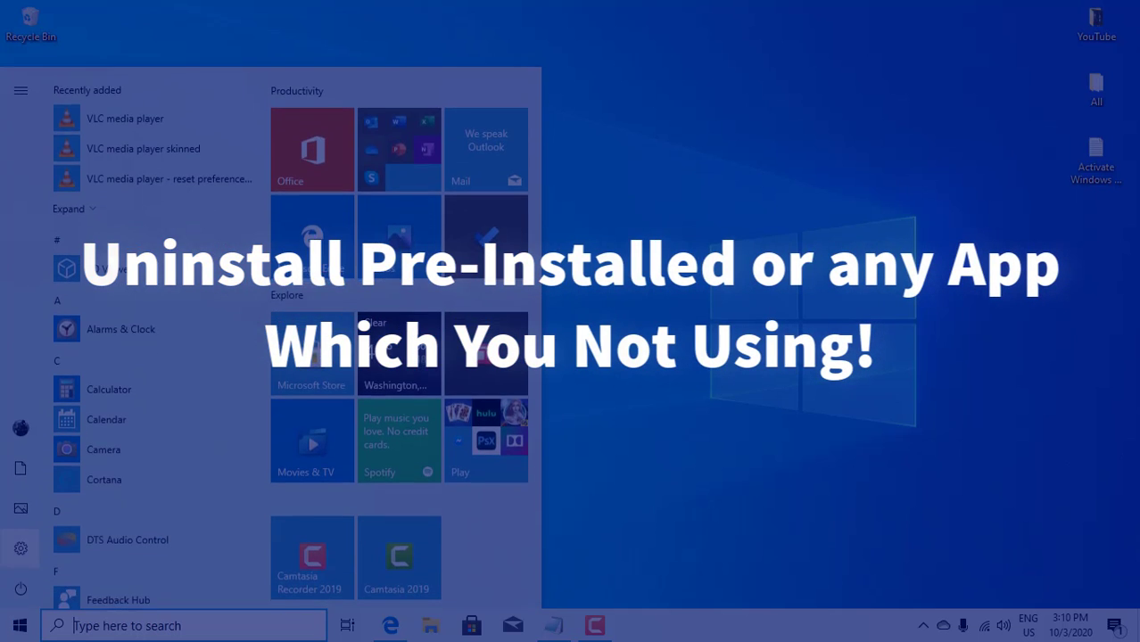
pyautogui.click(182, 626)
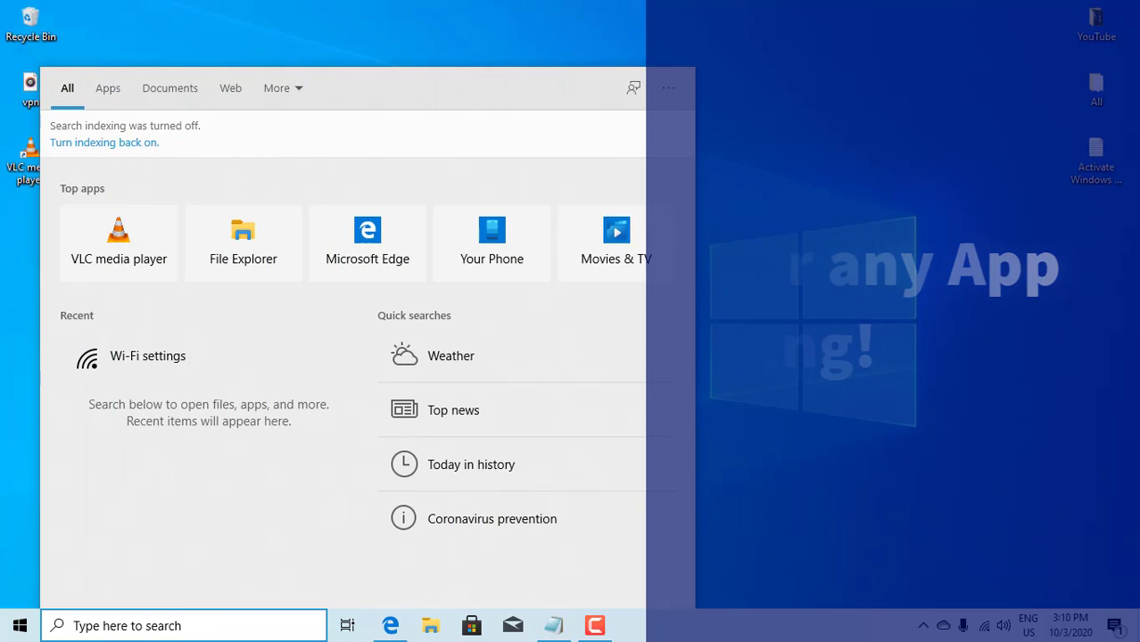
pyautogui.write('c')
pyautogui.click(110, 280)
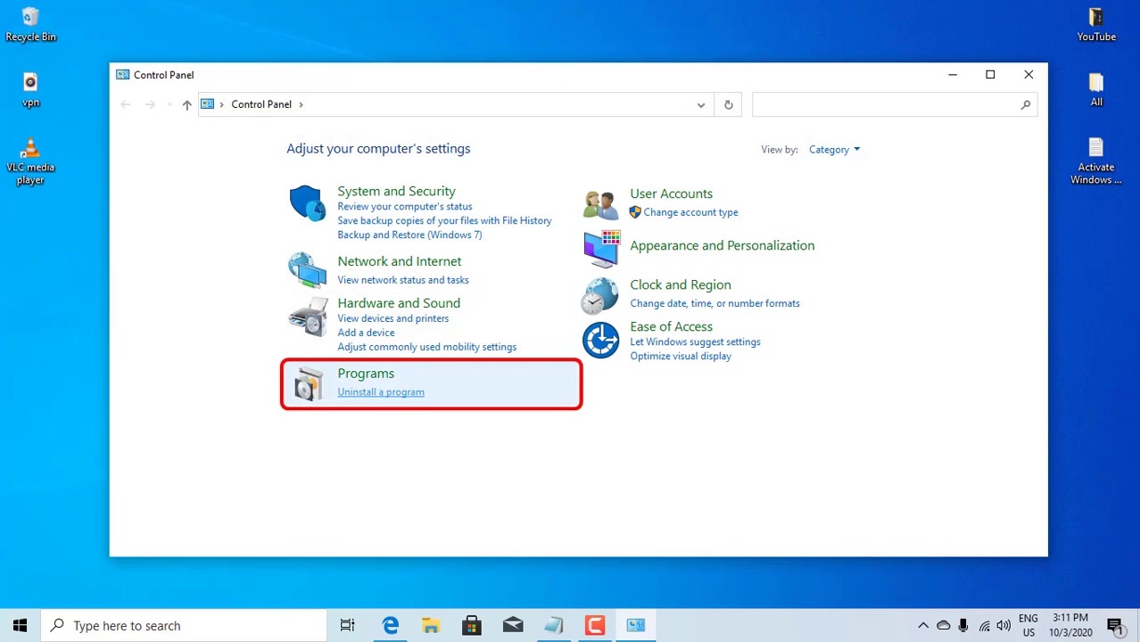
pyautogui.click(380, 391)
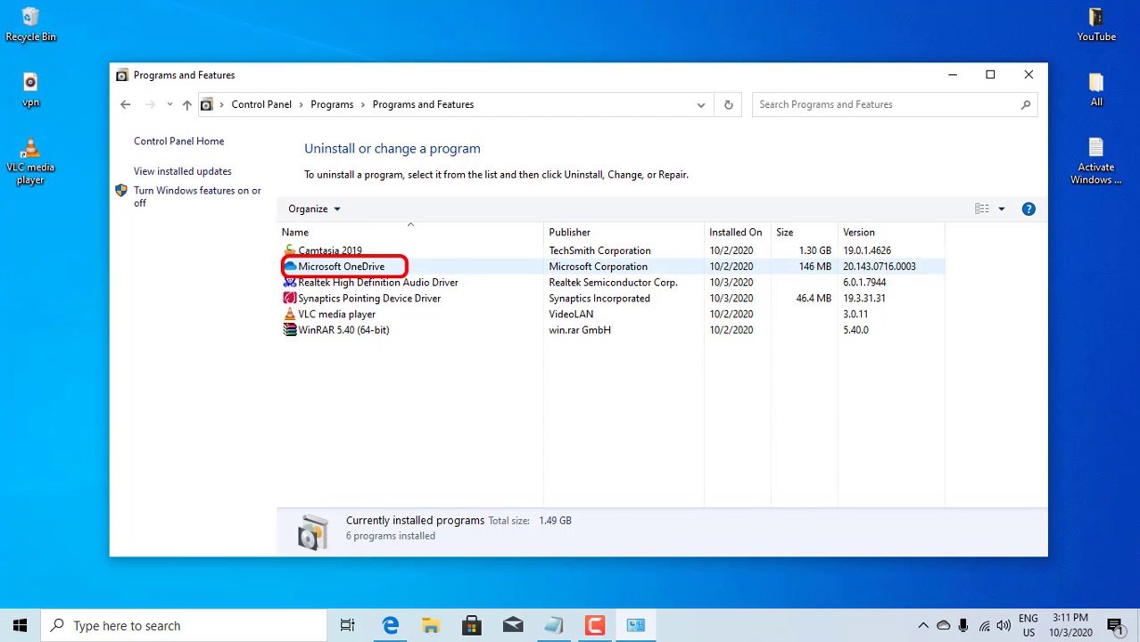
pyautogui.click(342, 266)
pyautogui.click(407, 283)
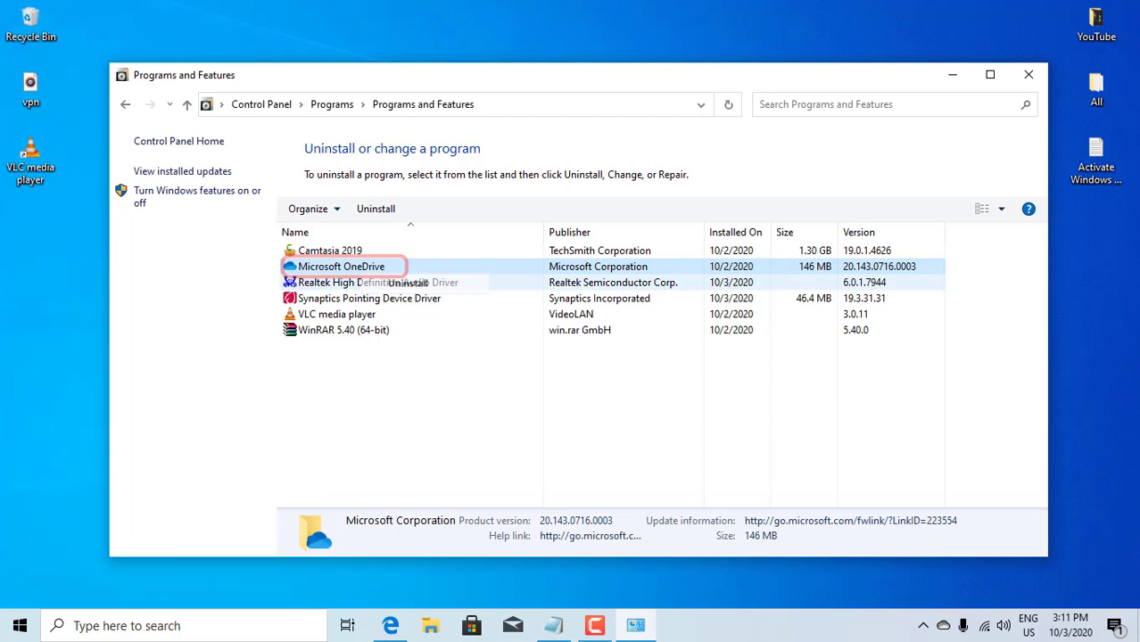
# Go to Apps & features in Windows Settings and uninstall the 3D Viewer app
pyautogui.press('super')
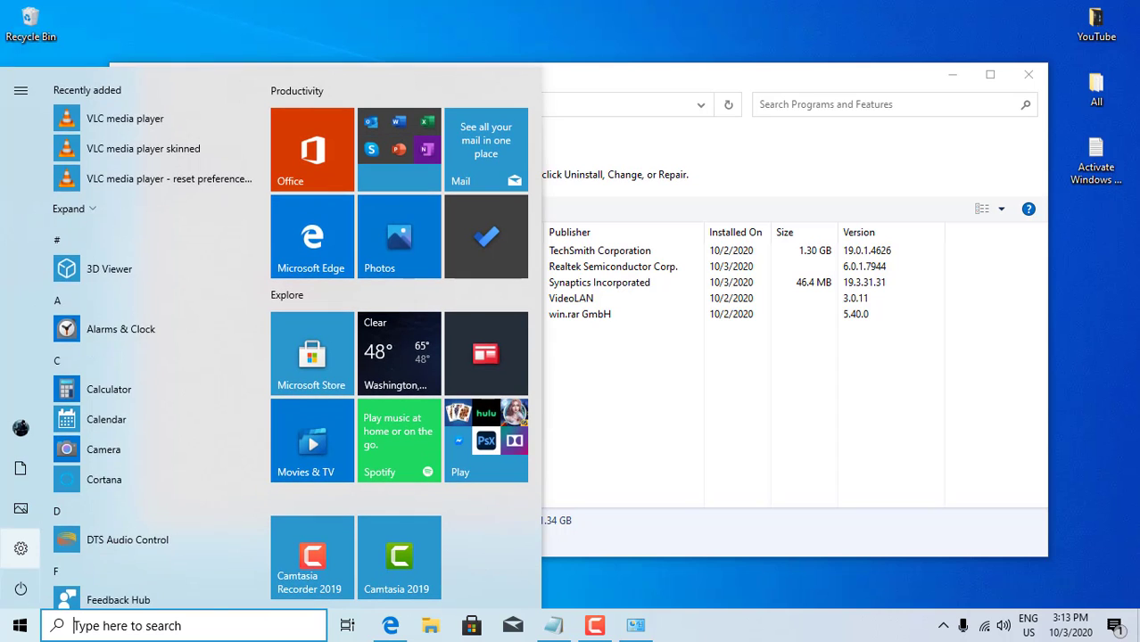
pyautogui.click(62, 549)
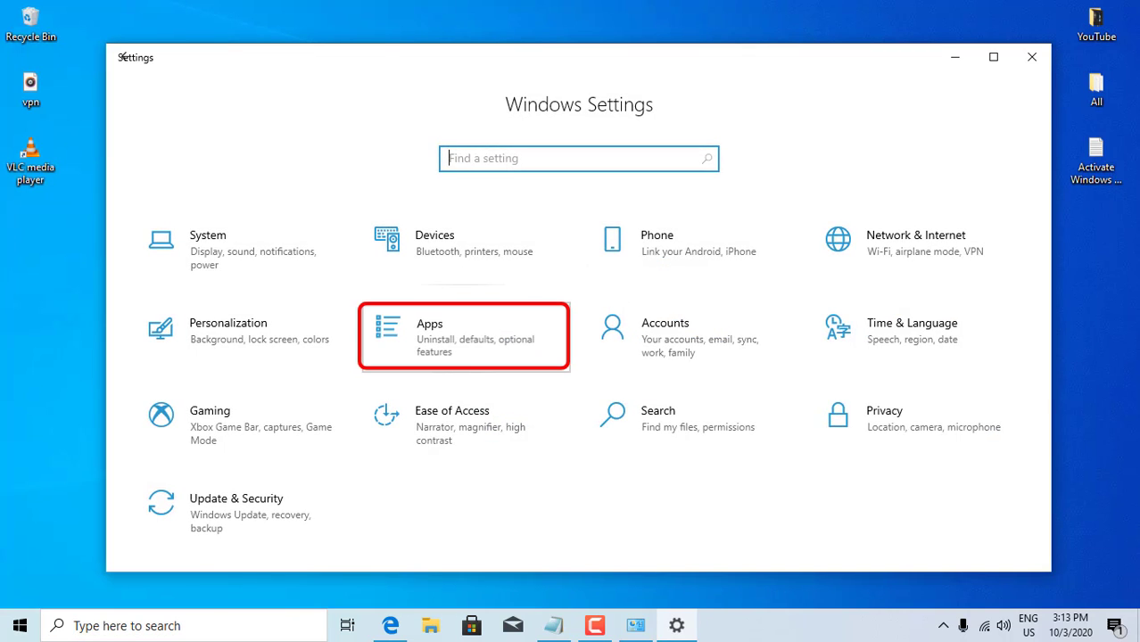
pyautogui.click(464, 335)
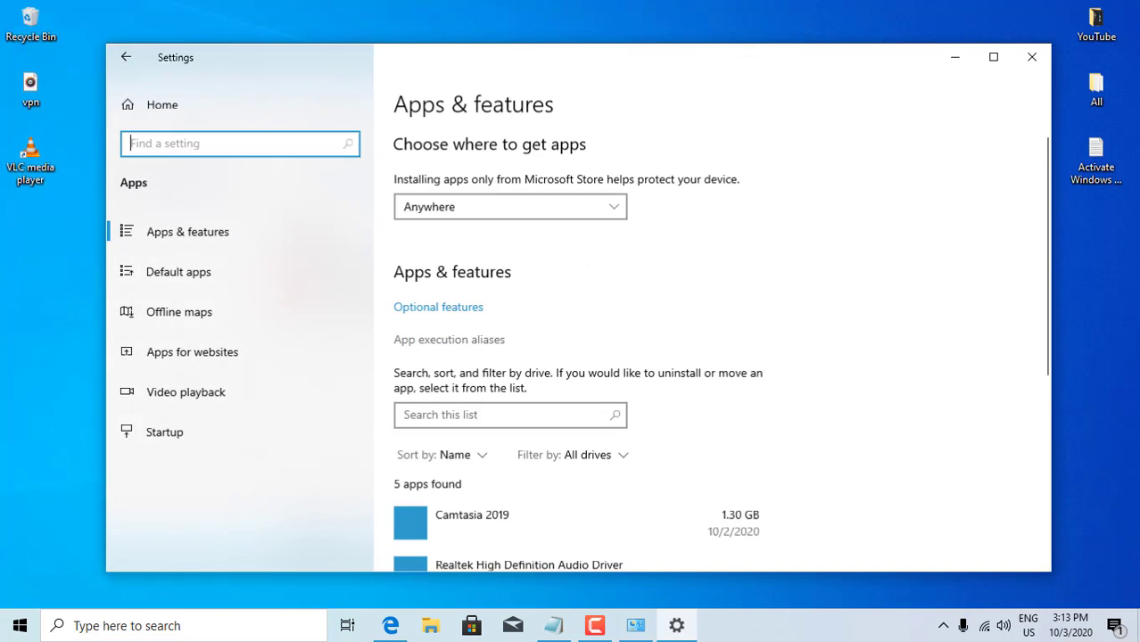
pyautogui.scroll(-3, 578, 428)
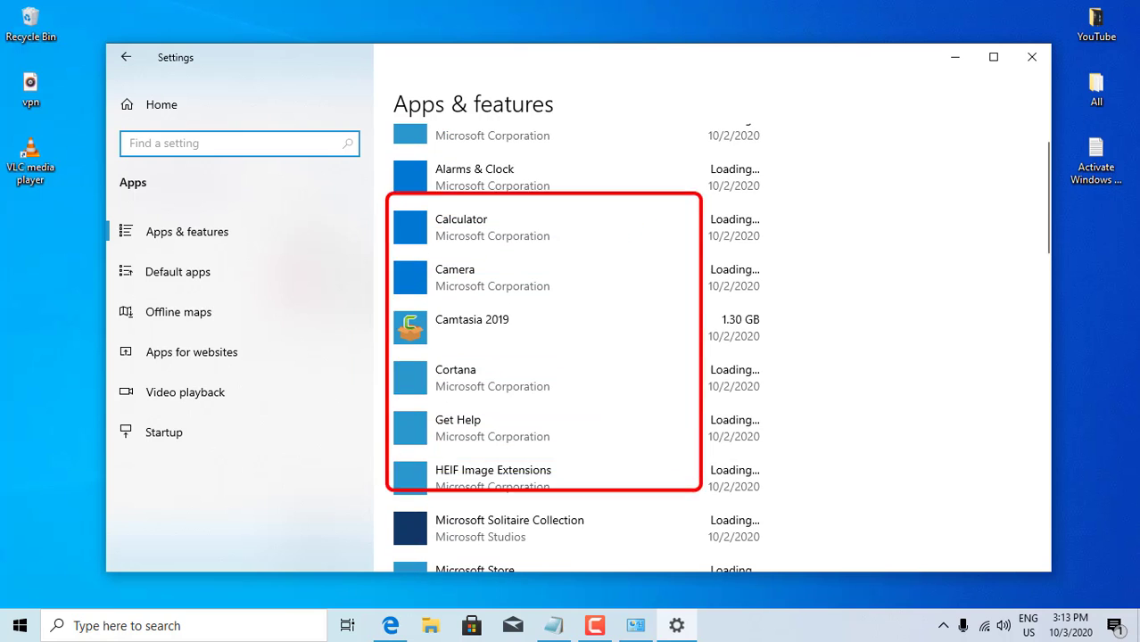
pyautogui.scroll(1, 577, 428)
pyautogui.click(578, 283)
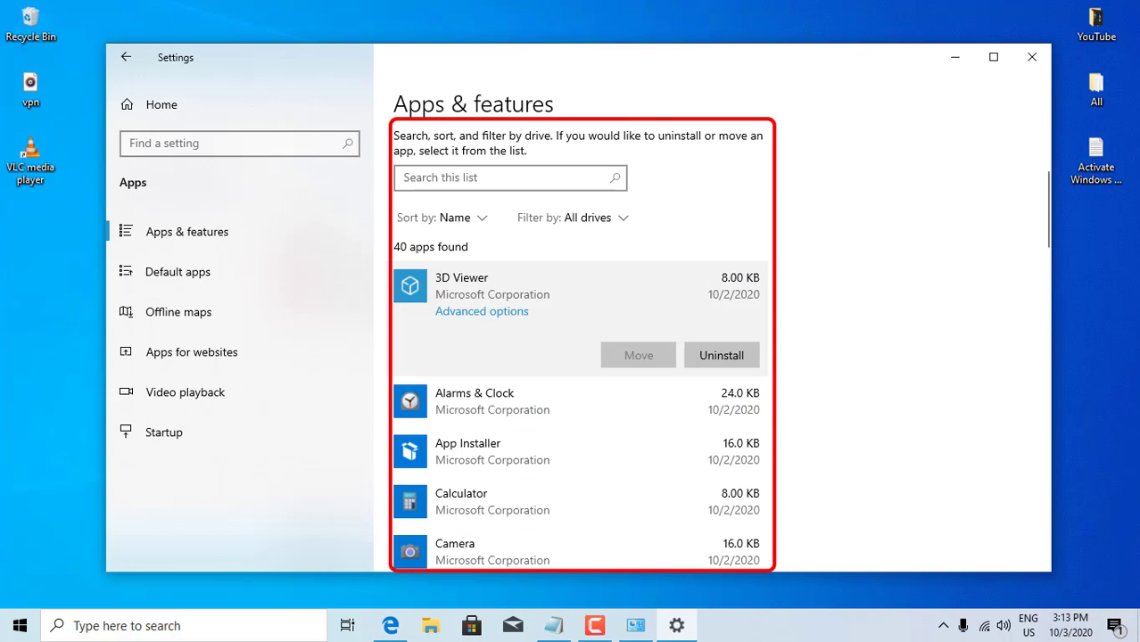
pyautogui.click(721, 355)
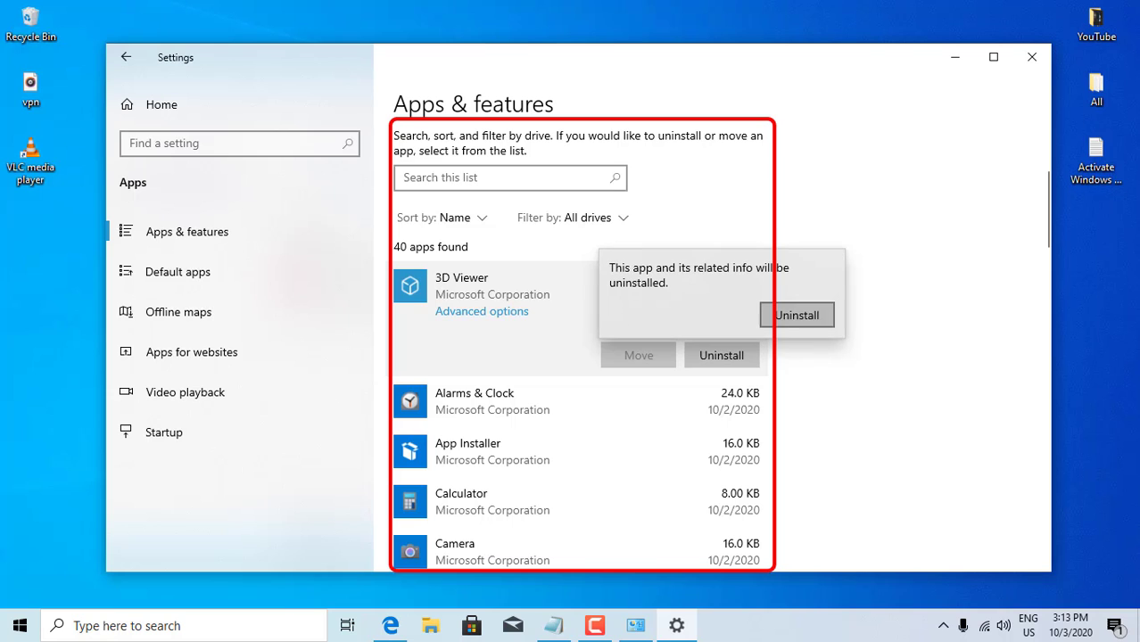
pyautogui.click(796, 315)
# Uninstall the Feedback Hub app from the Apps & features list
pyautogui.scroll(-5, 571, 383)
pyautogui.scroll(6, 571, 390)
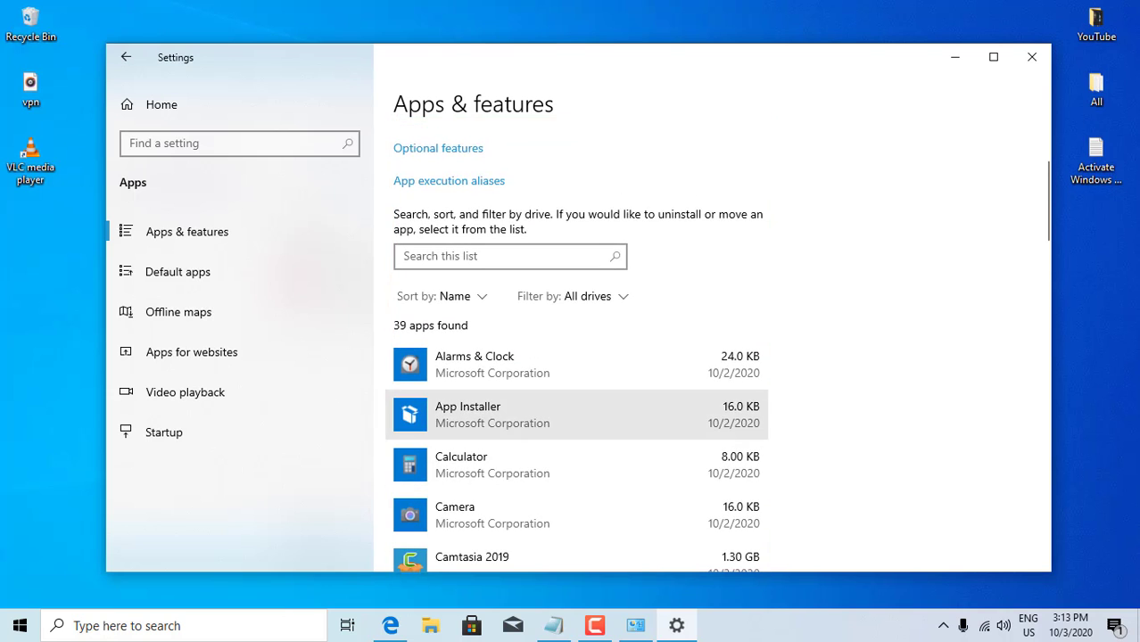
pyautogui.scroll(-3, 570, 383)
pyautogui.scroll(-2, 571, 377)
pyautogui.click(570, 272)
pyautogui.click(721, 338)
pyautogui.scroll(-3, 571, 346)
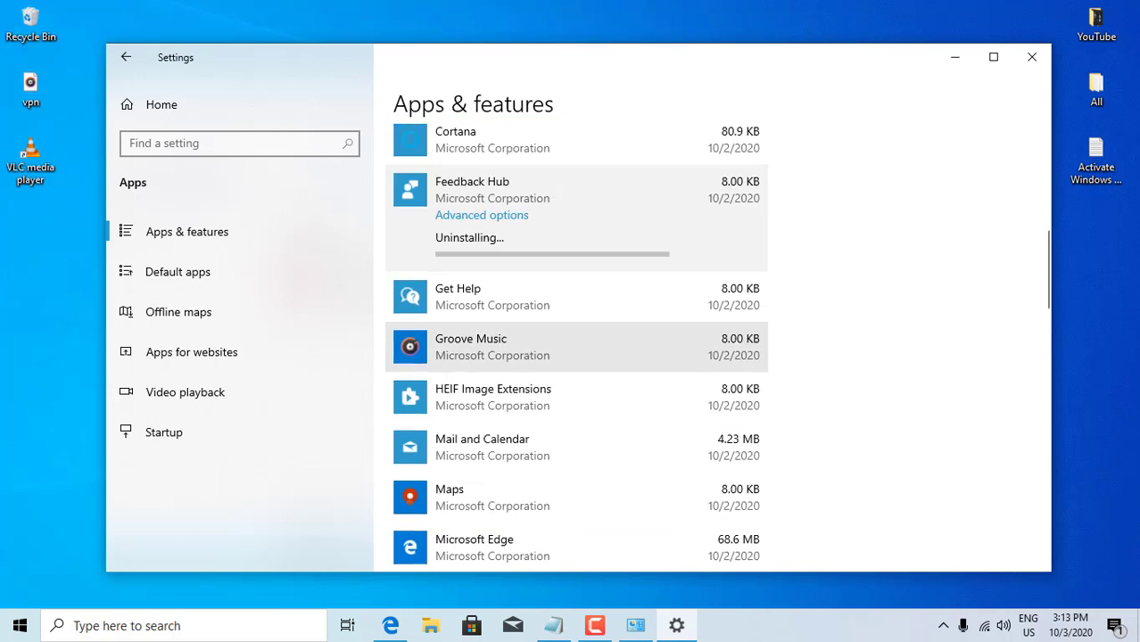
# Uninstall the Microsoft Solitaire Collection from the Apps & features list
pyautogui.click(571, 311)
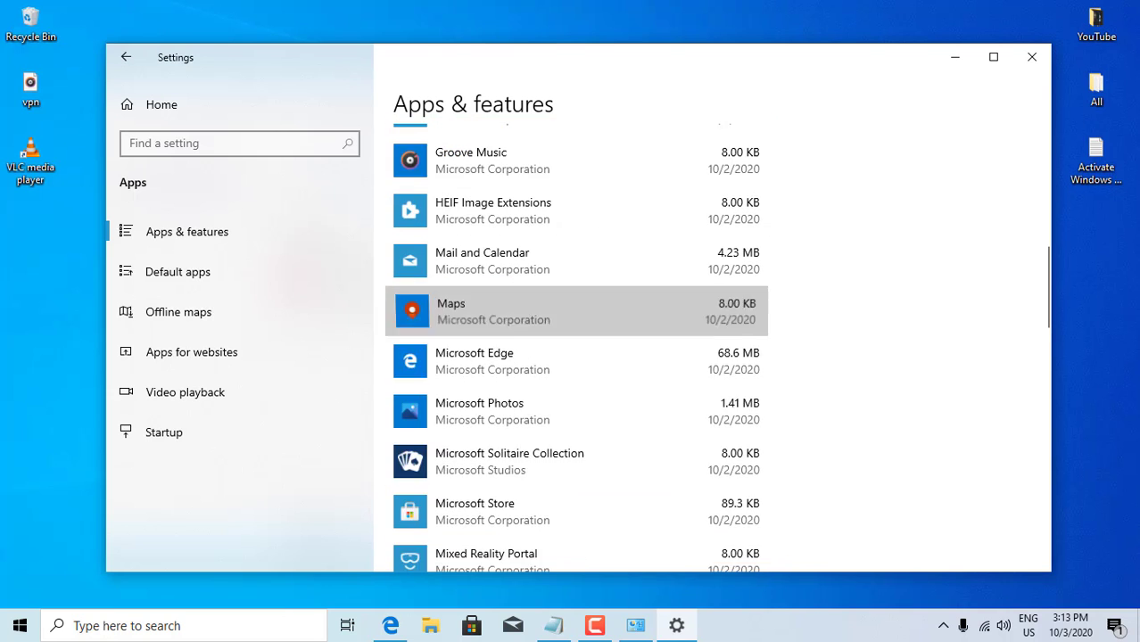
pyautogui.scroll(-2, 571, 311)
pyautogui.scroll(-1, 624, 295)
pyautogui.click(625, 287)
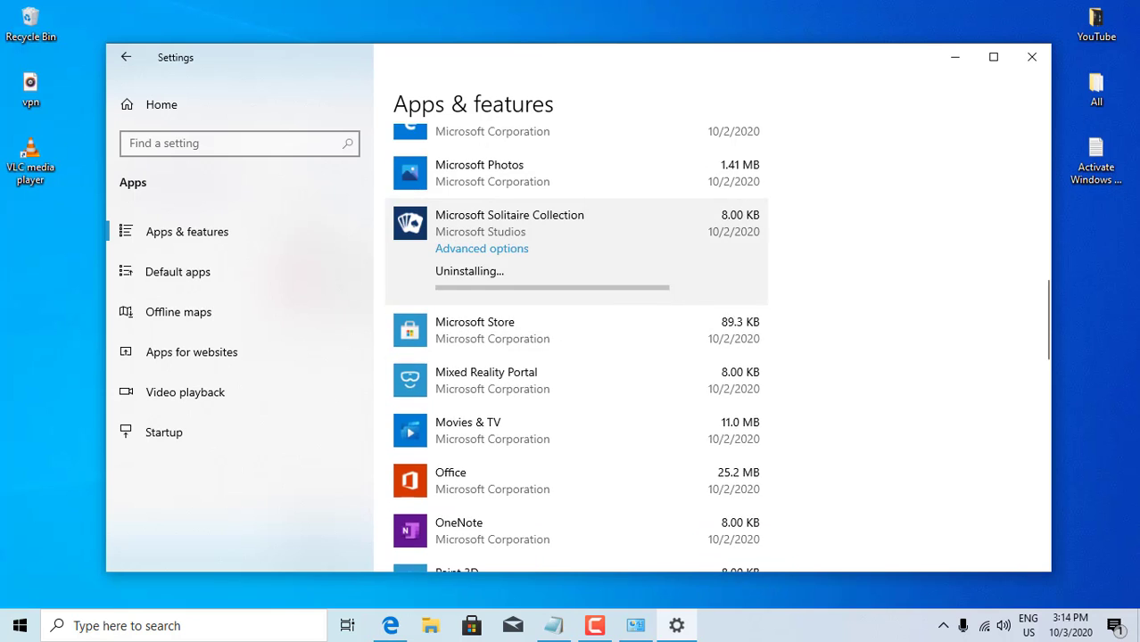
# Uninstall the Mixed Reality Portal app
pyautogui.scroll(-1, 625, 294)
pyautogui.click(625, 300)
pyautogui.click(721, 263)
pyautogui.click(798, 223)
# Uninstall the Office and People apps
pyautogui.click(500, 243)
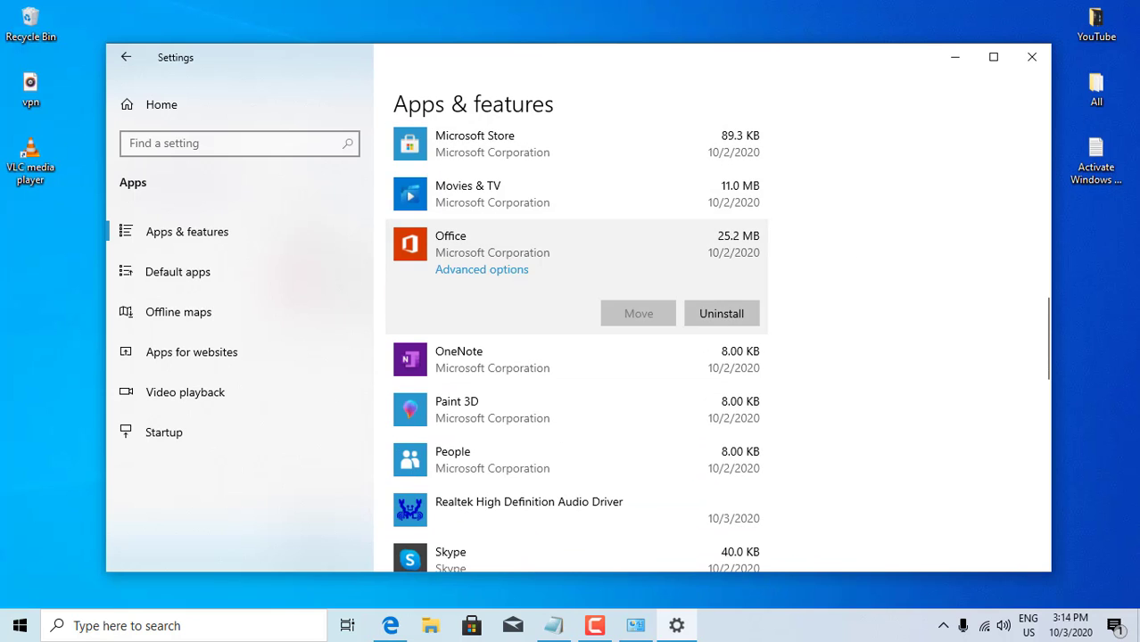
pyautogui.click(721, 313)
pyautogui.click(799, 273)
pyautogui.click(624, 294)
pyautogui.click(624, 403)
# Uninstall the Spotify and Tips apps
pyautogui.scroll(-2, 625, 362)
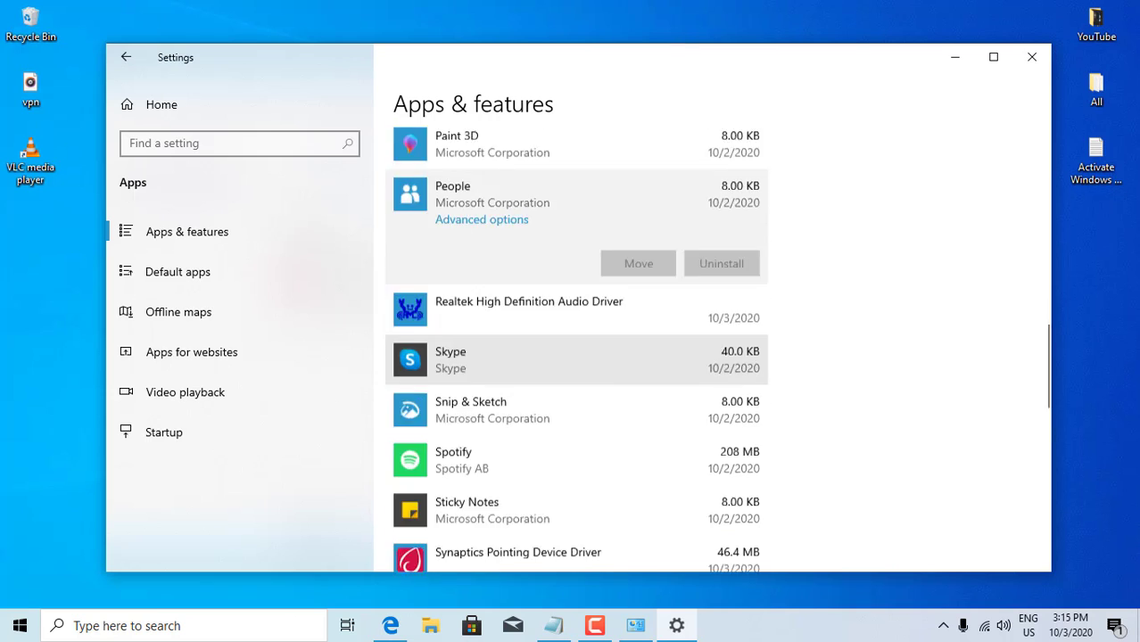
pyautogui.scroll(-2, 625, 361)
pyautogui.click(625, 321)
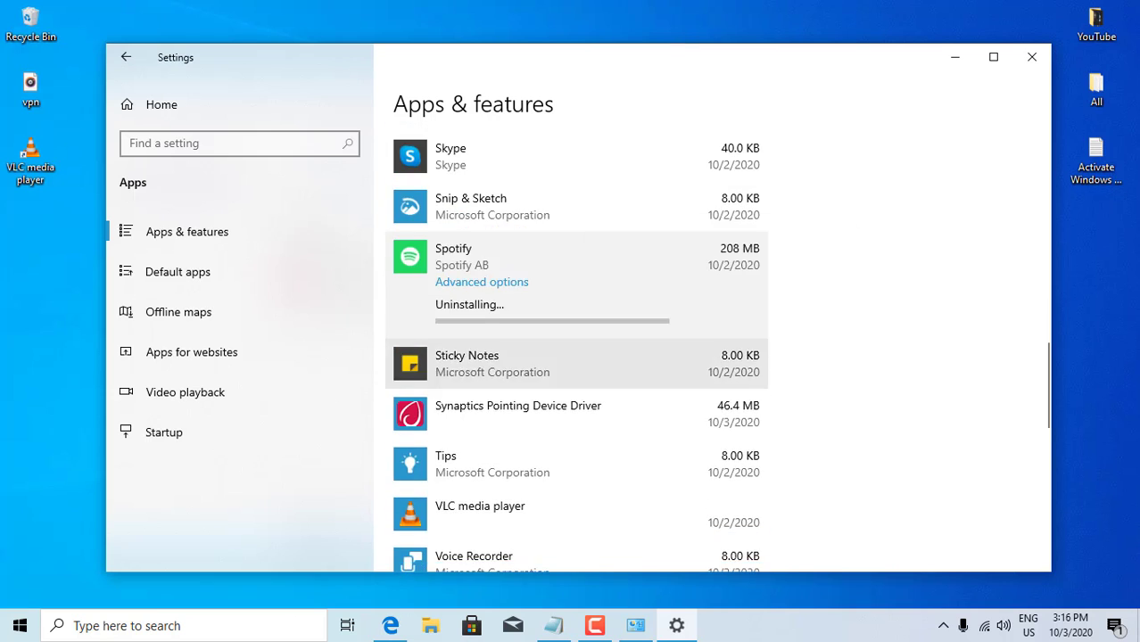
pyautogui.scroll(-1, 624, 361)
pyautogui.click(624, 330)
pyautogui.click(624, 342)
pyautogui.click(721, 345)
pyautogui.click(797, 312)
# Uninstall the Weather and Voice Recorder apps
pyautogui.click(625, 223)
pyautogui.click(720, 287)
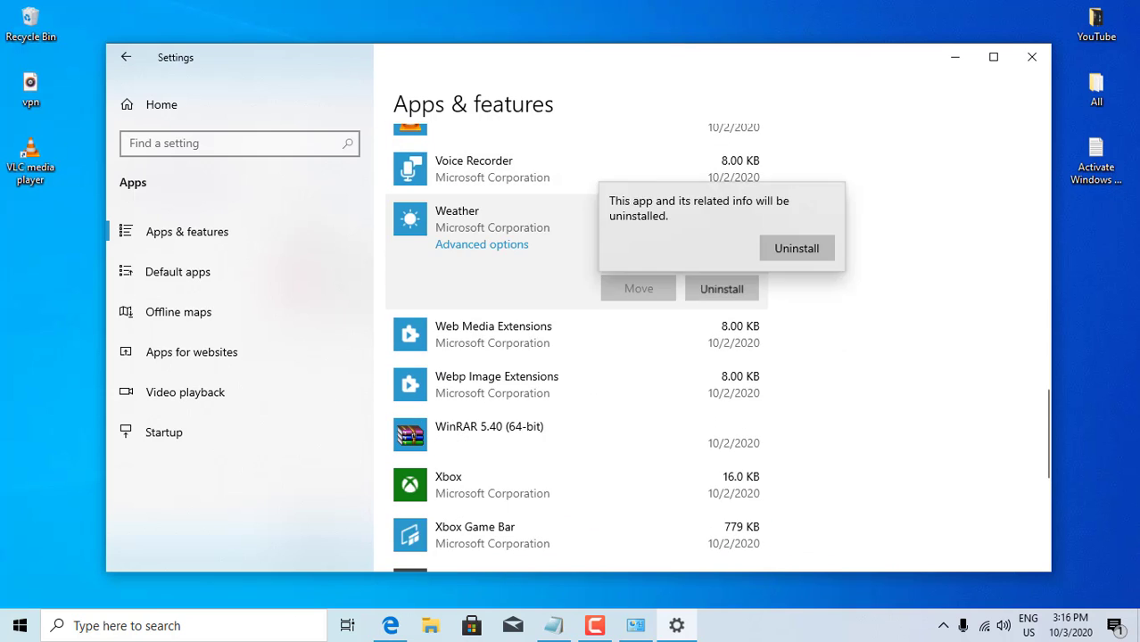
pyautogui.click(796, 247)
pyautogui.click(625, 169)
pyautogui.click(721, 237)
pyautogui.click(797, 197)
# Uninstall the Web Media Extensions and Xbox apps and close Settings
pyautogui.scroll(-1, 624, 352)
pyautogui.click(624, 285)
pyautogui.click(624, 403)
pyautogui.scroll(15, 624, 353)
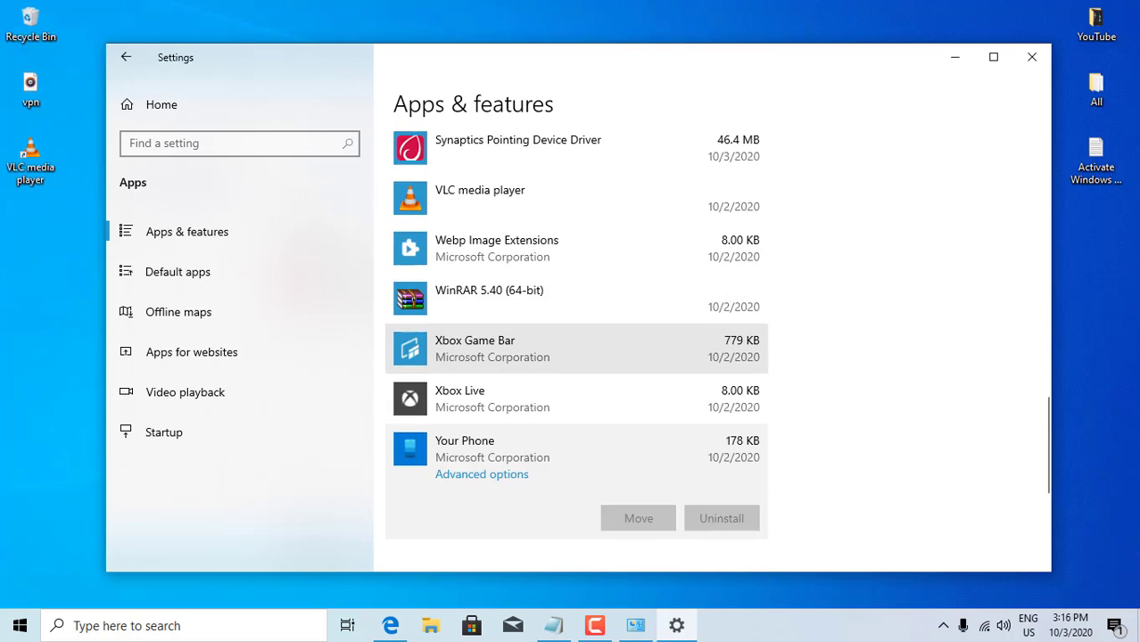
pyautogui.click(1031, 62)
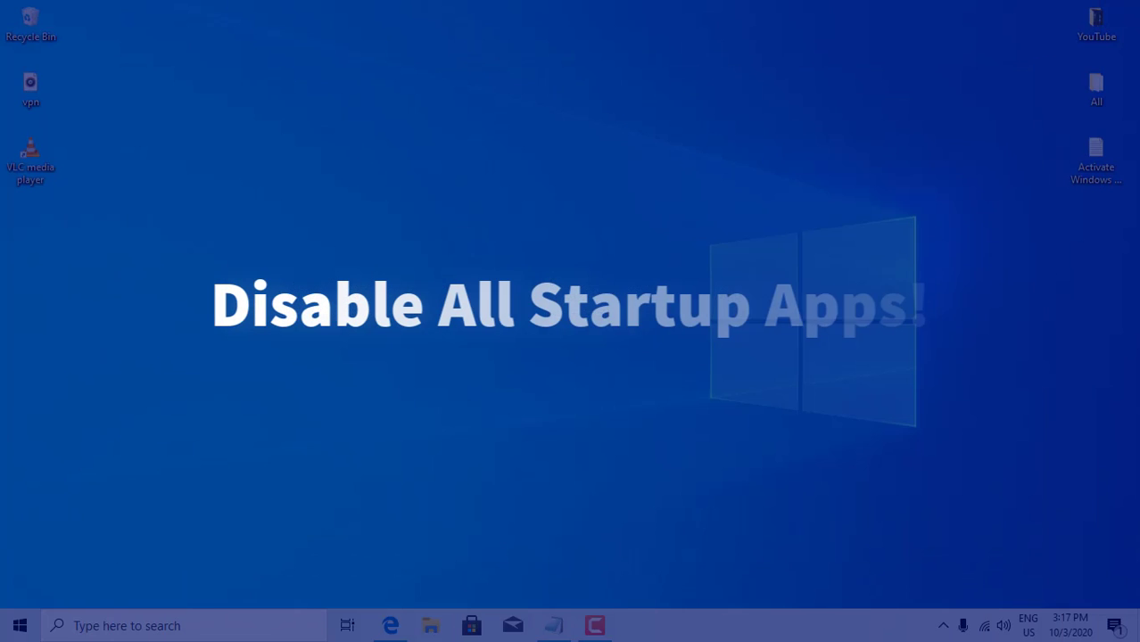
# In the Startup app settings, turn off Cortana, Realtek HD Audio Manager and the Windows Security notification icon
pyautogui.click(20, 625)
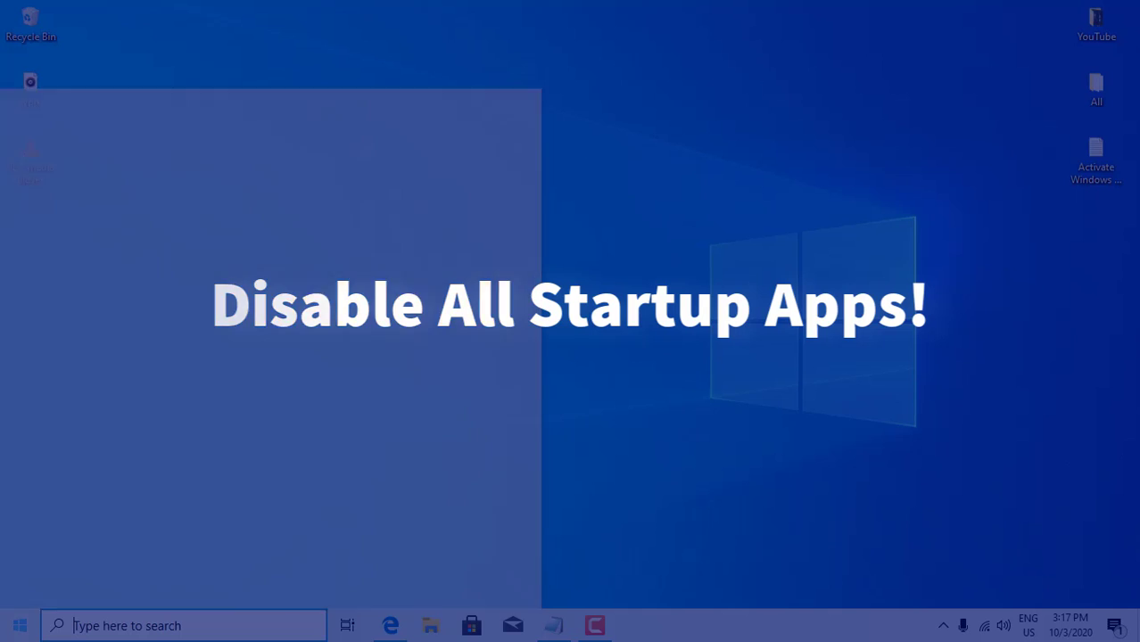
pyautogui.click(36, 548)
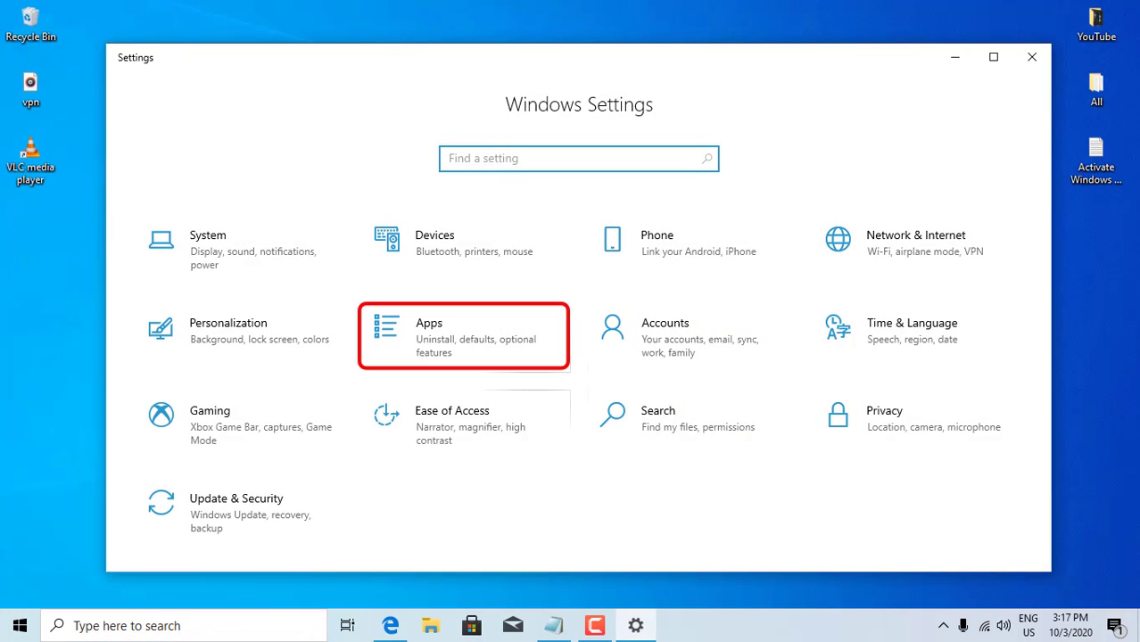
pyautogui.press('Return')
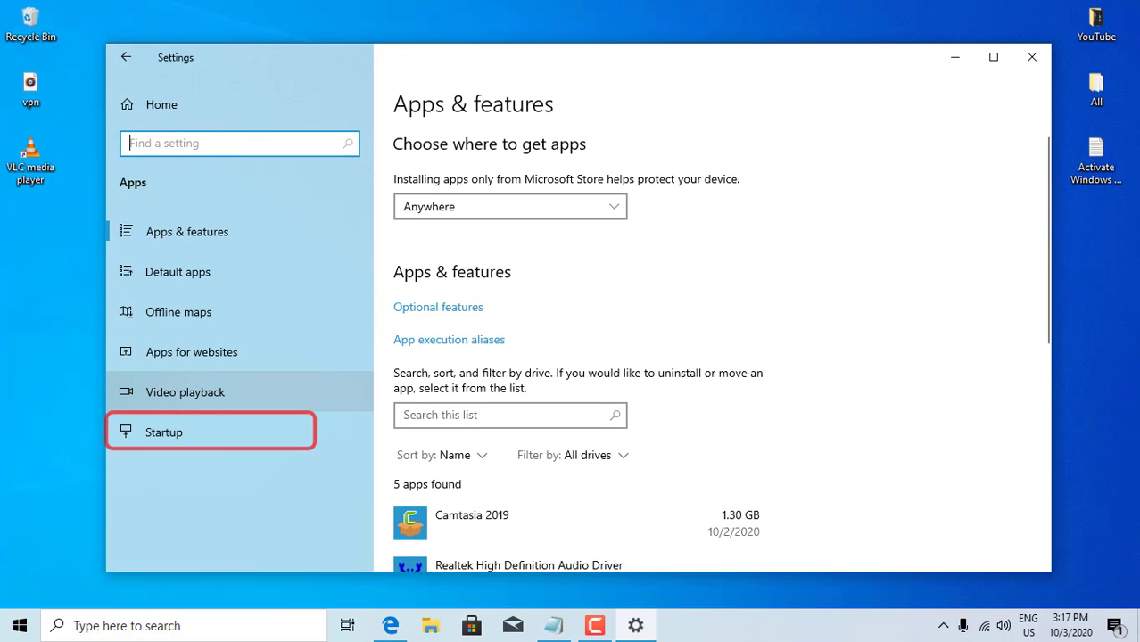
pyautogui.click(164, 431)
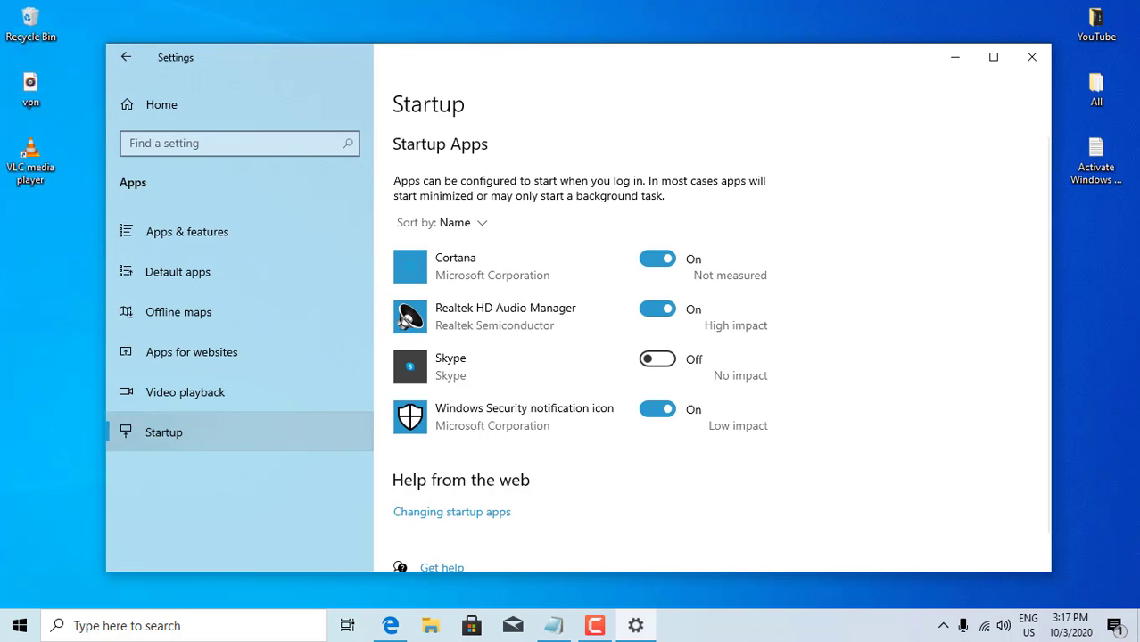
pyautogui.click(657, 259)
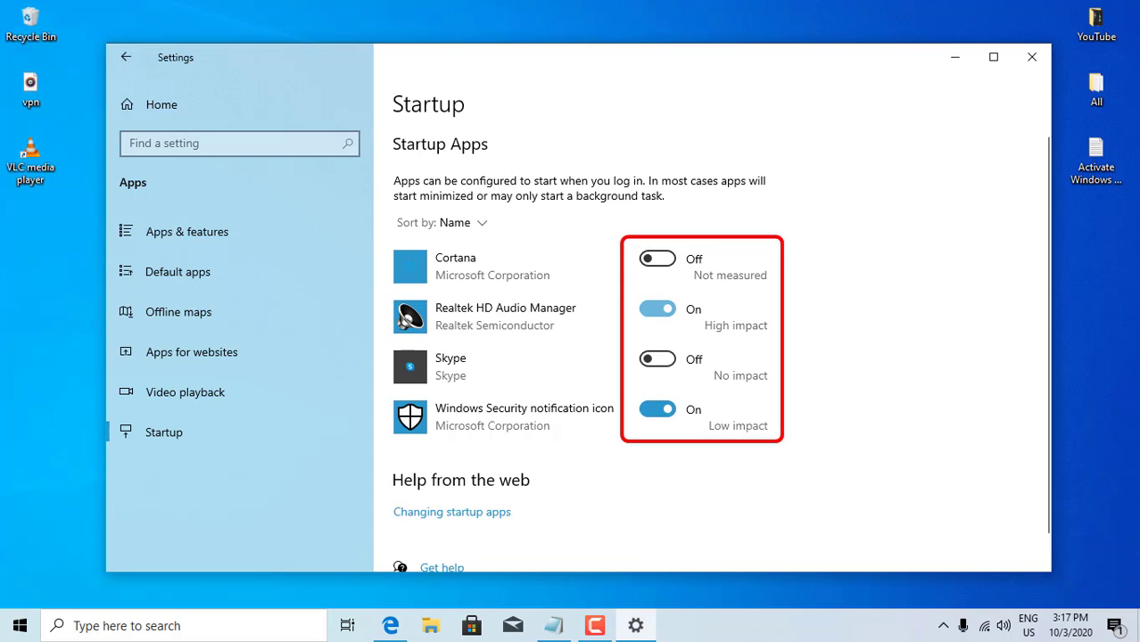
pyautogui.click(657, 410)
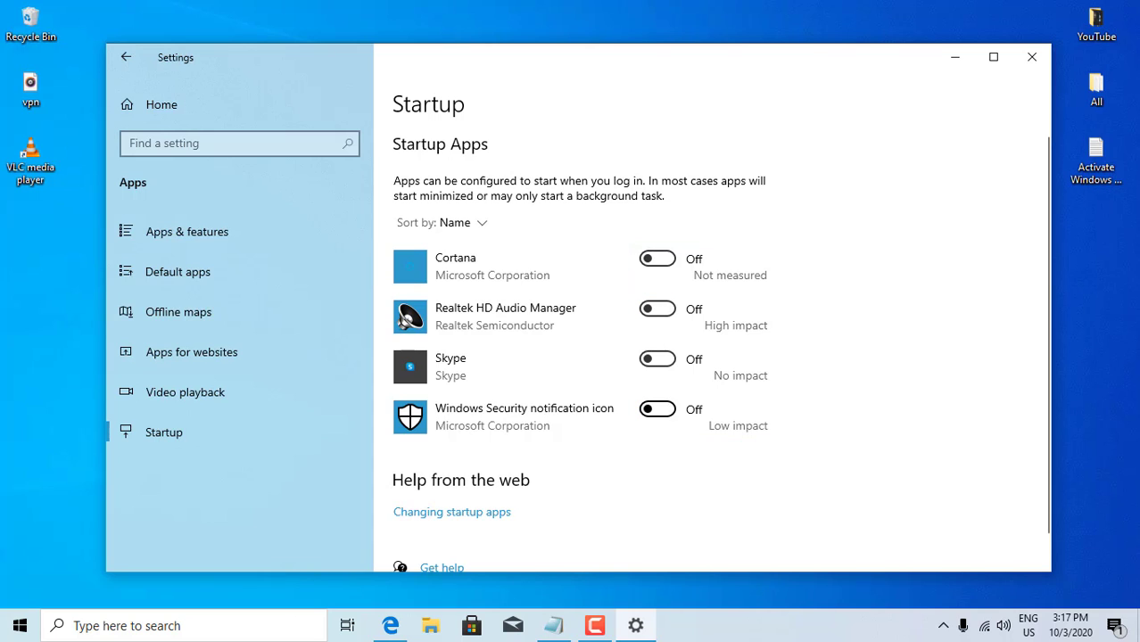
# In the Offline maps settings, delete all maps and make sure Automatically update maps is off
pyautogui.click(177, 271)
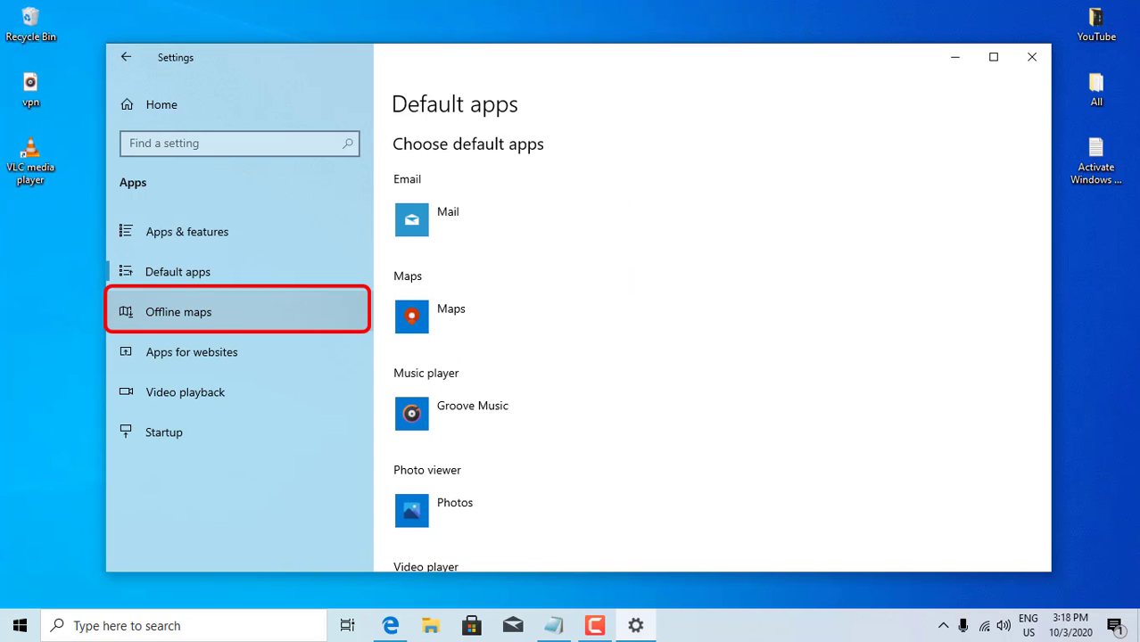
pyautogui.click(214, 311)
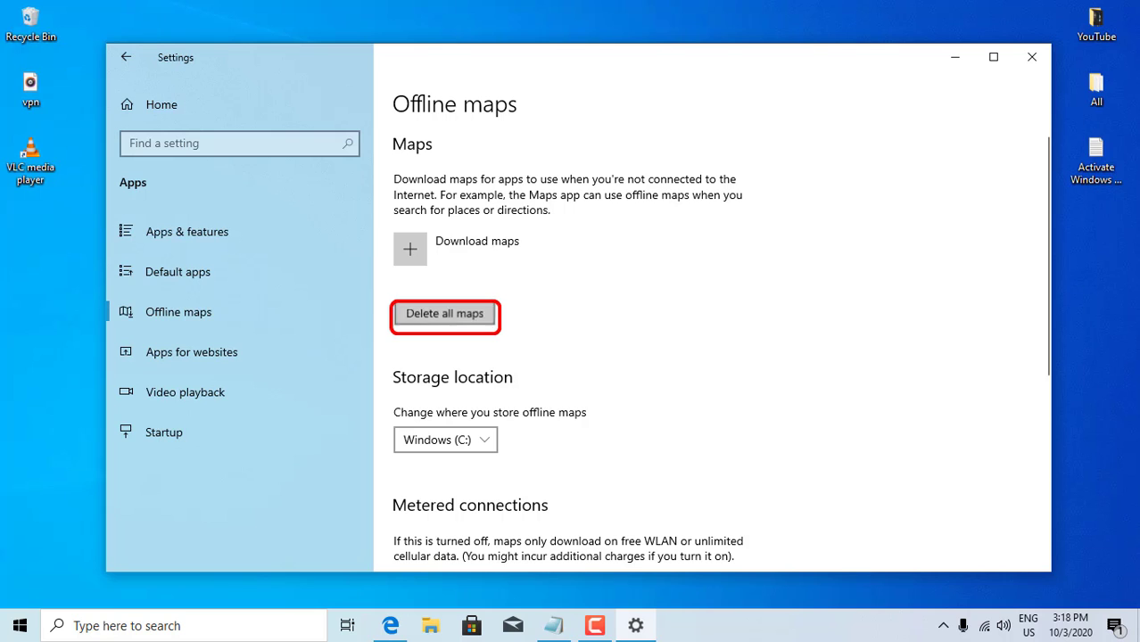
pyautogui.click(444, 313)
pyautogui.click(520, 273)
pyautogui.scroll(-3, 711, 357)
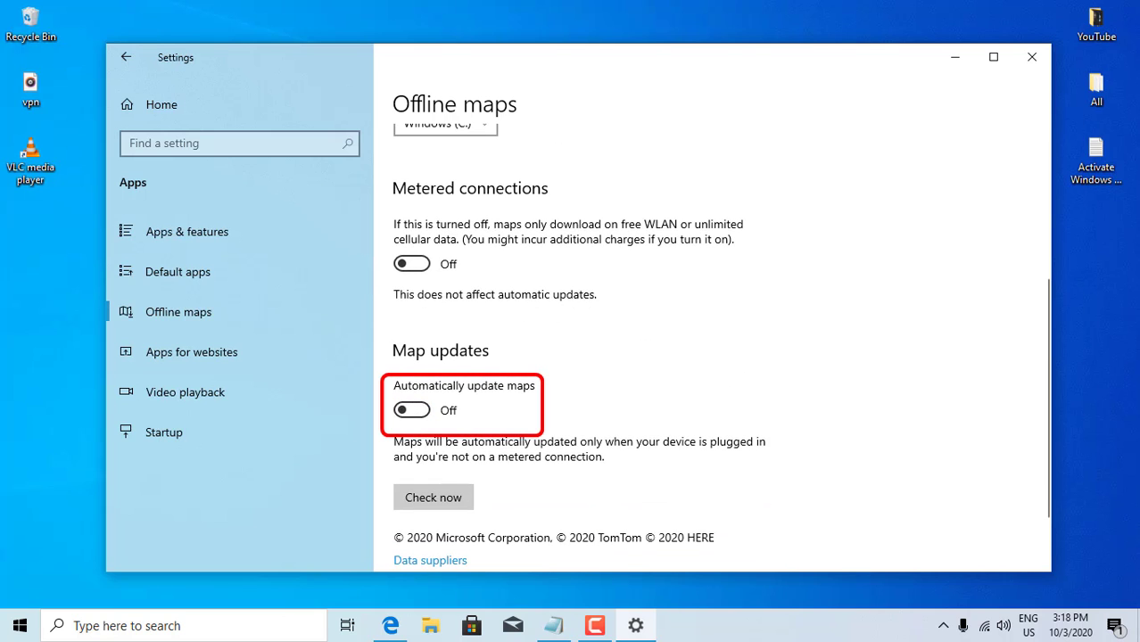
pyautogui.scroll(-2, 712, 348)
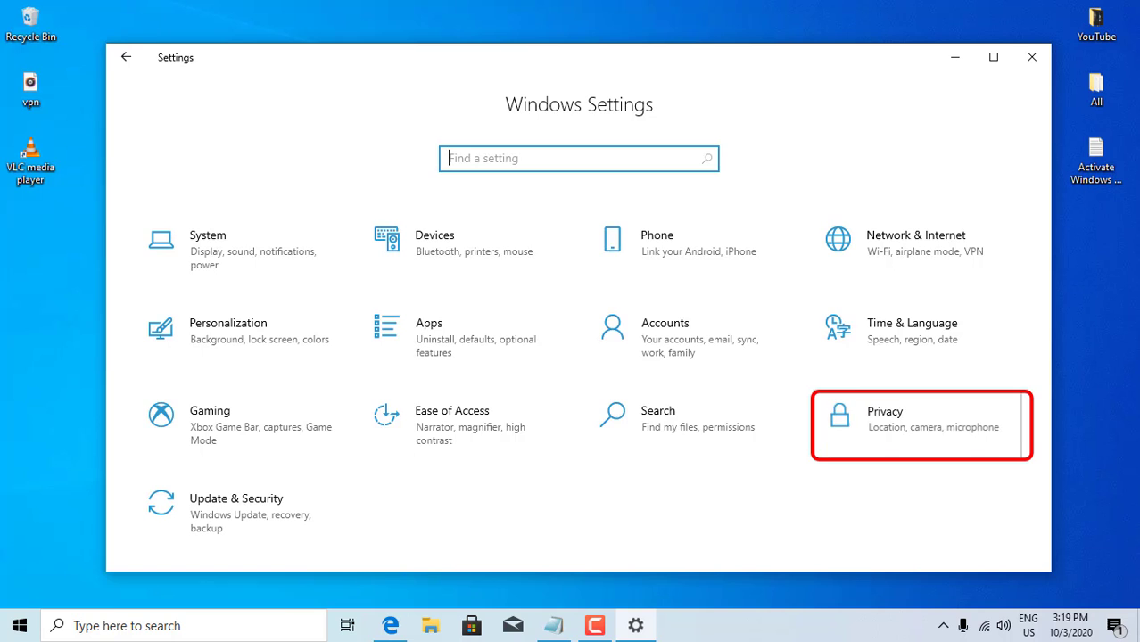
# Open the Background apps privacy settings and review which apps are allowed to run in the background
pyautogui.click(920, 425)
pyautogui.scroll(-5, 239, 405)
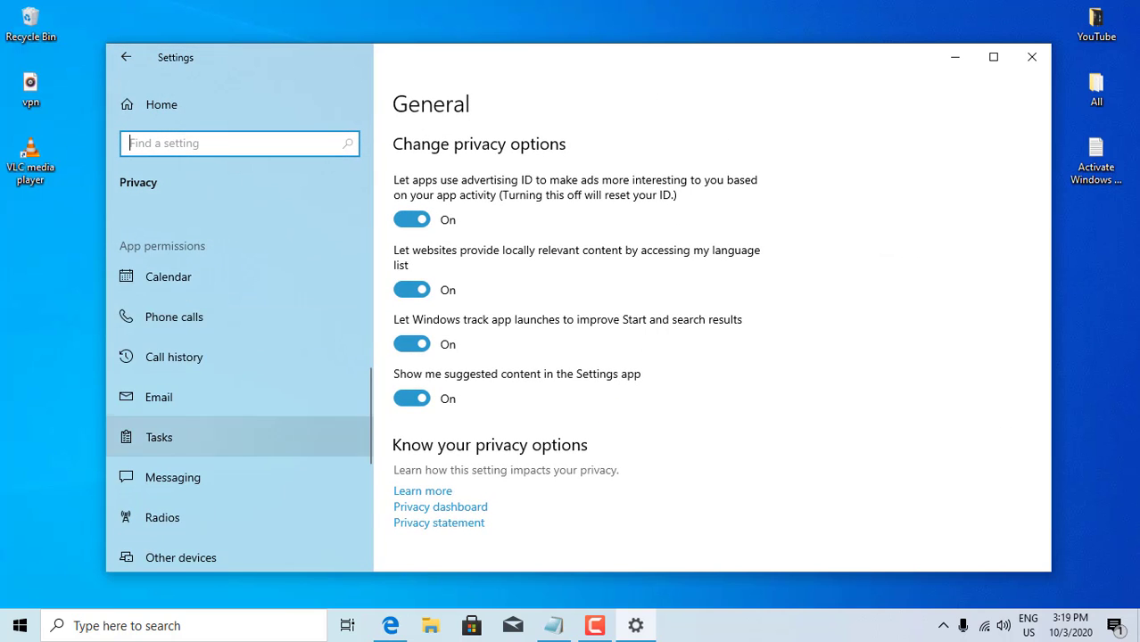
pyautogui.scroll(-2, 241, 419)
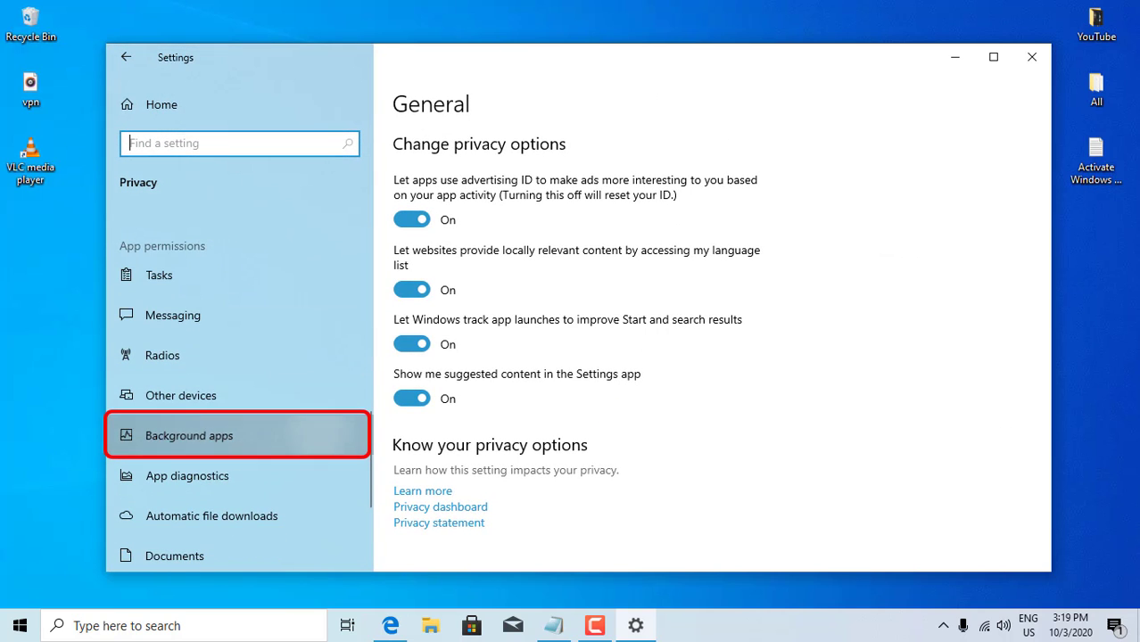
pyautogui.click(312, 435)
pyautogui.scroll(-5, 575, 347)
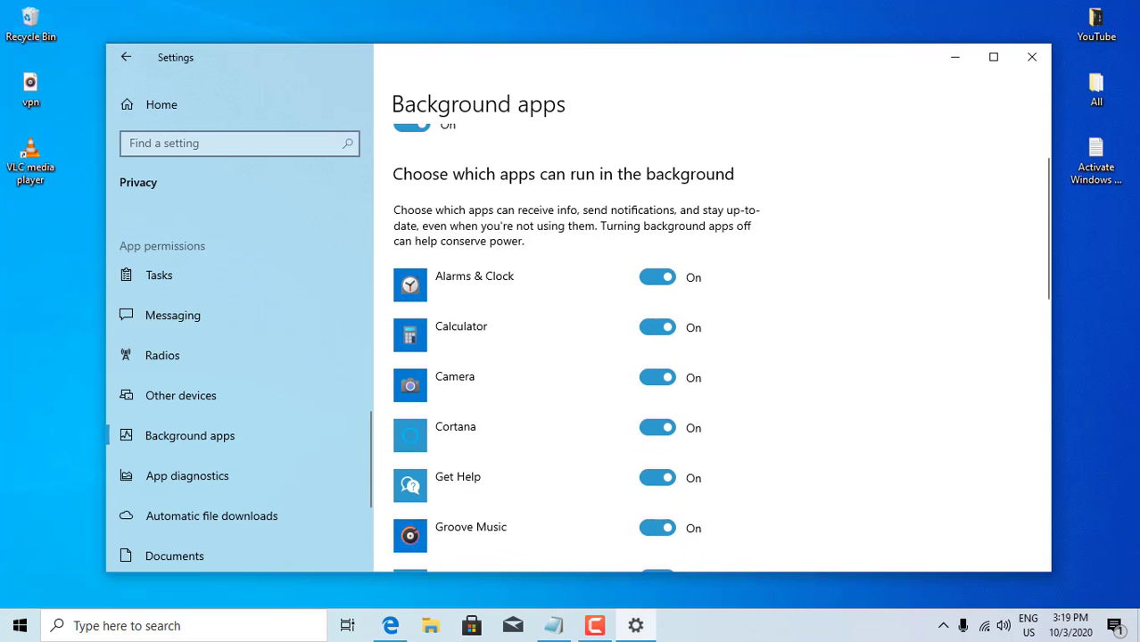
pyautogui.scroll(-5, 712, 348)
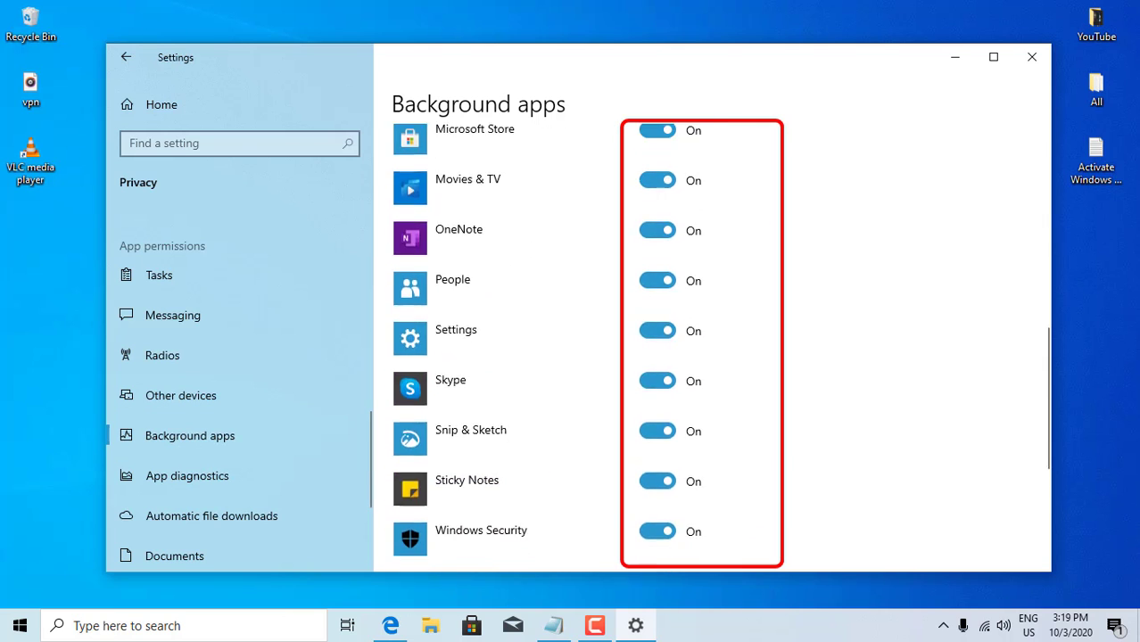
pyautogui.scroll(5, 711, 348)
pyautogui.scroll(3, 711, 347)
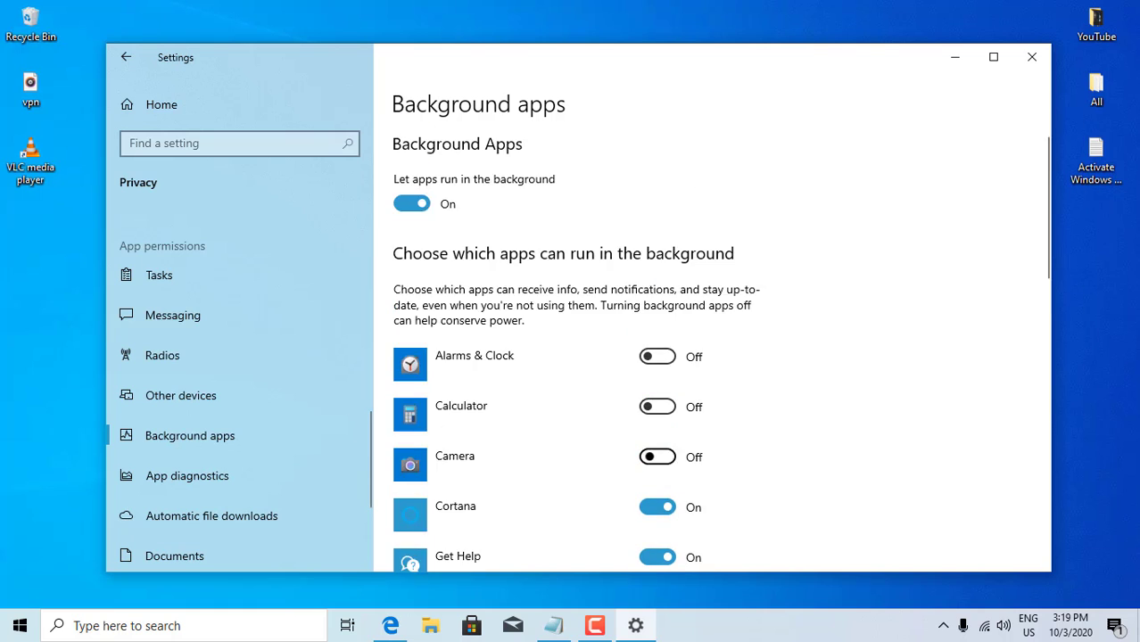
# Turn off background running for the apps from Alarms & Clock through Microsoft Photos, including Cortana, Maps and Microsoft Edge
pyautogui.scroll(-1, 657, 348)
pyautogui.click(657, 347)
pyautogui.click(657, 396)
pyautogui.click(657, 447)
pyautogui.scroll(-1, 657, 447)
pyautogui.click(657, 418)
pyautogui.scroll(-1, 657, 468)
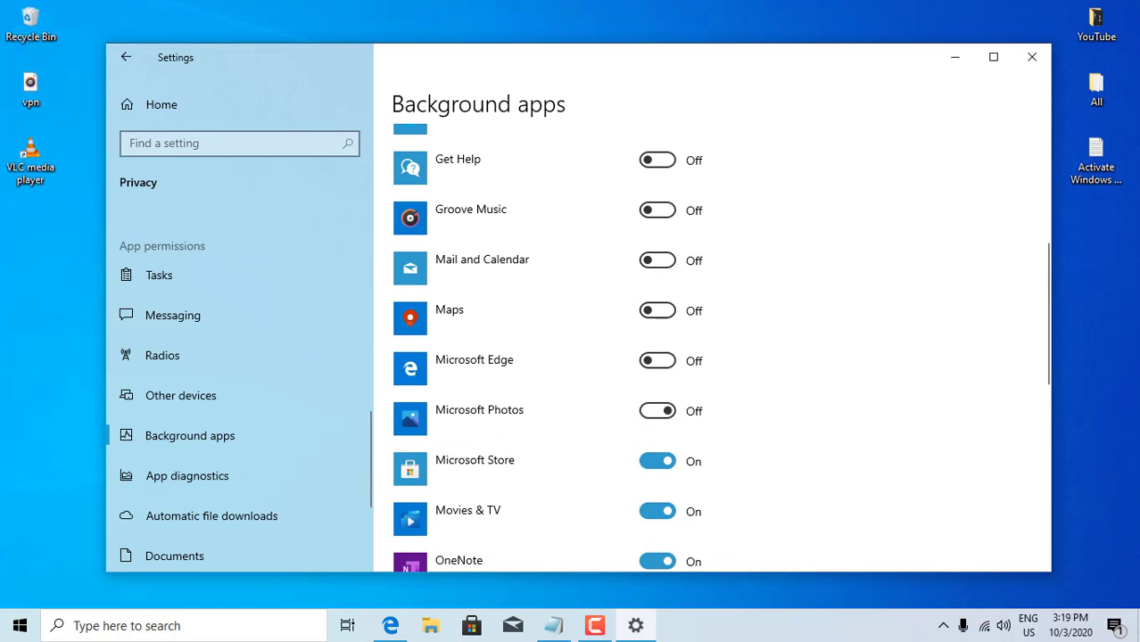
# Turn off background running for the apps from Microsoft Store through Snip & Sketch and return to the Settings home page
pyautogui.click(657, 461)
pyautogui.scroll(-5, 657, 461)
pyautogui.click(658, 351)
pyautogui.click(657, 401)
pyautogui.click(657, 450)
pyautogui.click(657, 430)
pyautogui.click(658, 481)
pyautogui.click(657, 286)
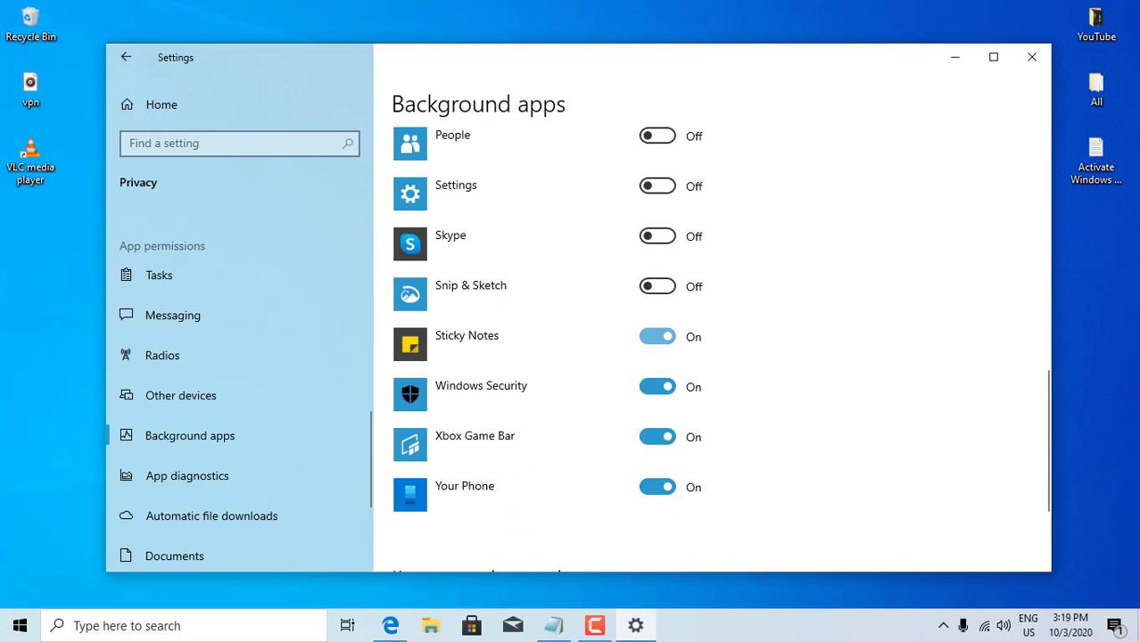
pyautogui.scroll(10, 714, 348)
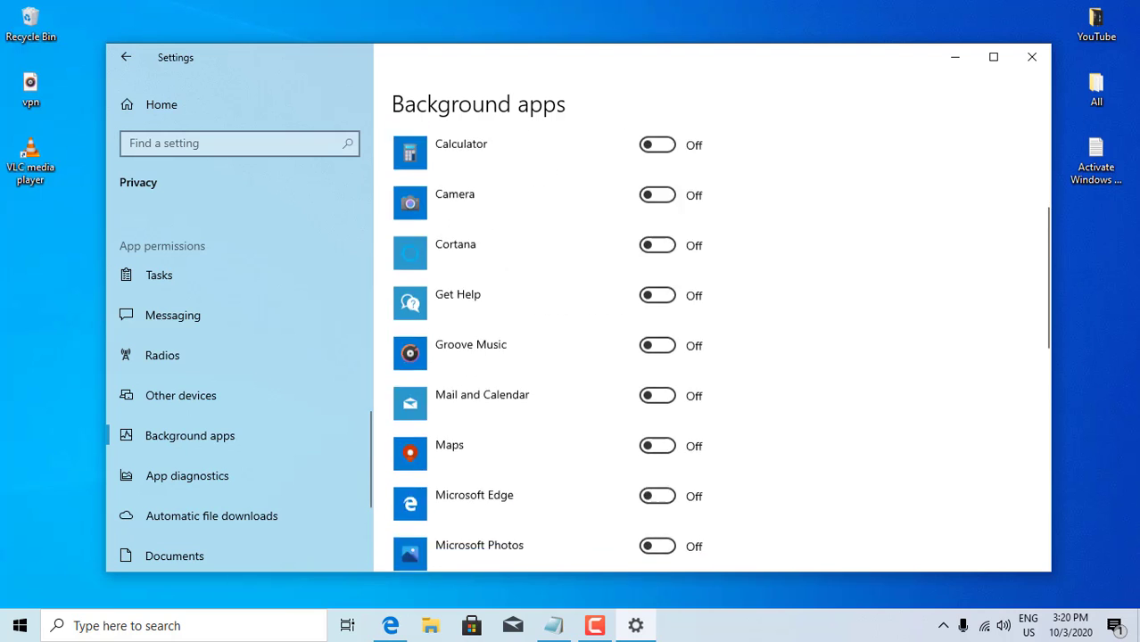
pyautogui.click(161, 104)
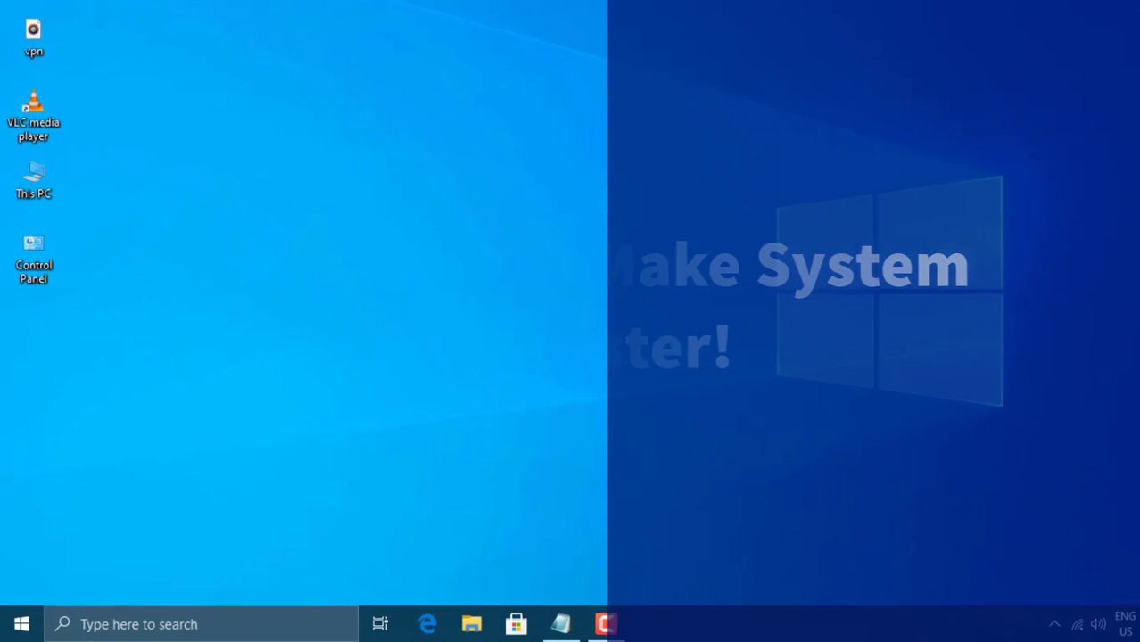
# Open System Configuration and hide all Microsoft services in its list of services
pyautogui.press('super+r')
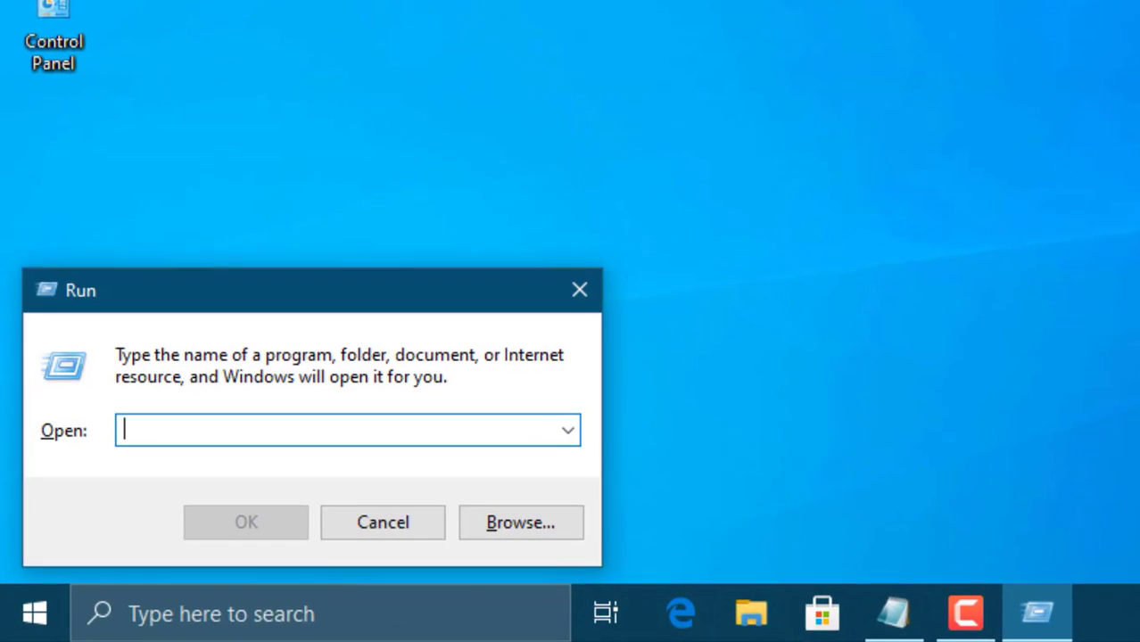
pyautogui.write('msco')
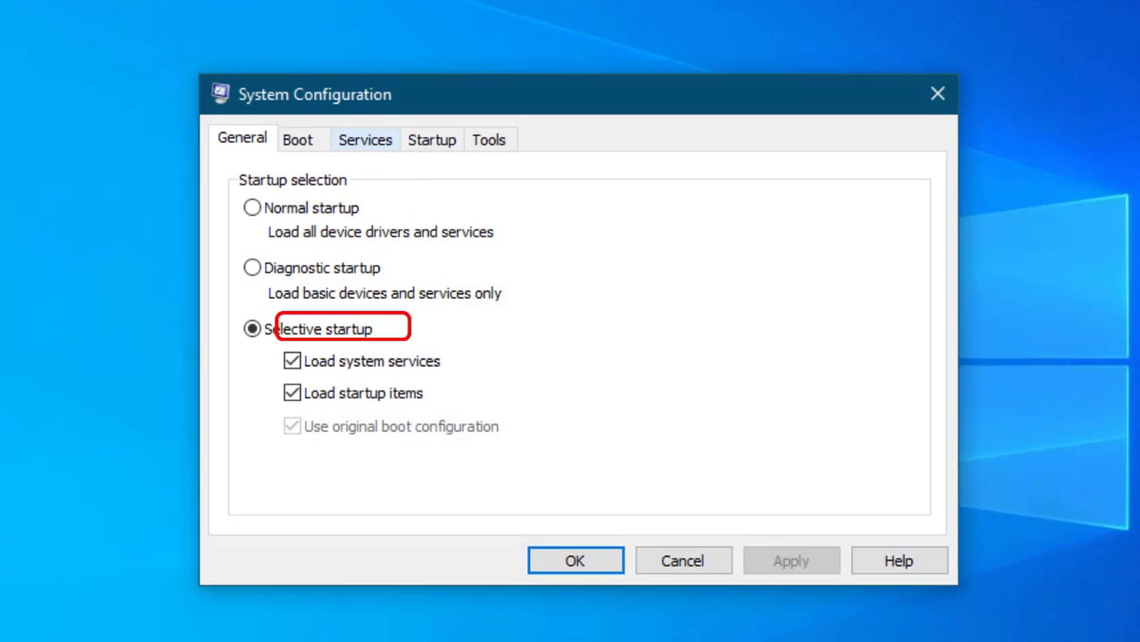
pyautogui.click(365, 139)
pyautogui.click(234, 513)
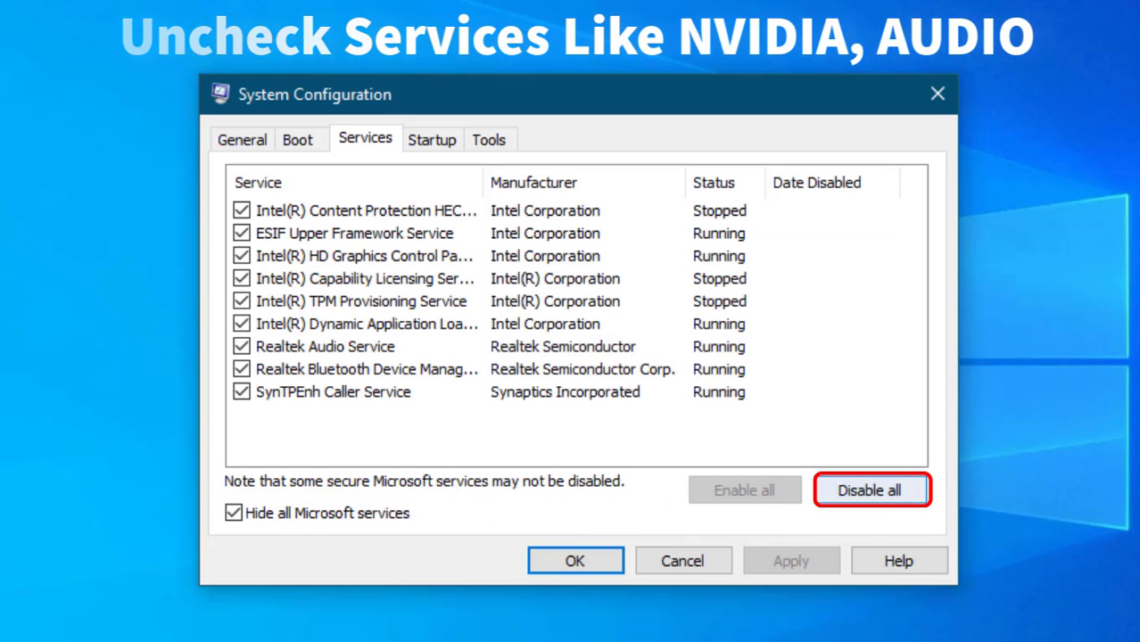
# Disable all the listed non-Microsoft services, confirm the configuration and exit without restarting
pyautogui.click(870, 490)
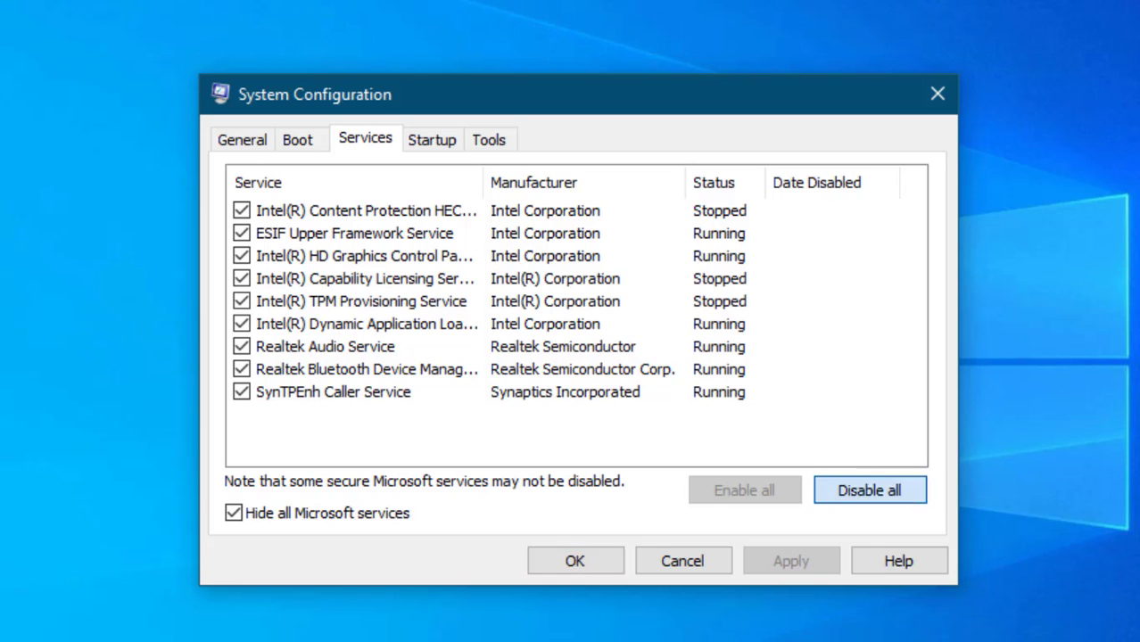
pyautogui.click(575, 561)
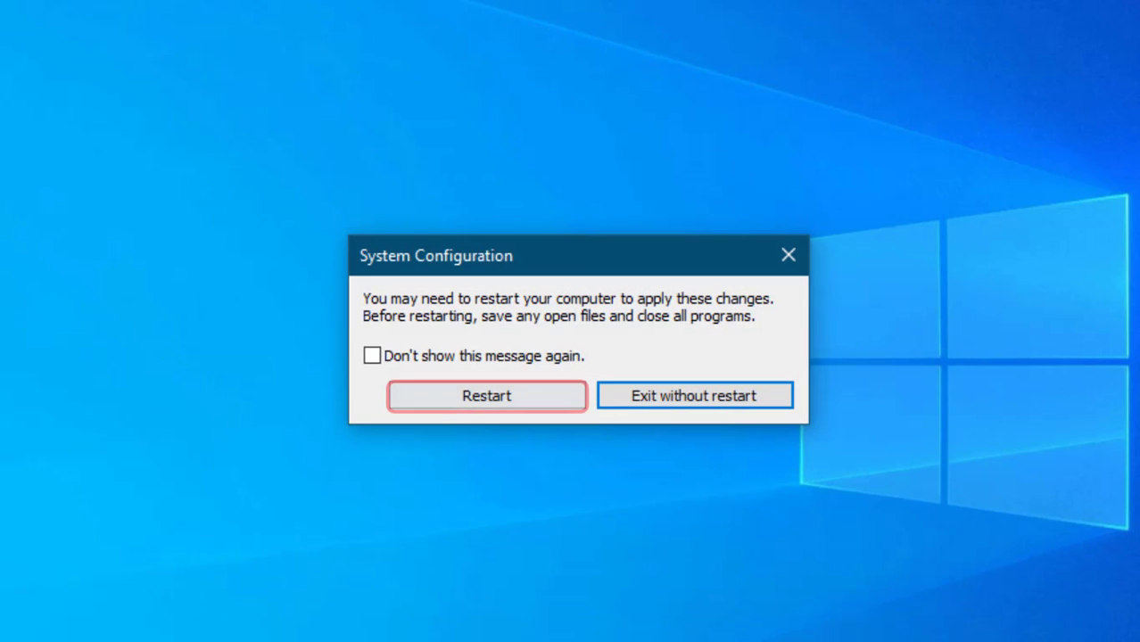
pyautogui.click(694, 395)
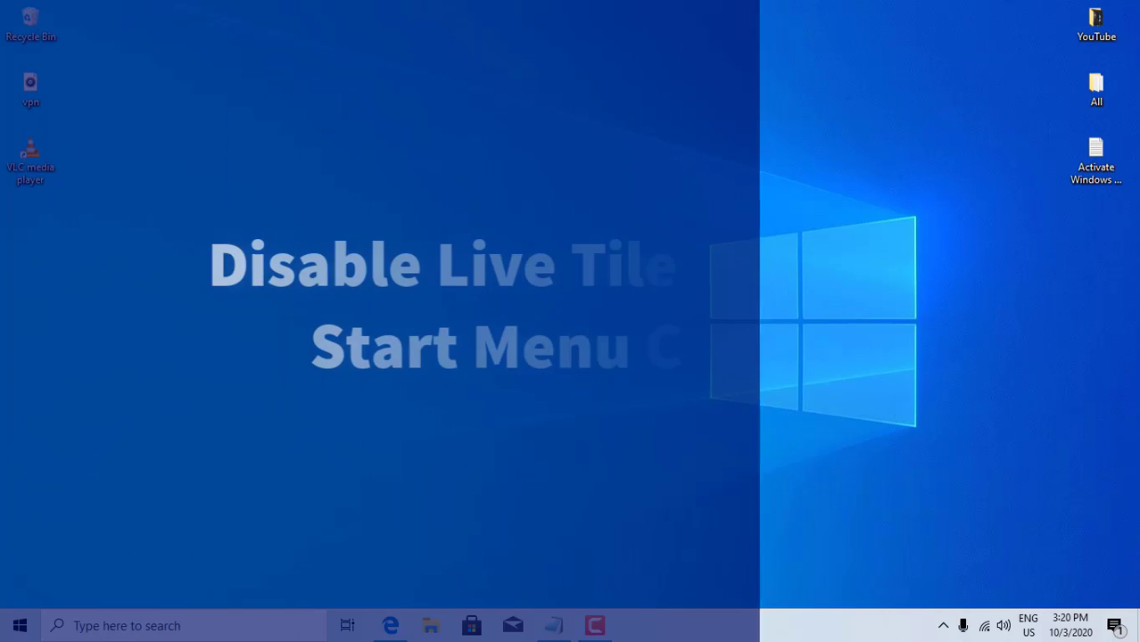
# Turn off the Live Tile of the Mail app in the Start menu
pyautogui.click(19, 625)
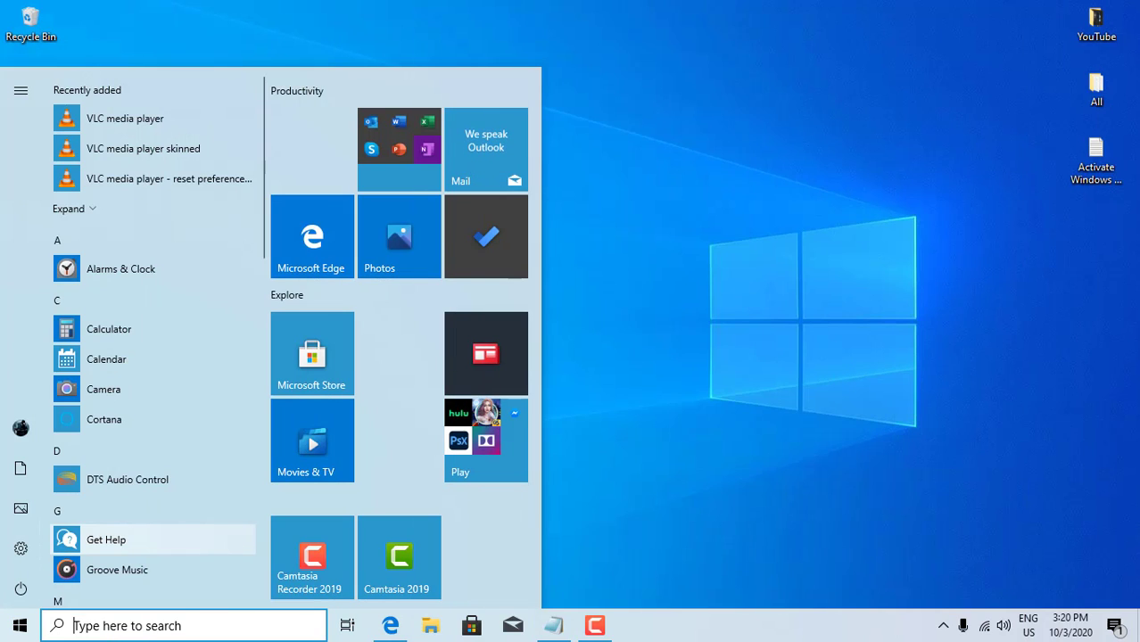
pyautogui.rightClick(490, 138)
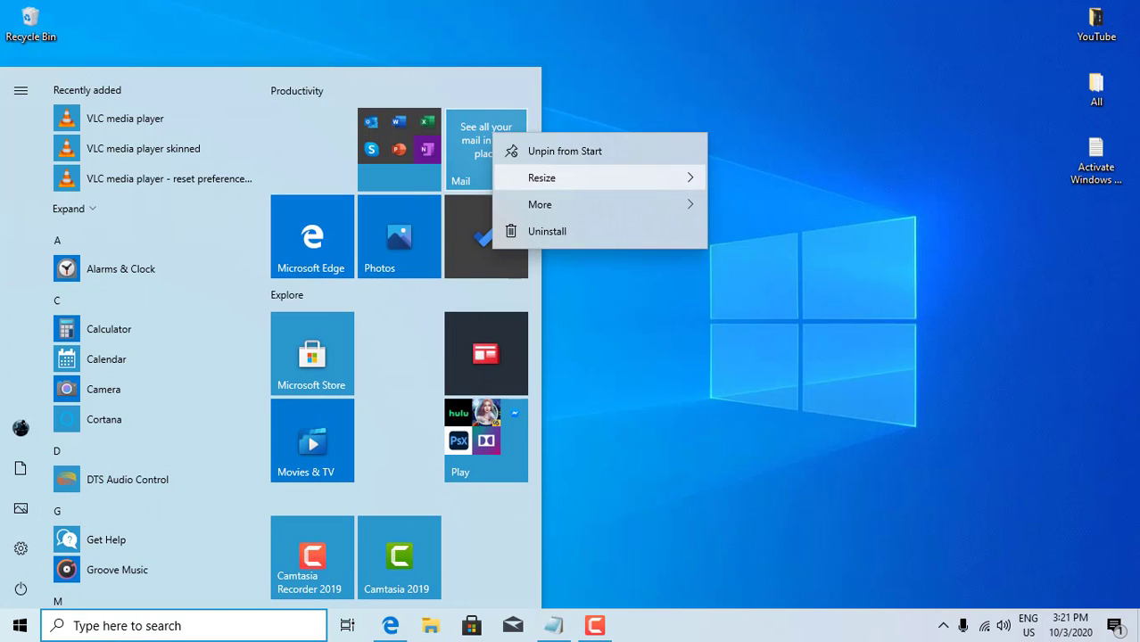
pyautogui.moveTo(589, 177)
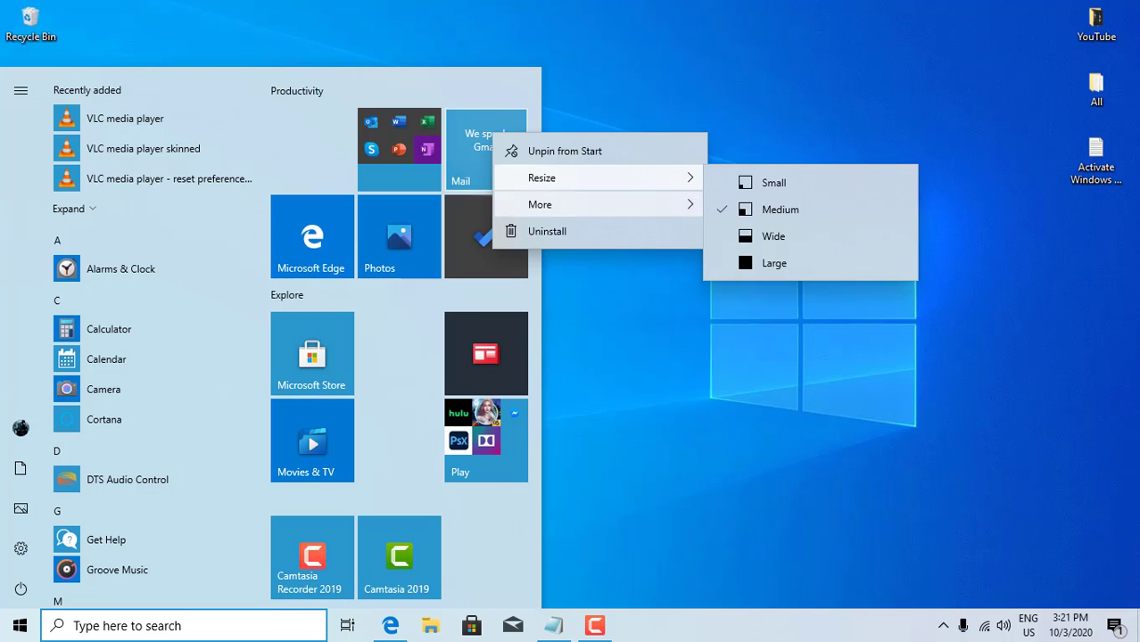
pyautogui.moveTo(588, 204)
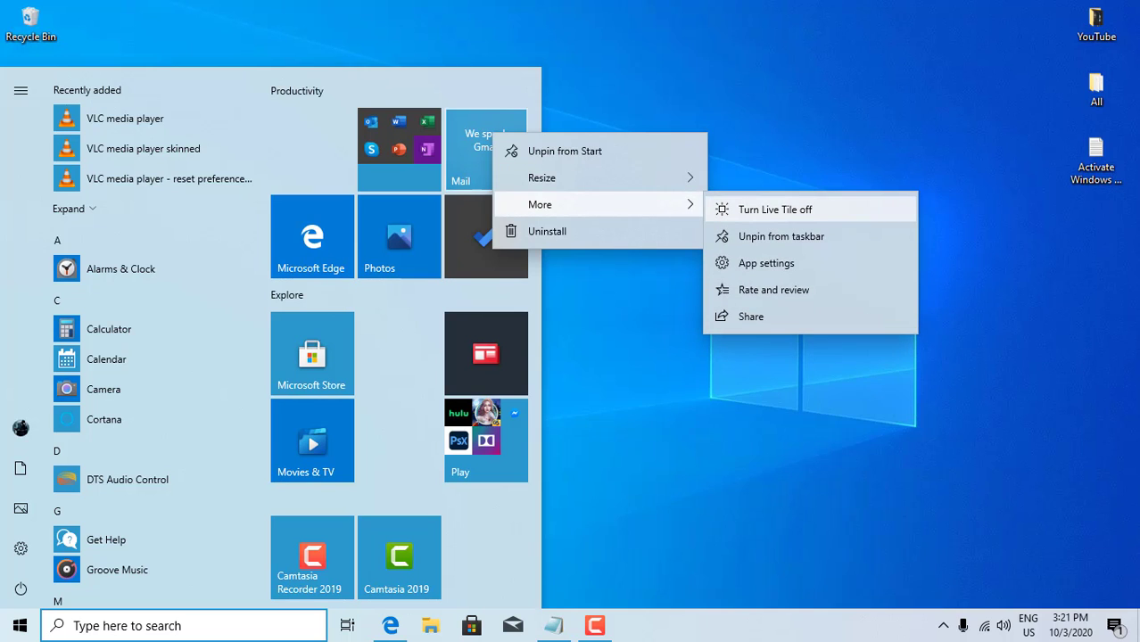
pyautogui.click(767, 209)
# Expand the Office tile folder on Start and check the Outlook, Word, Excel, OneNote and PowerPoint tiles for a Live Tile option
pyautogui.click(399, 149)
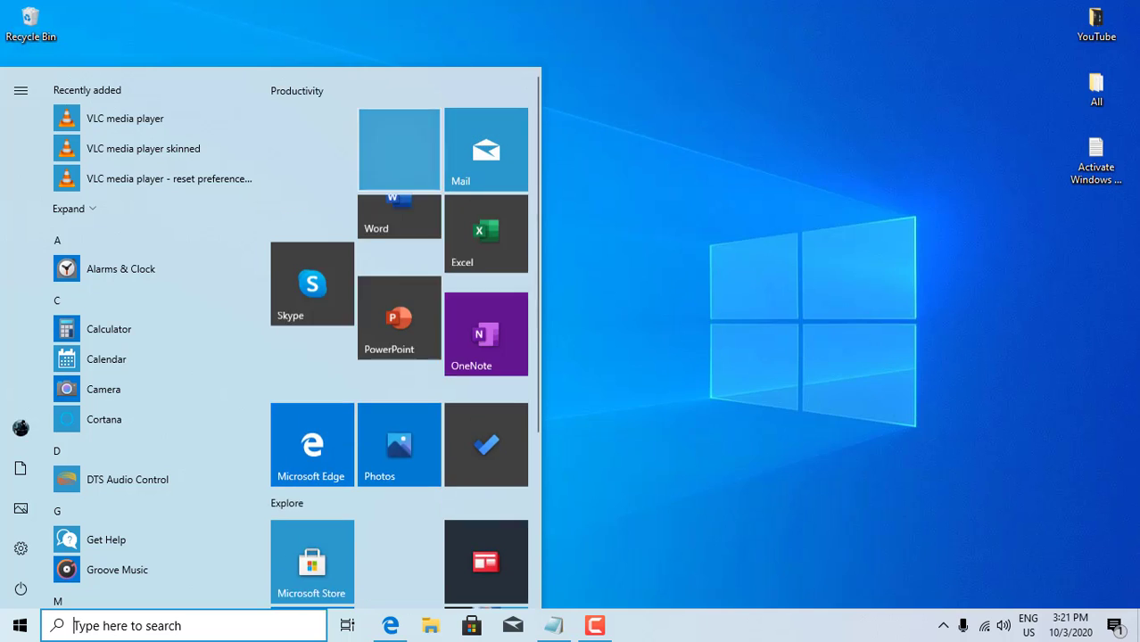
pyautogui.rightClick(312, 290)
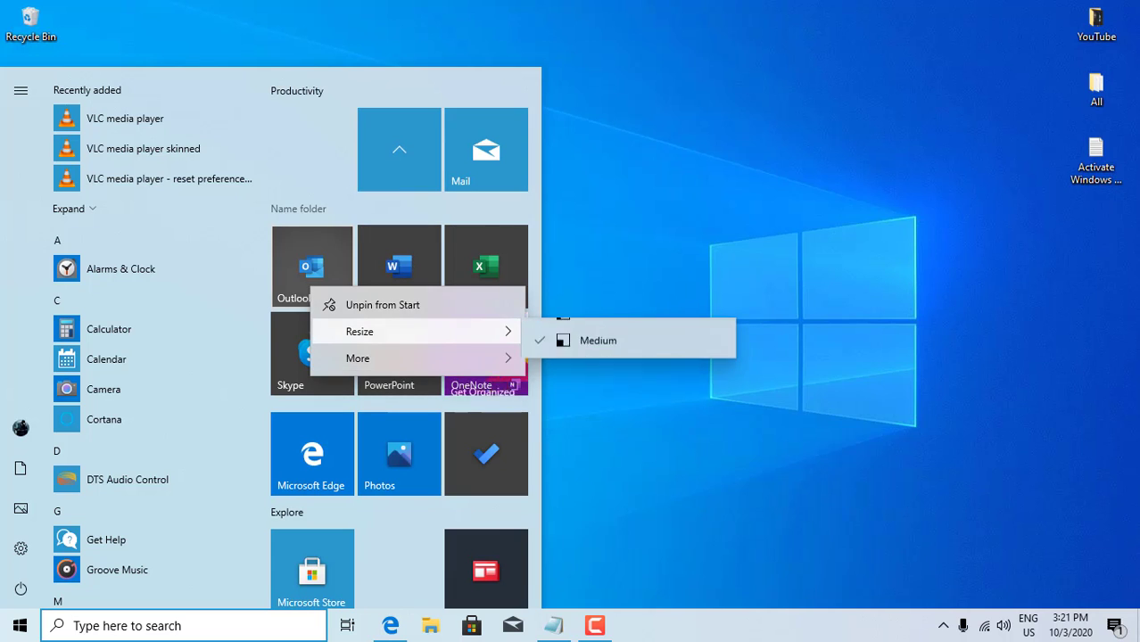
pyautogui.moveTo(499, 358)
pyautogui.click(589, 360)
pyautogui.rightClick(397, 286)
pyautogui.click(678, 356)
pyautogui.rightClick(486, 288)
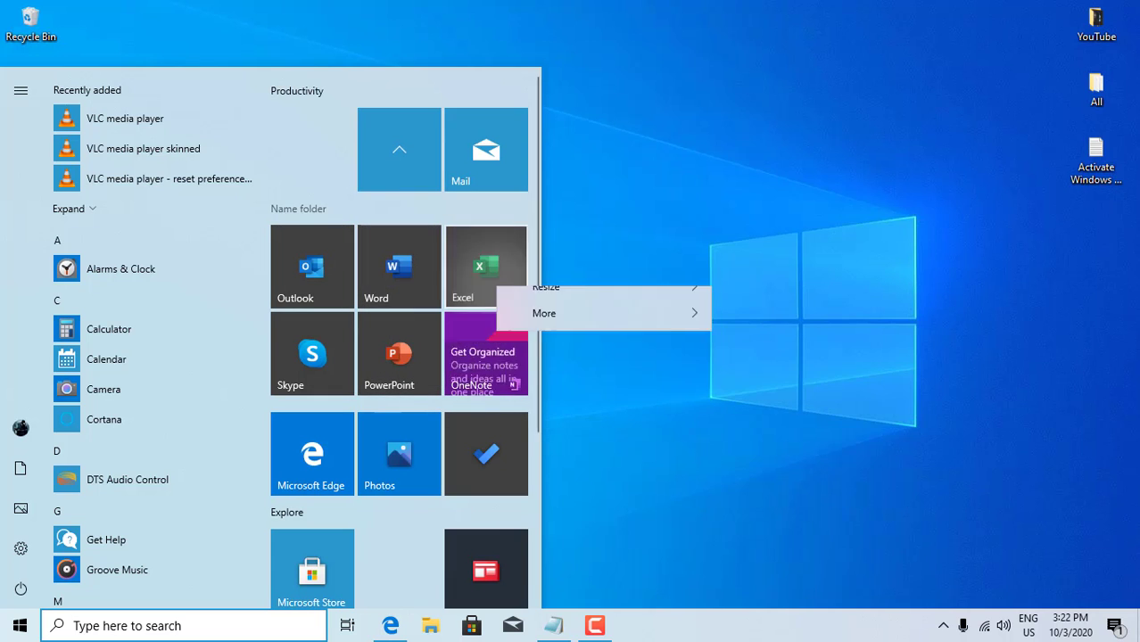
pyautogui.moveTo(535, 357)
pyautogui.click(765, 359)
pyautogui.rightClick(446, 350)
pyautogui.click(488, 441)
pyautogui.click(552, 284)
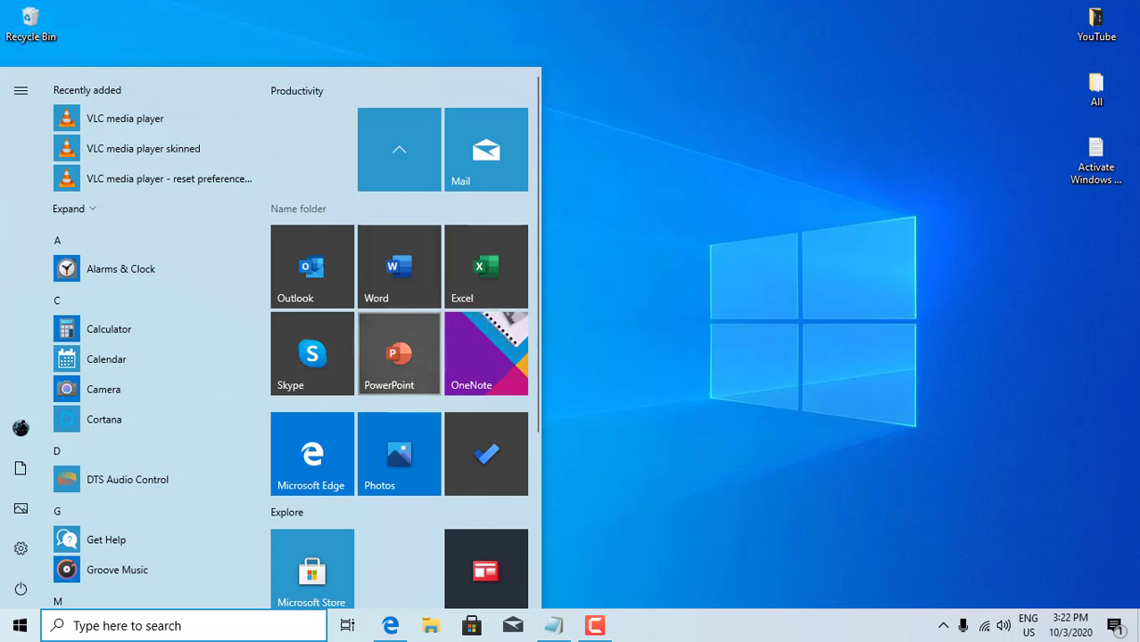
pyautogui.rightClick(407, 355)
pyautogui.press('Escape')
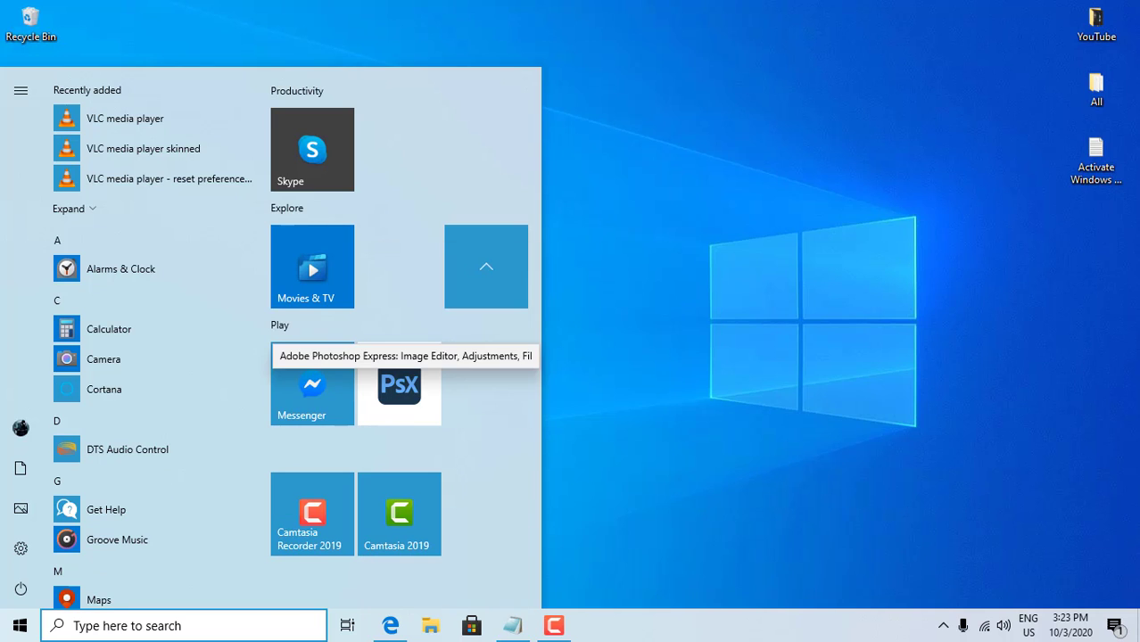
# Uninstall Adobe Photoshop Express and Messenger from their Start menu tiles in the Play folder
pyautogui.rightClick(403, 368)
pyautogui.click(460, 480)
pyautogui.click(464, 313)
pyautogui.rightClick(337, 373)
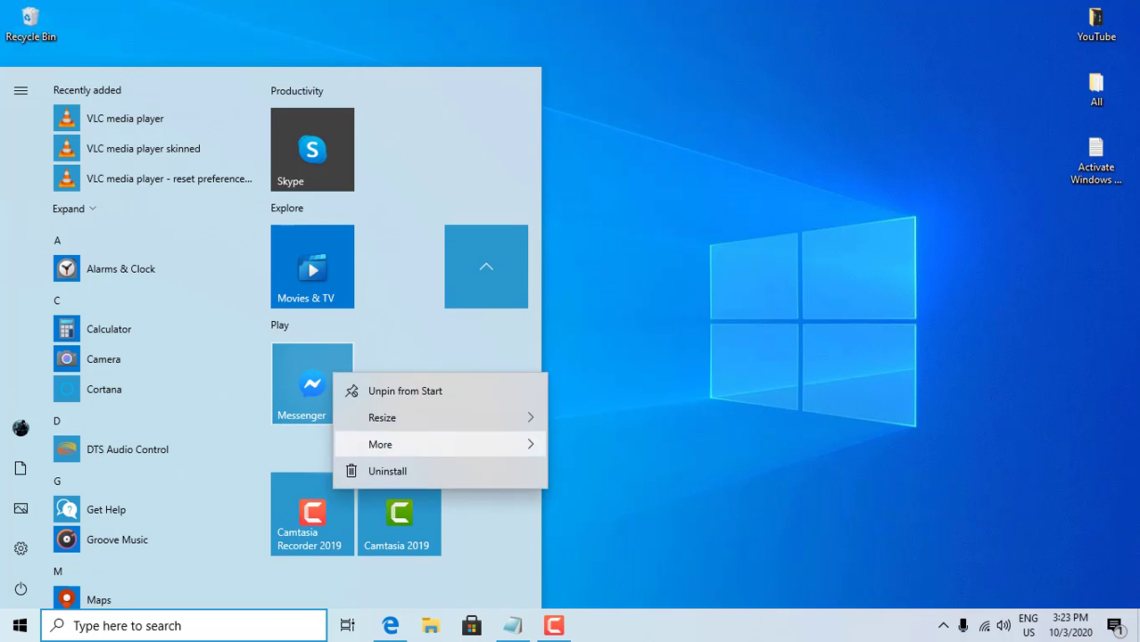
pyautogui.click(371, 470)
pyautogui.click(376, 313)
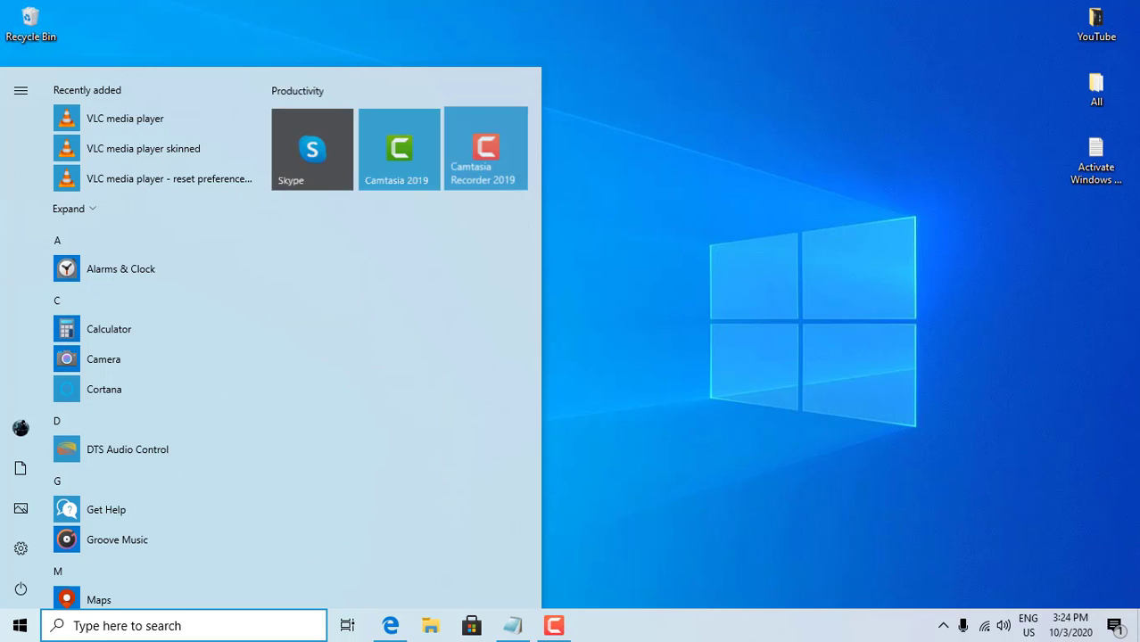
# In the settings for folders shown on Start, turn off Documents and Pictures, leave only Settings on, and check the Start menu
pyautogui.moveTo(21, 509)
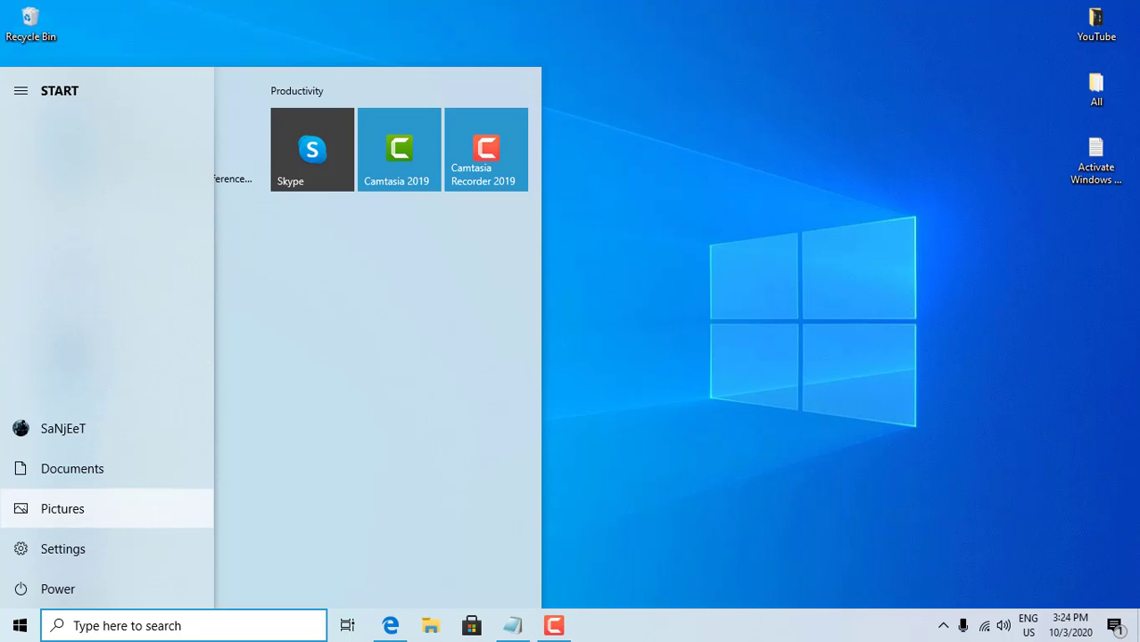
pyautogui.click(63, 548)
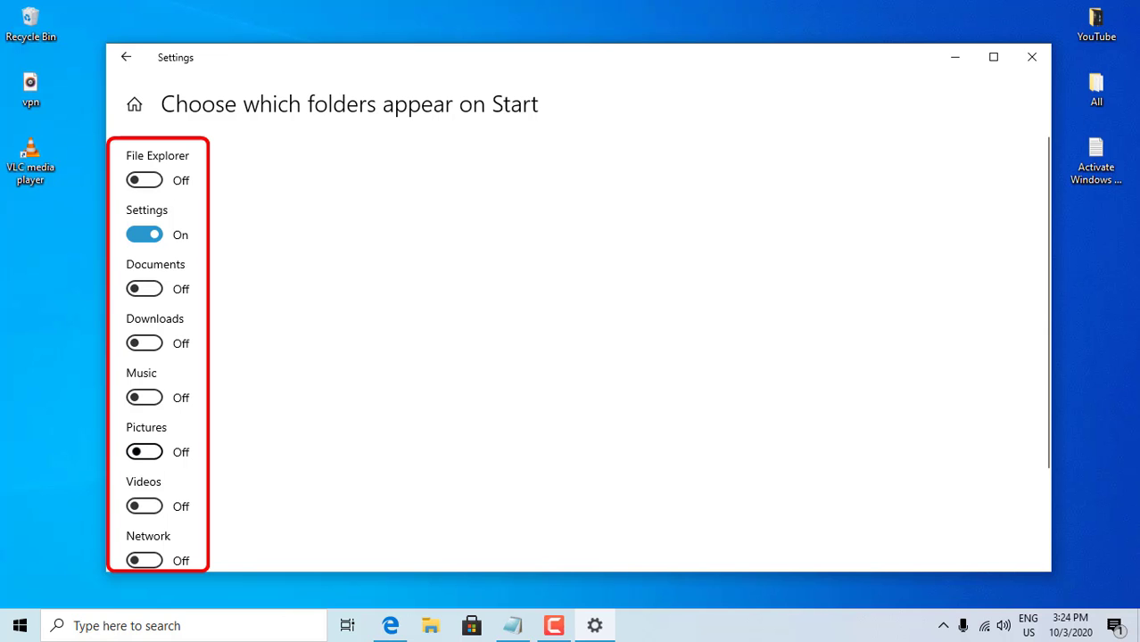
pyautogui.scroll(-3, 571, 348)
pyautogui.click(20, 625)
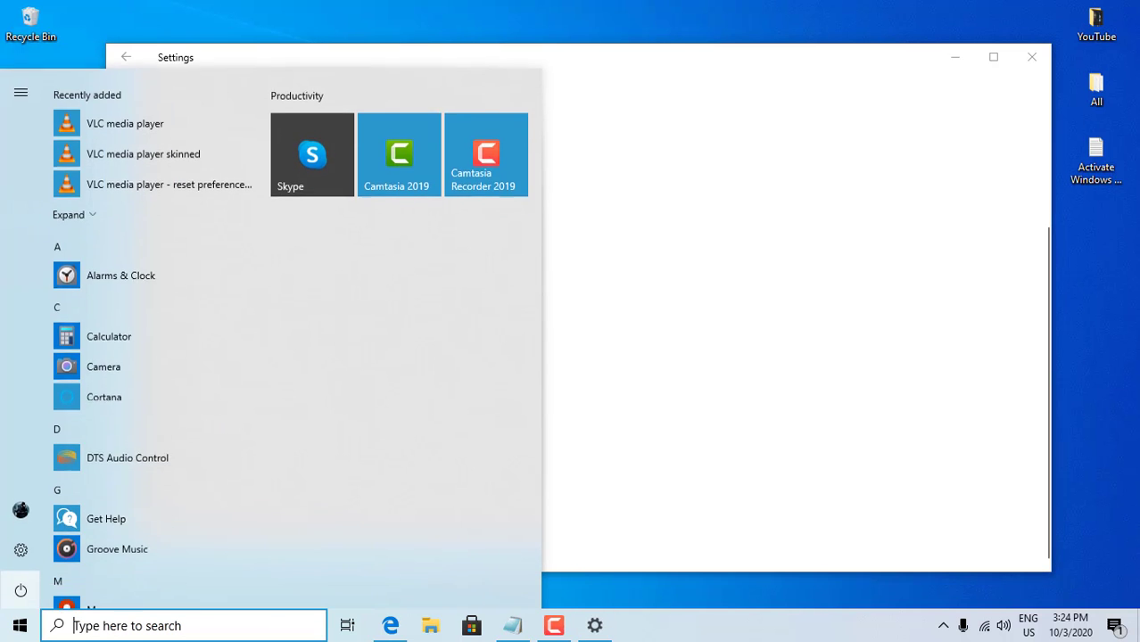
pyautogui.moveTo(21, 549)
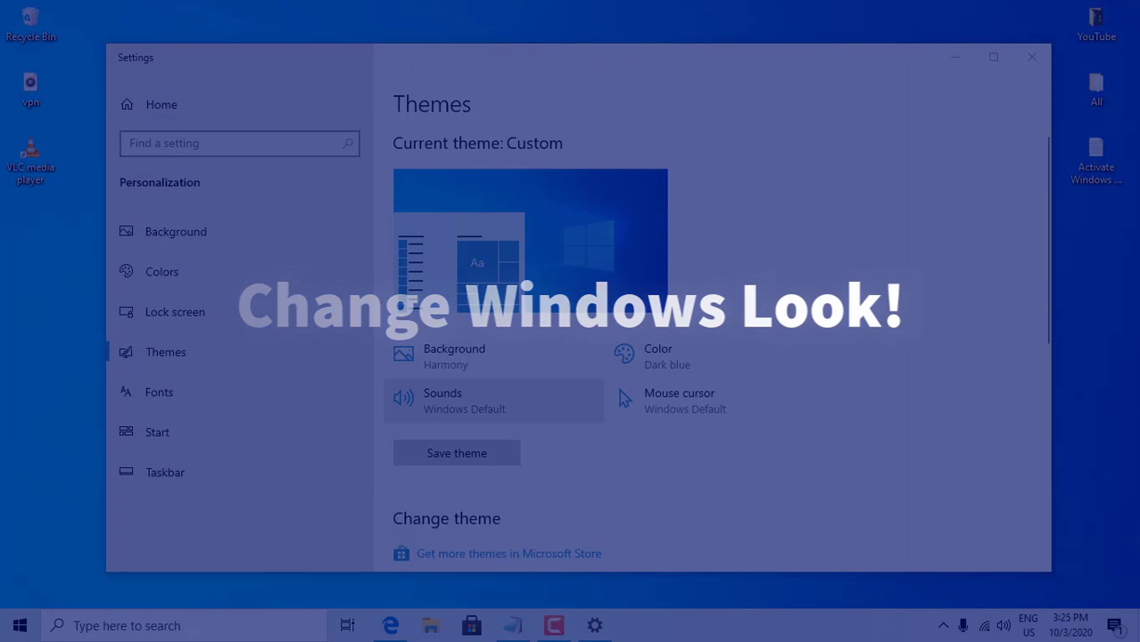
# In the Colors settings, choose the Dark color mode, keep transparency effects on and pick the accent color automatically from the background
pyautogui.scroll(-2, 493, 400)
pyautogui.click(176, 272)
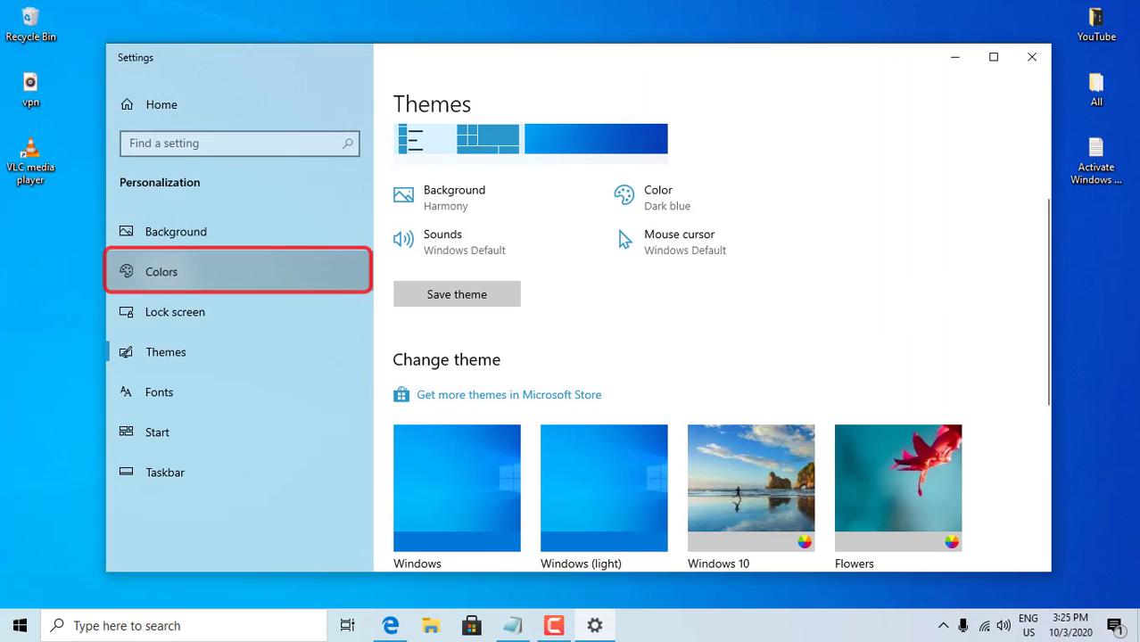
pyautogui.click(161, 271)
pyautogui.scroll(-2, 713, 357)
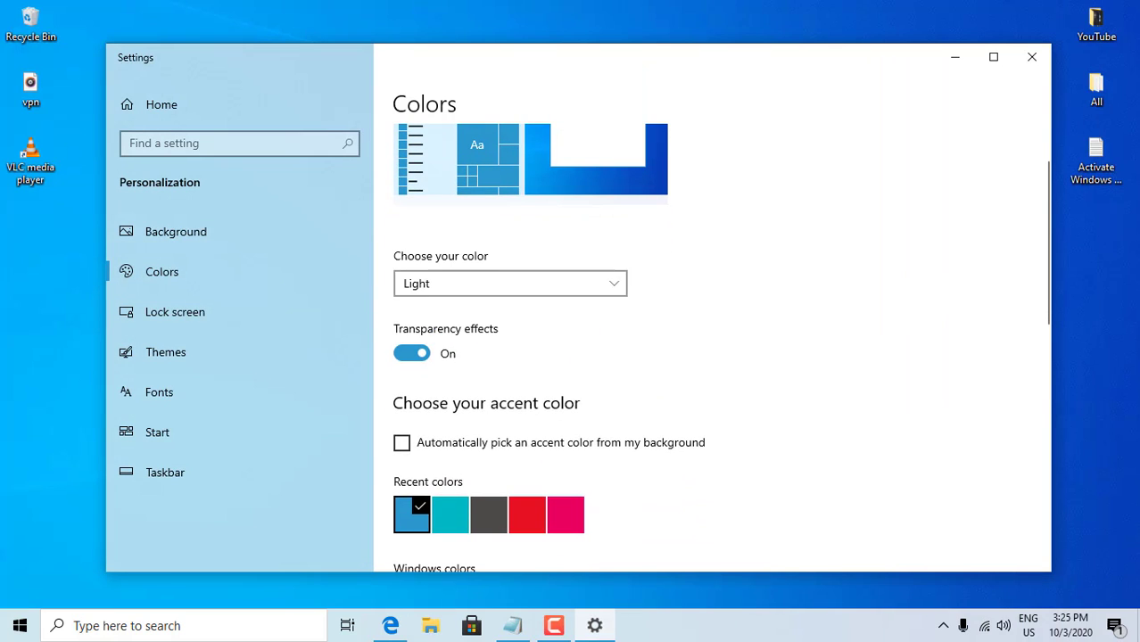
pyautogui.click(510, 283)
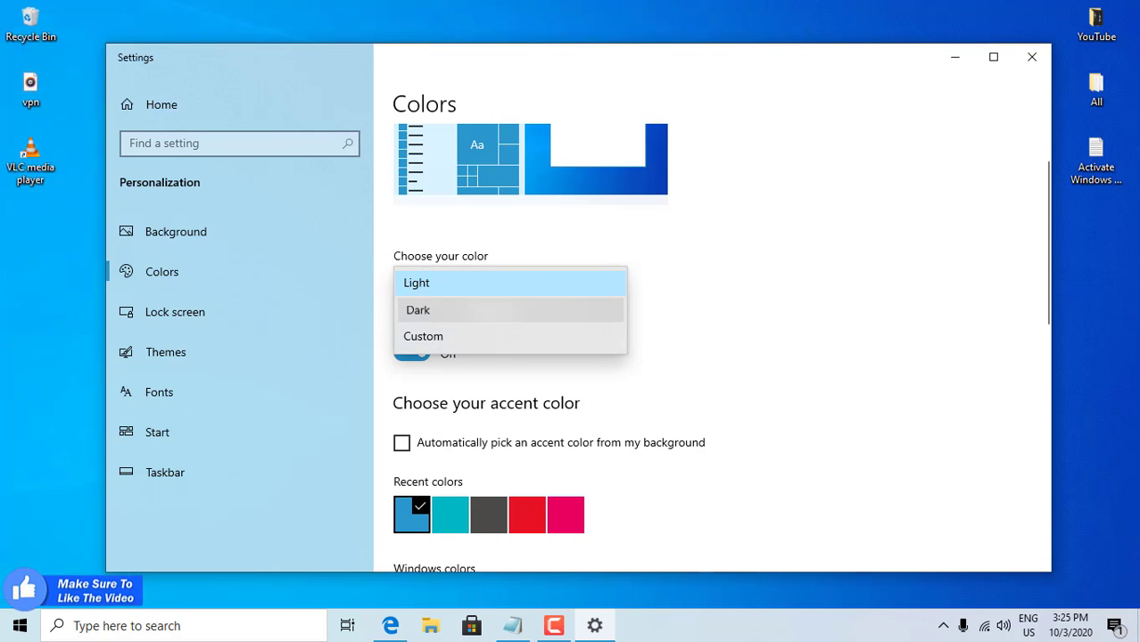
pyautogui.click(417, 310)
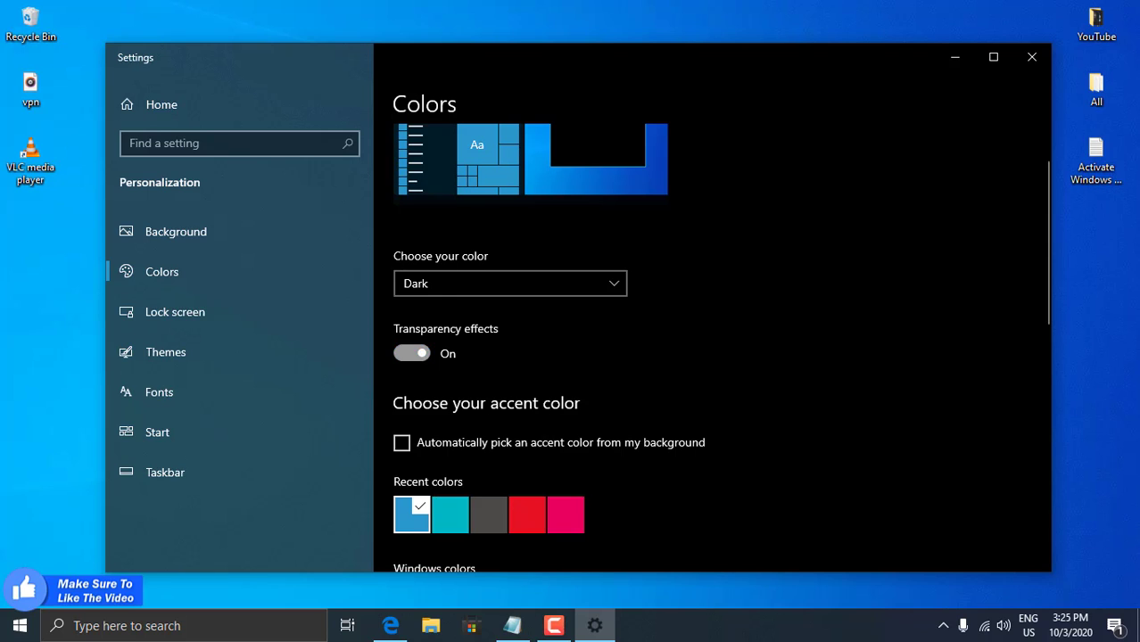
pyautogui.click(412, 353)
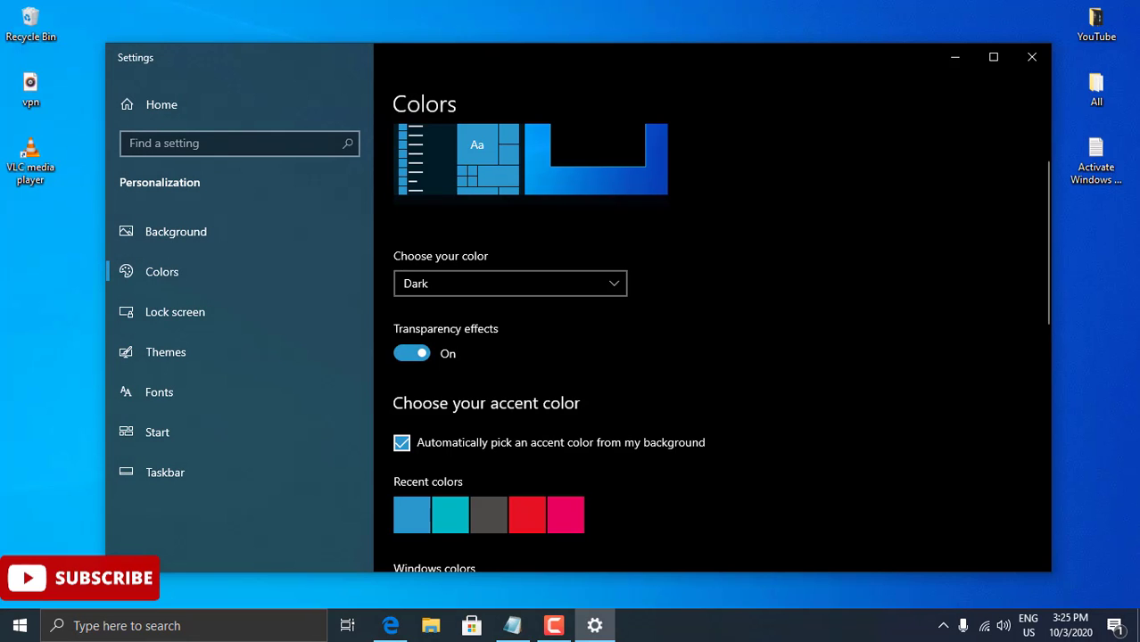
# In the Colors settings, show the accent color on Start, taskbar and action center, and on title bars and window borders
pyautogui.scroll(-1, 711, 348)
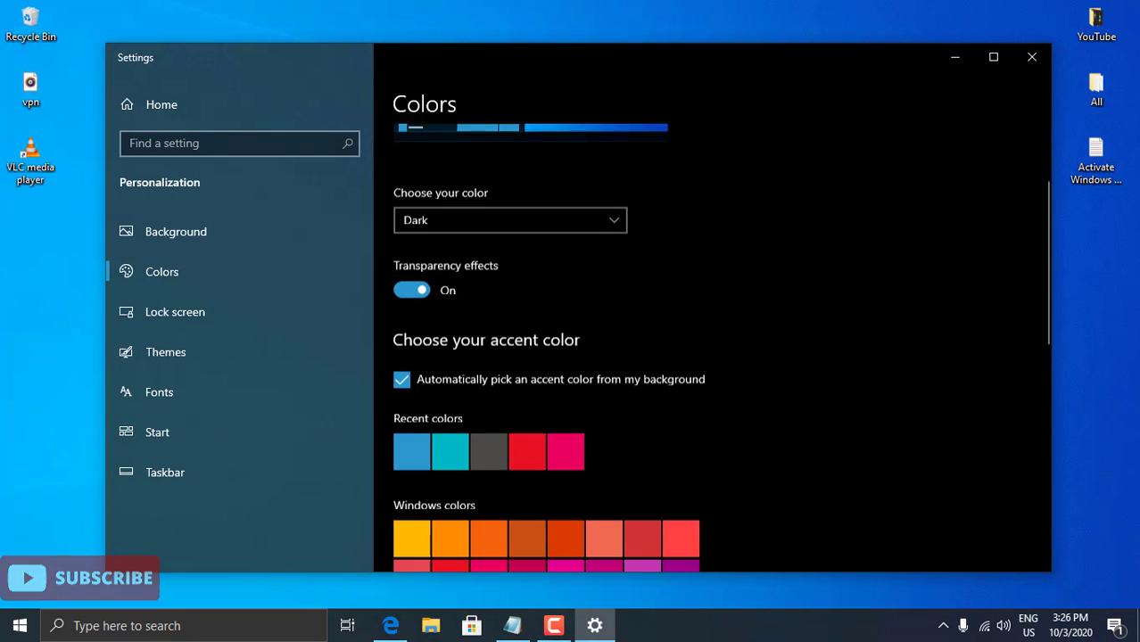
pyautogui.scroll(-6, 712, 348)
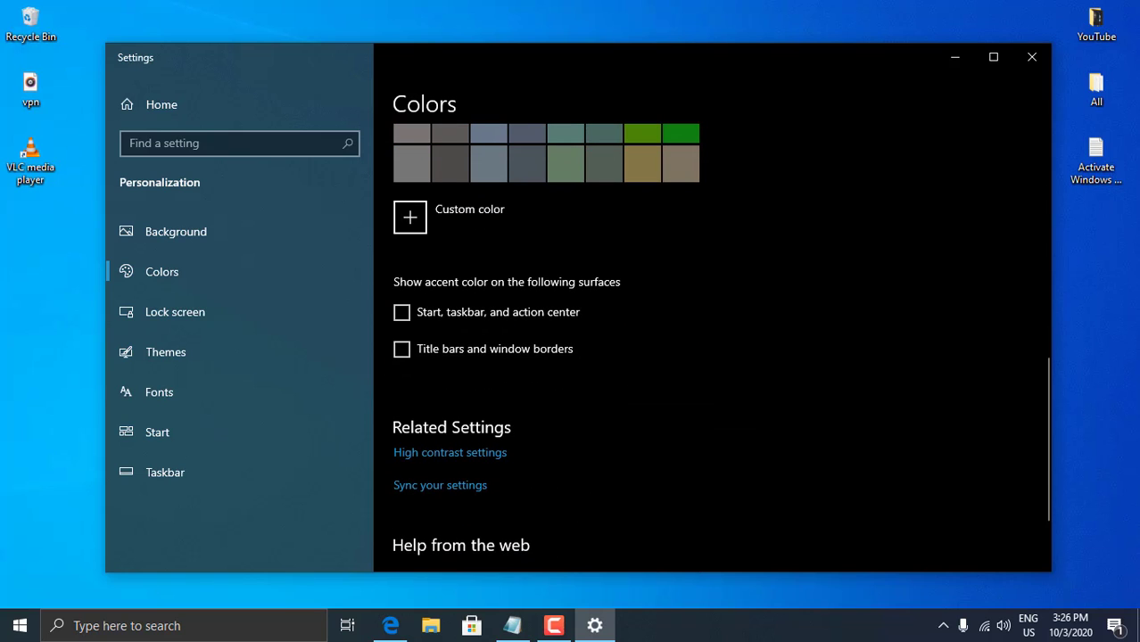
pyautogui.click(402, 312)
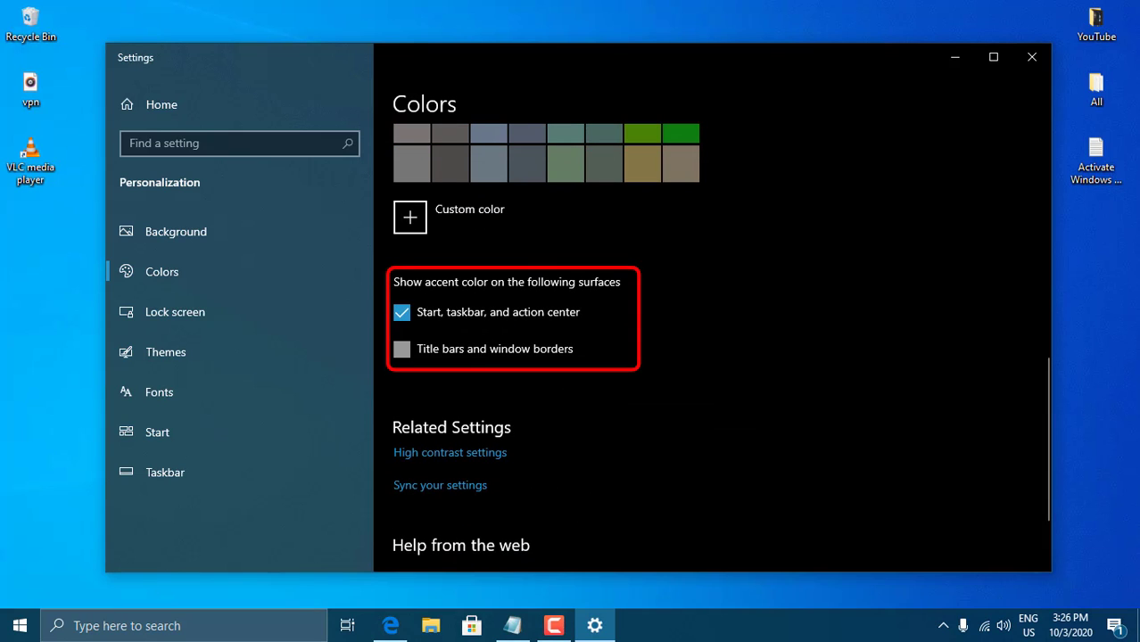
pyautogui.click(402, 349)
pyautogui.scroll(4, 546, 347)
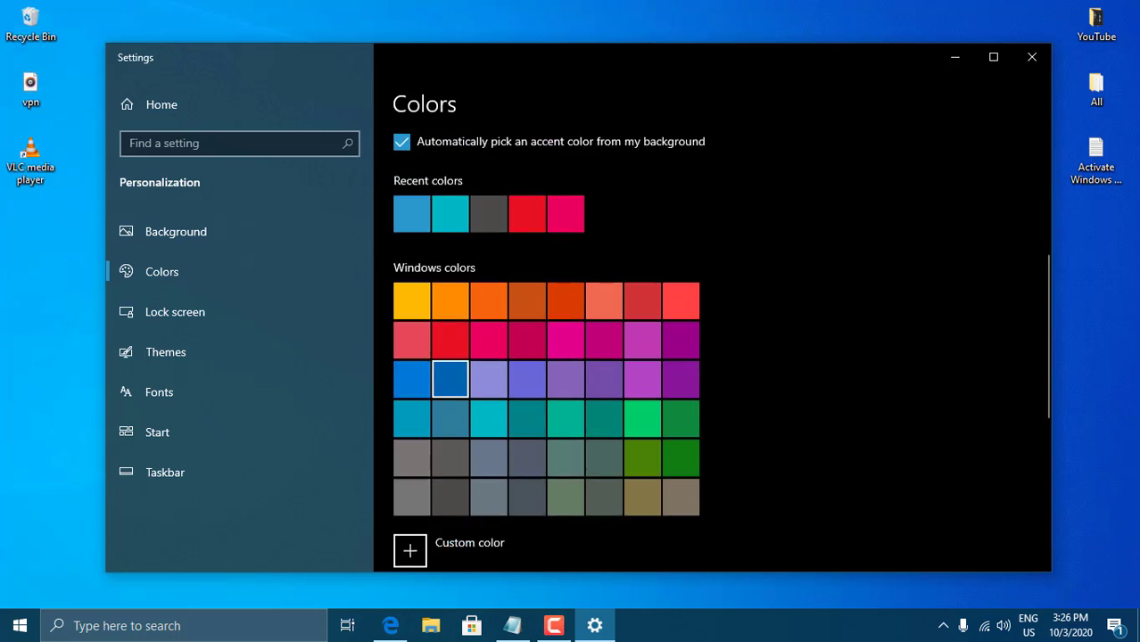
# From the Themes settings, open the desktop icon settings and apply the Computer, Recycle Bin and Control Panel icons to the desktop
pyautogui.click(165, 351)
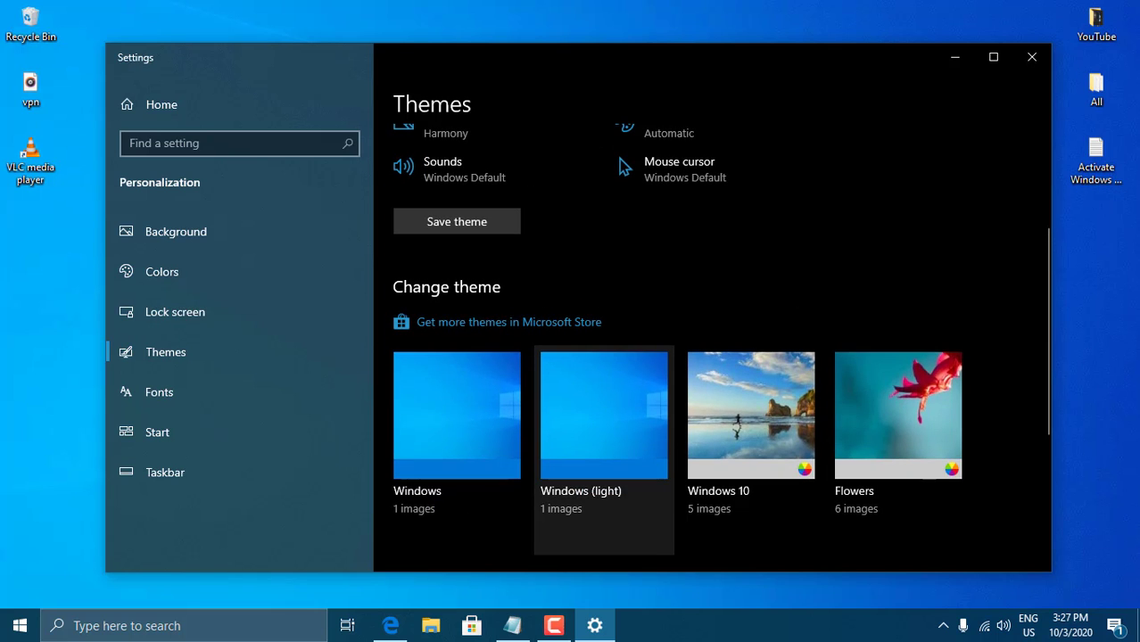
pyautogui.scroll(-3, 604, 450)
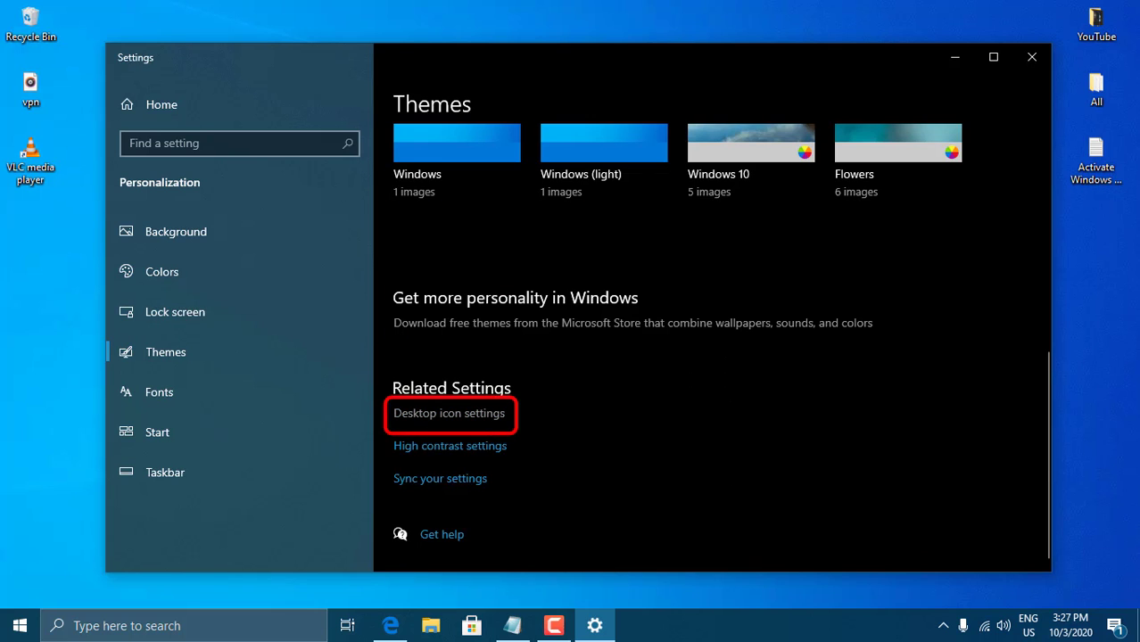
pyautogui.click(449, 413)
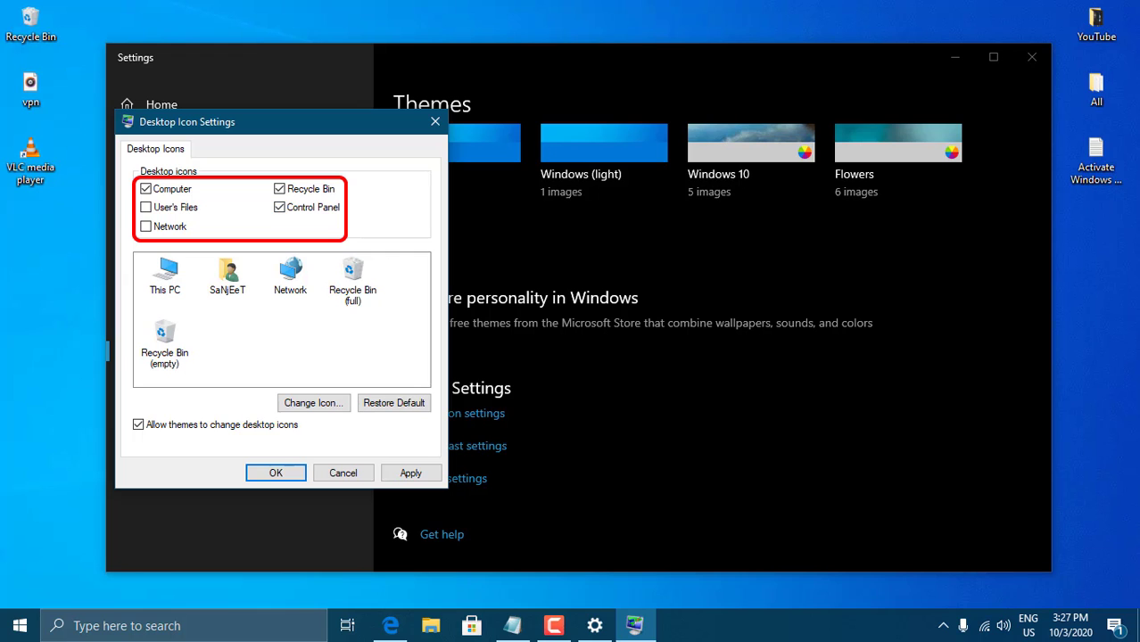
pyautogui.click(411, 473)
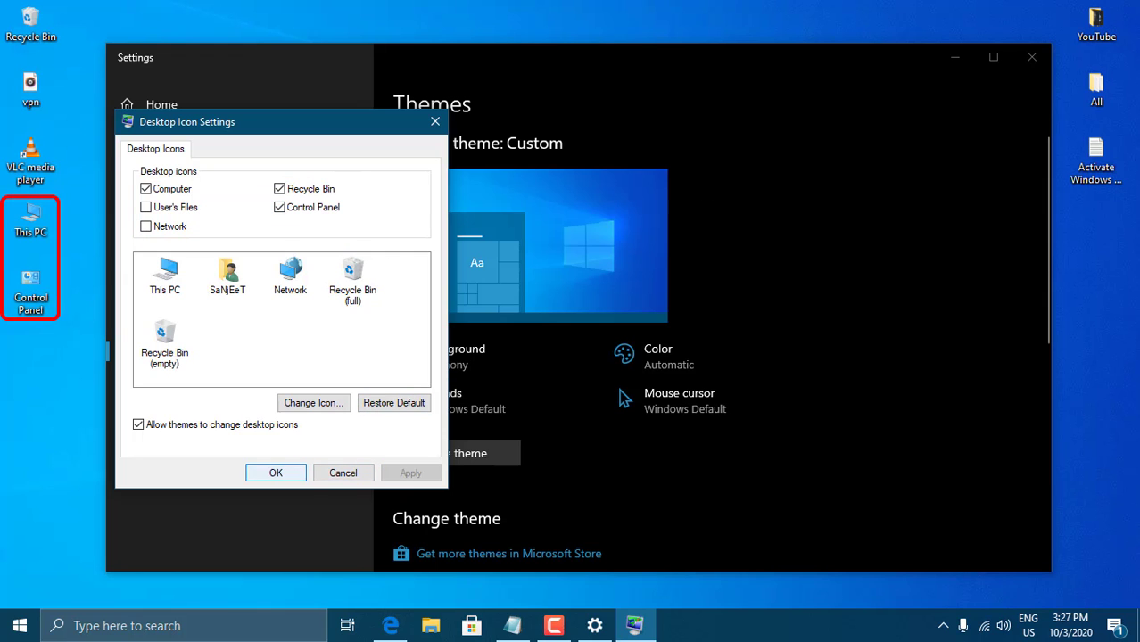
pyautogui.click(276, 473)
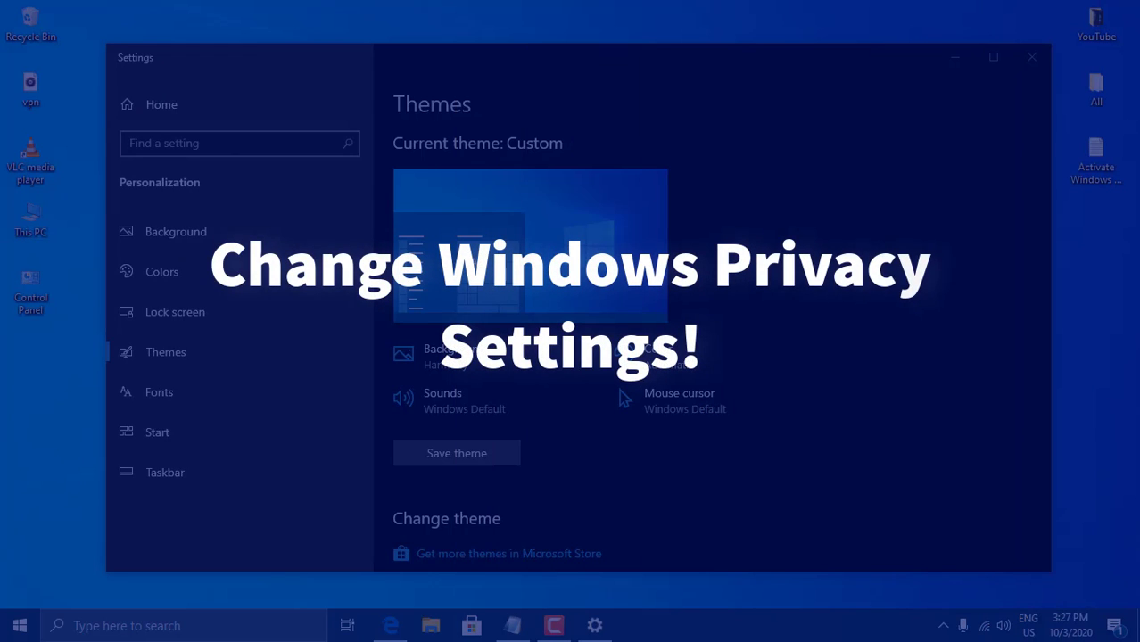
# In the General privacy settings, turn off advertising ID, language list access, app launch tracking and suggested content
pyautogui.press('super')
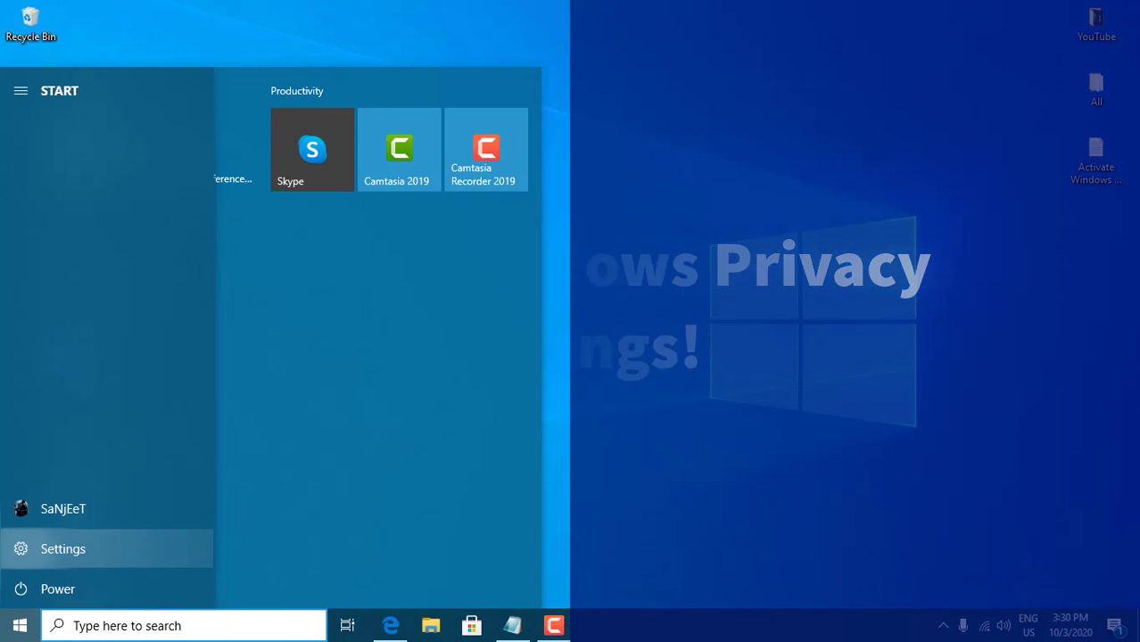
pyautogui.click(63, 549)
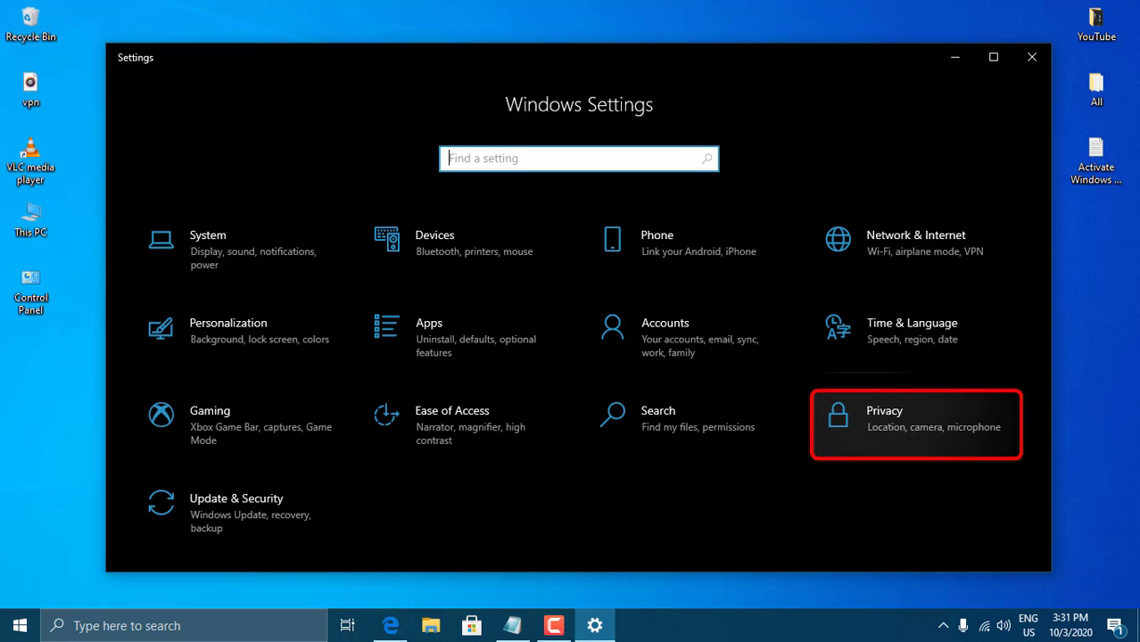
pyautogui.click(864, 416)
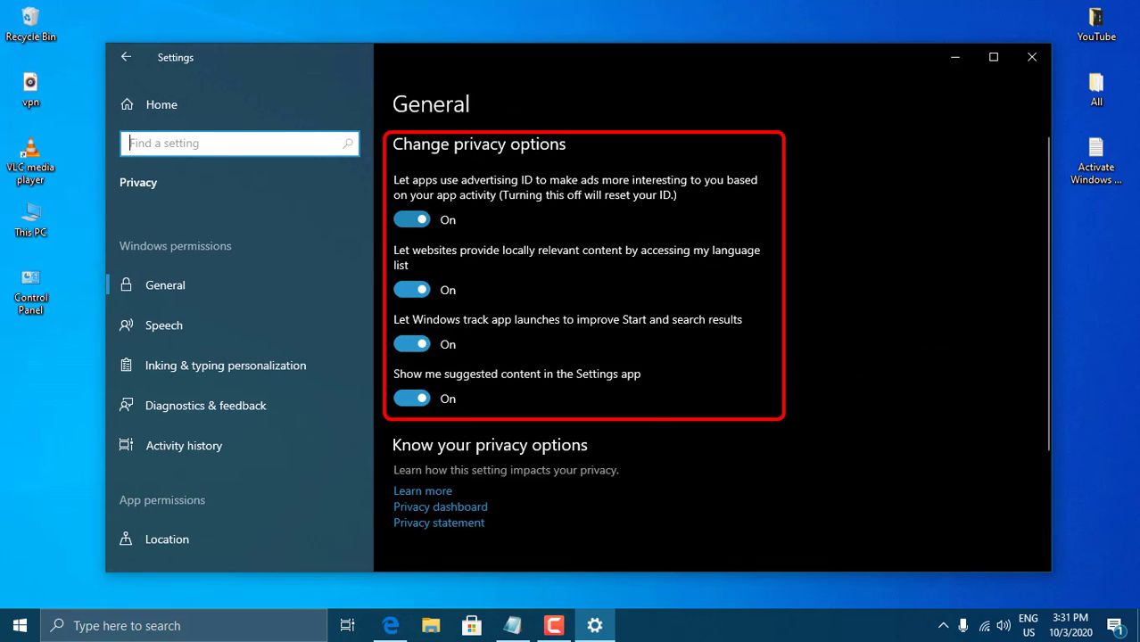
pyautogui.click(411, 220)
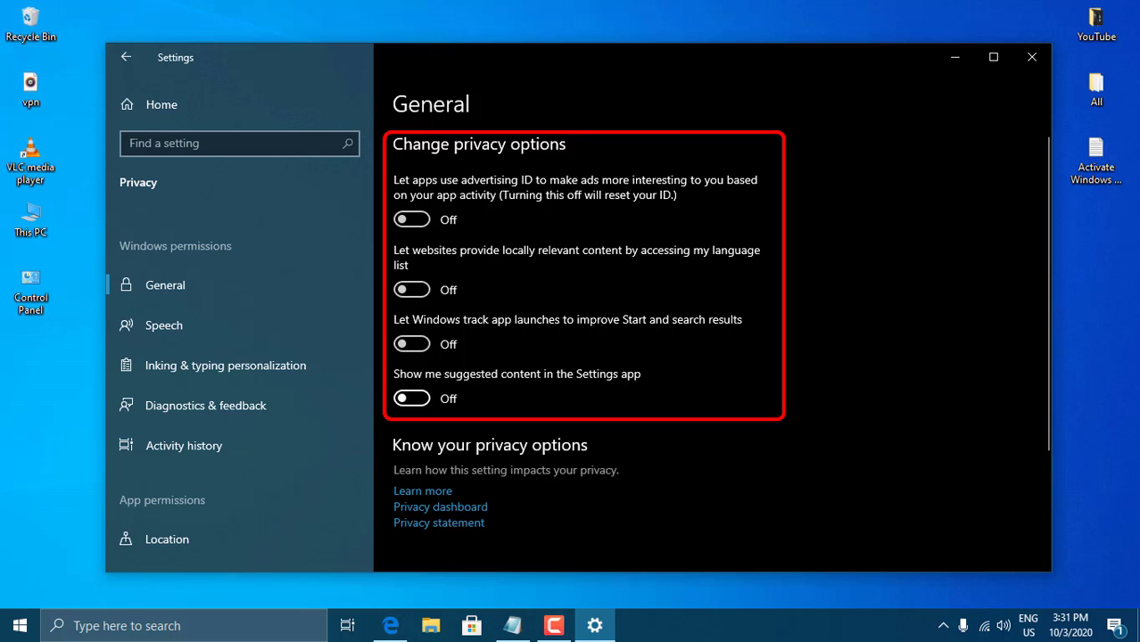
# In the Privacy settings, turn off online speech recognition and inking and typing personalization
pyautogui.click(210, 326)
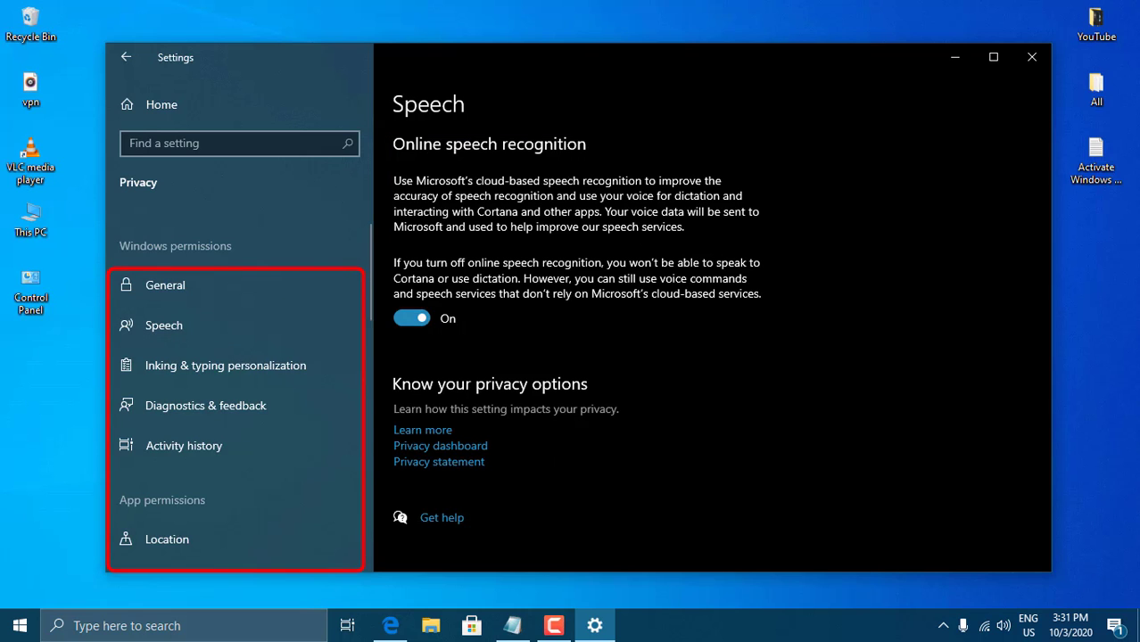
pyautogui.click(411, 318)
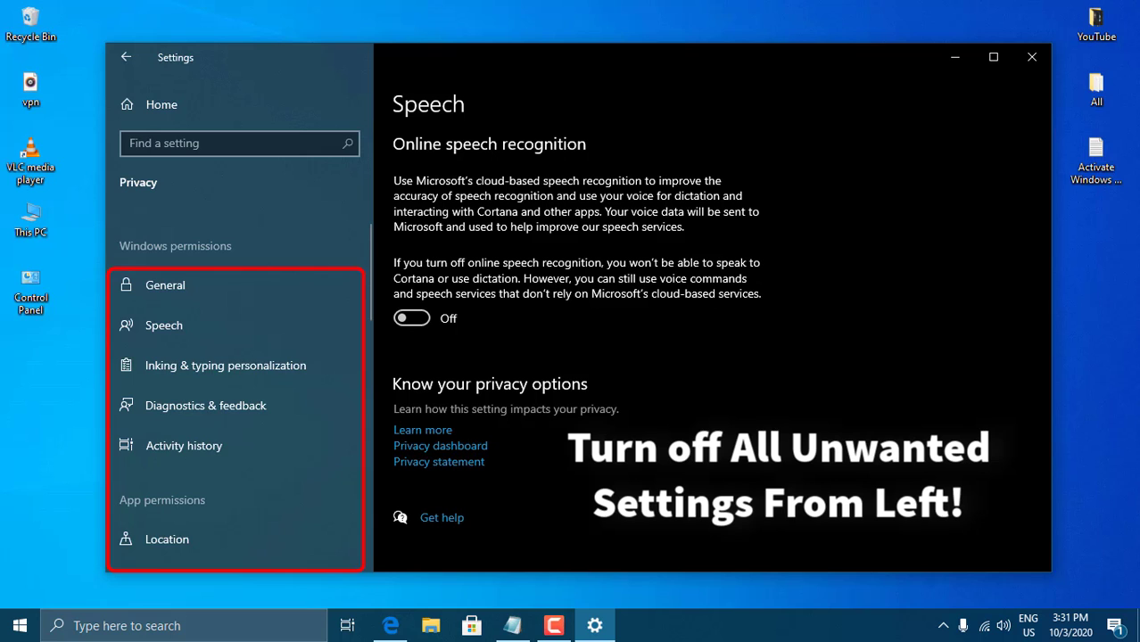
pyautogui.click(261, 365)
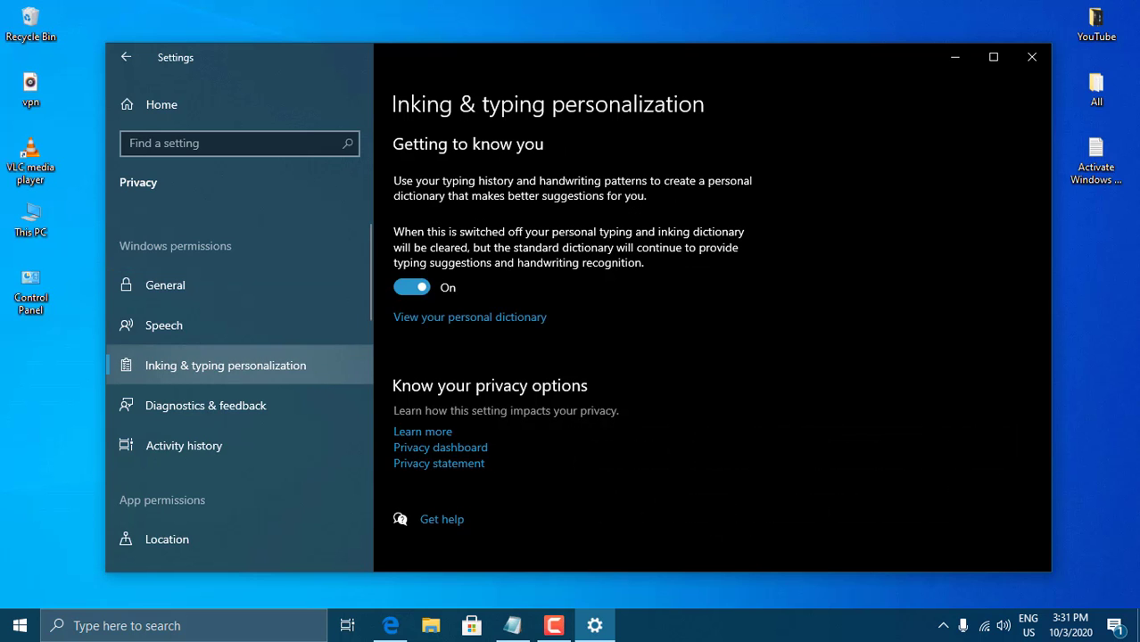
pyautogui.click(411, 286)
# Review the Activity history, Location and Camera privacy pages, including which apps may access the location and camera
pyautogui.click(184, 445)
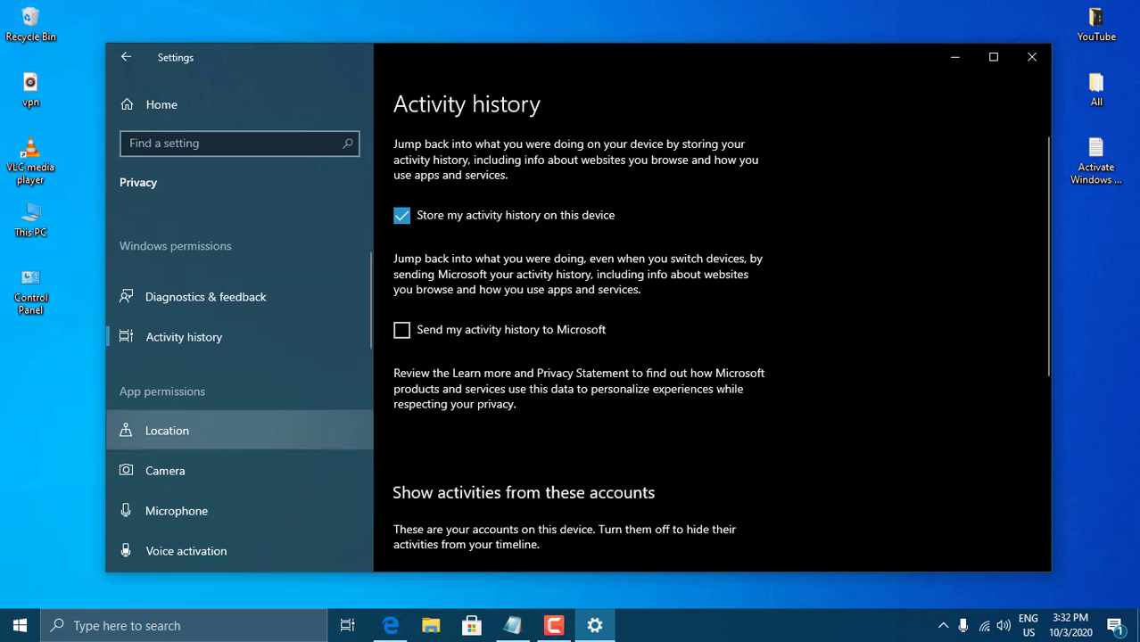
pyautogui.click(166, 430)
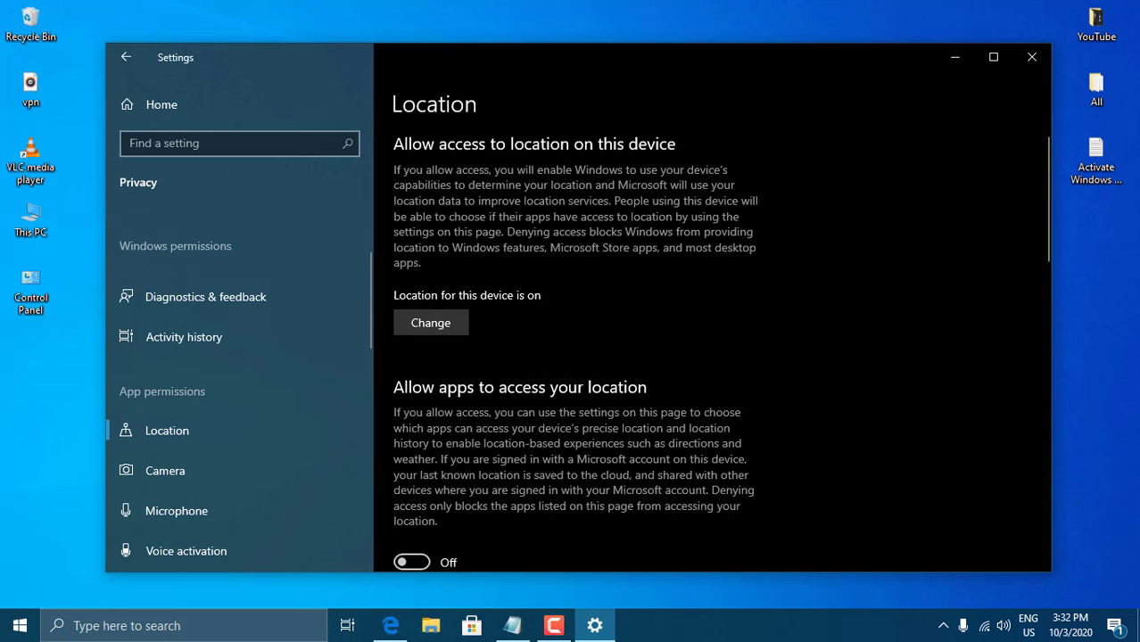
pyautogui.scroll(-3, 712, 348)
pyautogui.scroll(-5, 576, 348)
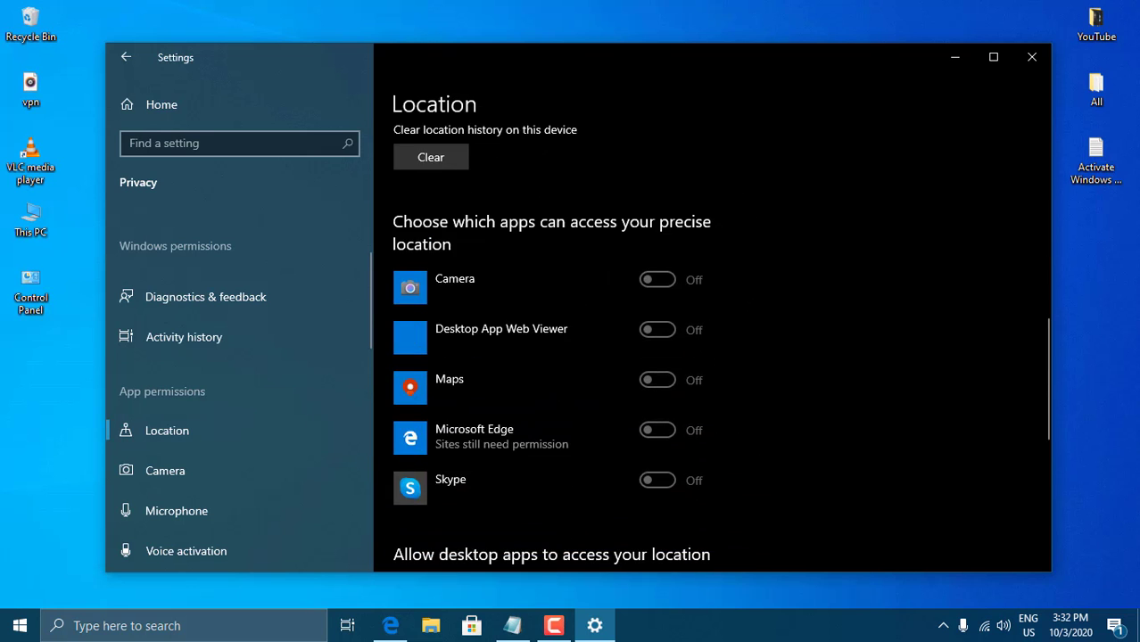
pyautogui.scroll(-4, 711, 348)
pyautogui.scroll(-3, 223, 383)
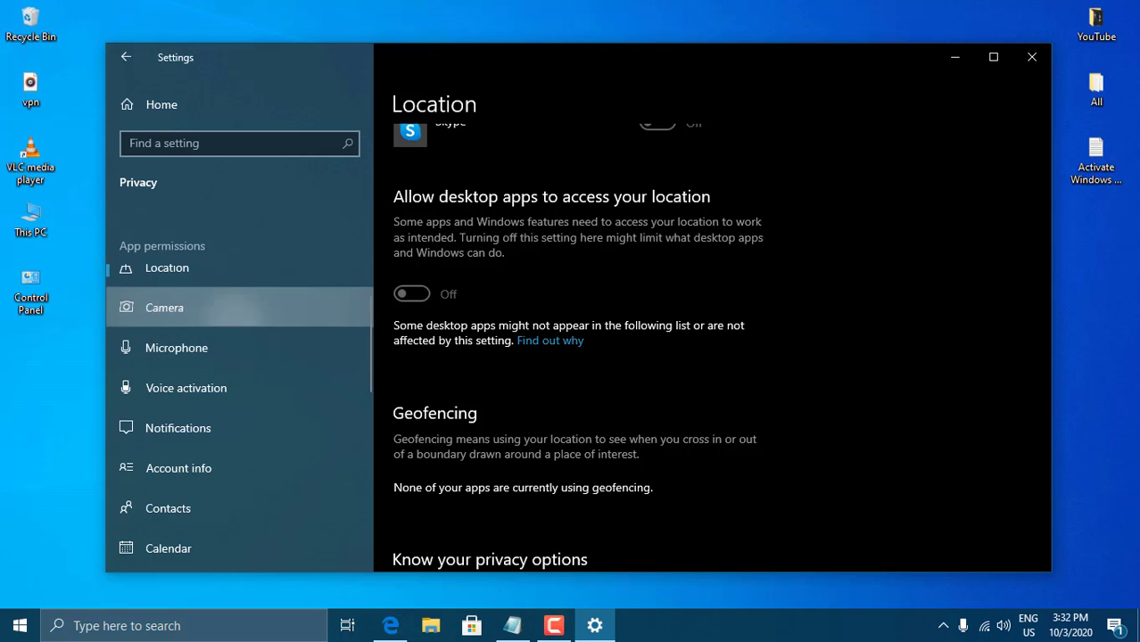
pyautogui.click(165, 306)
pyautogui.scroll(-6, 712, 348)
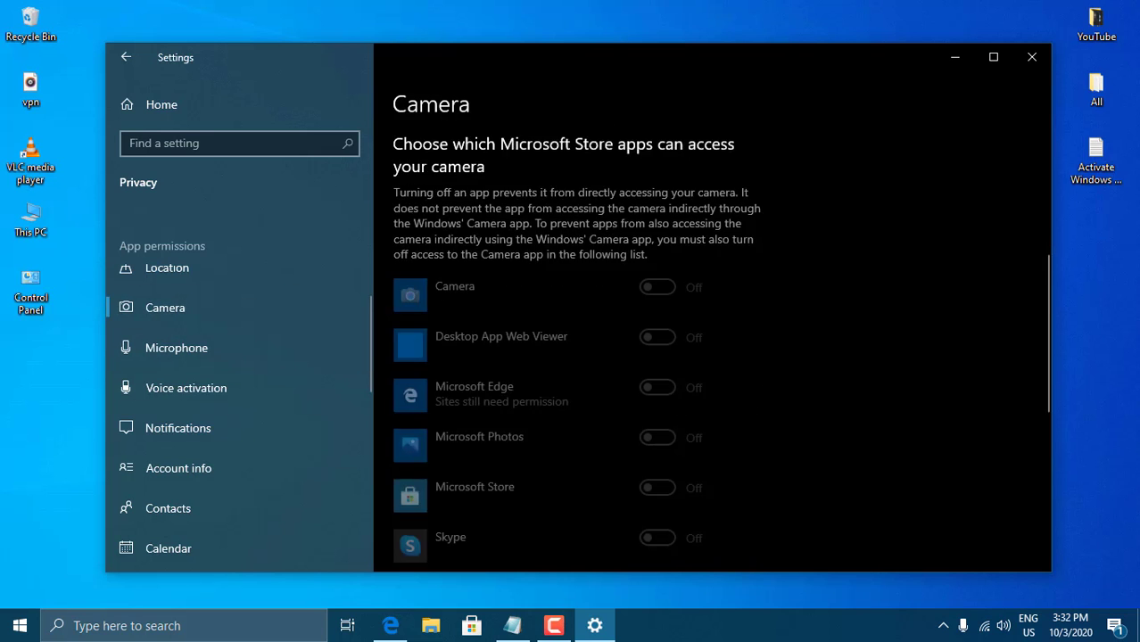
pyautogui.scroll(2, 712, 348)
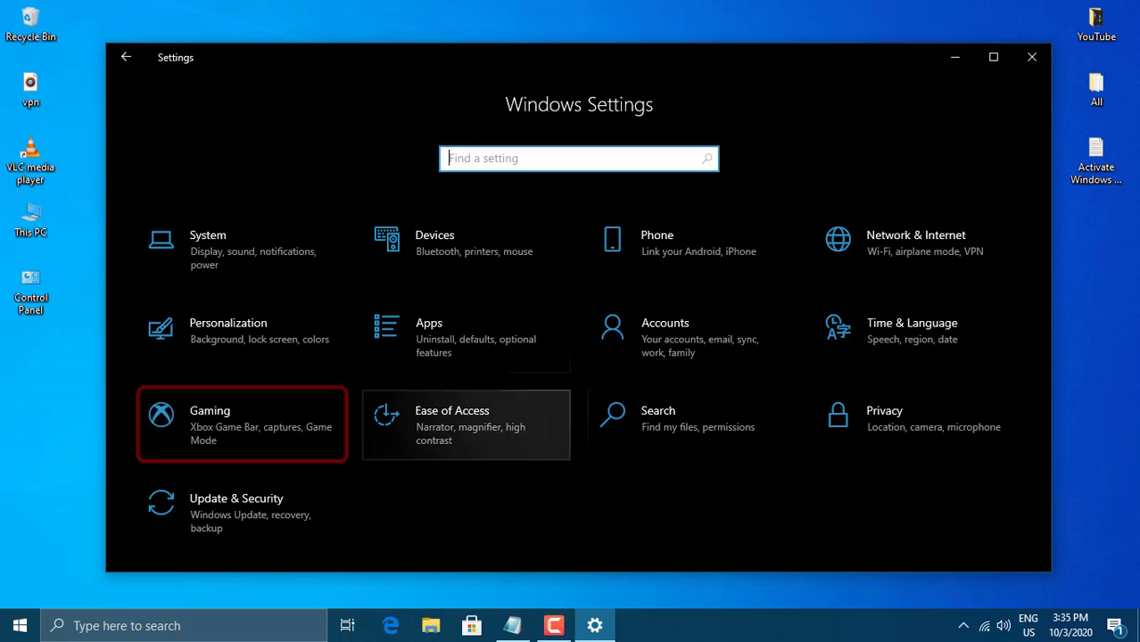
# In the Gaming settings, turn off Xbox Game Bar and check the Captures and Game Mode pages
pyautogui.click(234, 424)
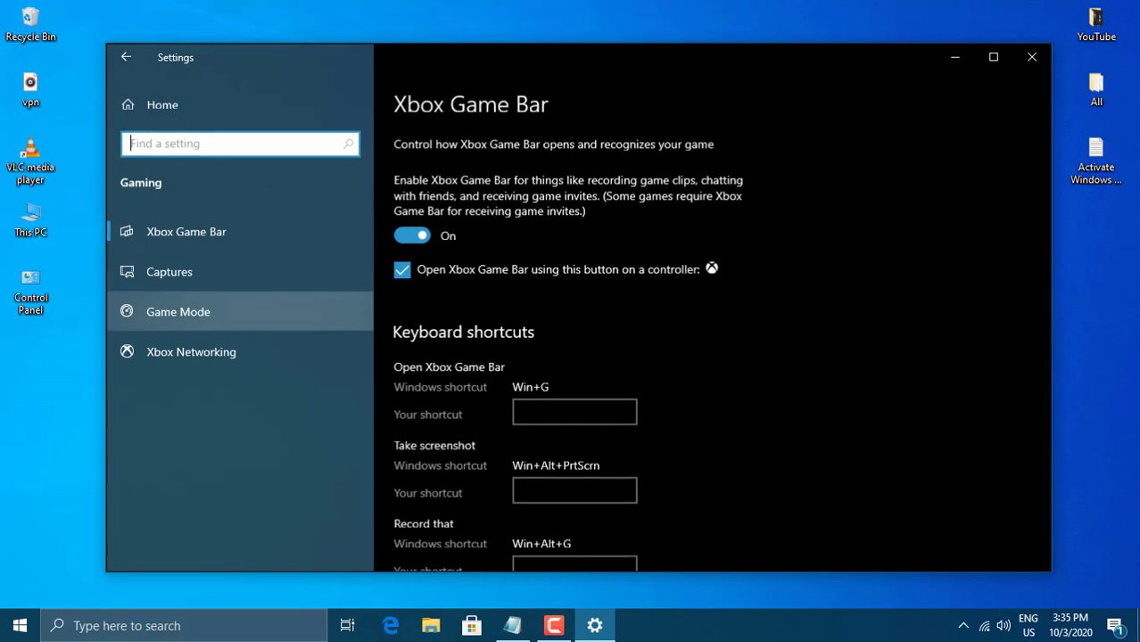
pyautogui.click(411, 234)
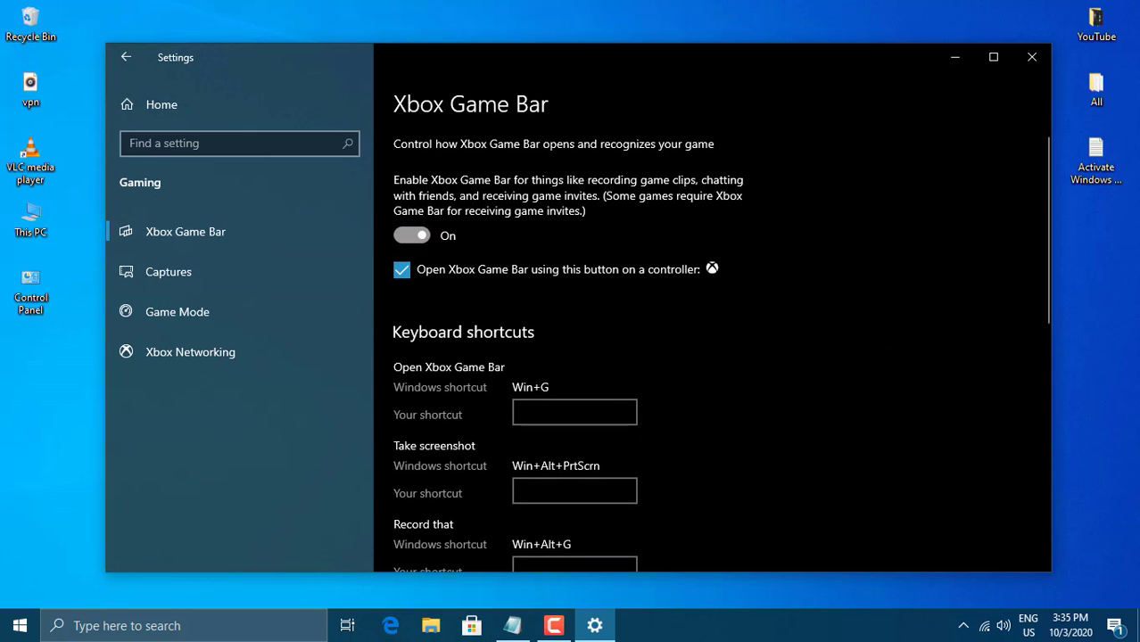
pyautogui.scroll(-5, 711, 348)
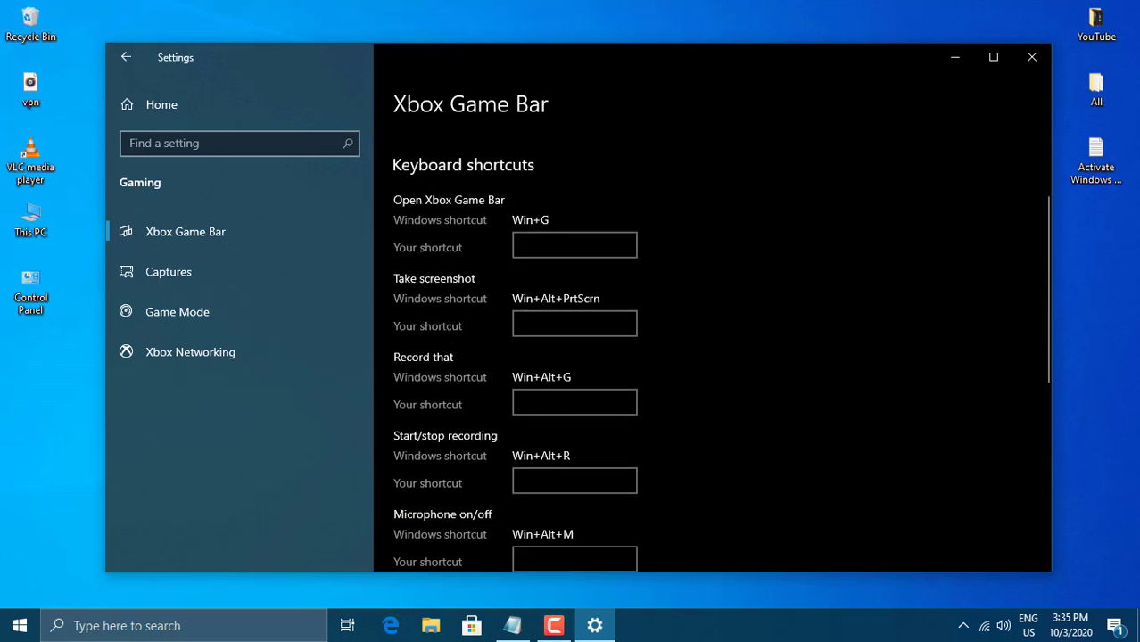
pyautogui.click(355, 272)
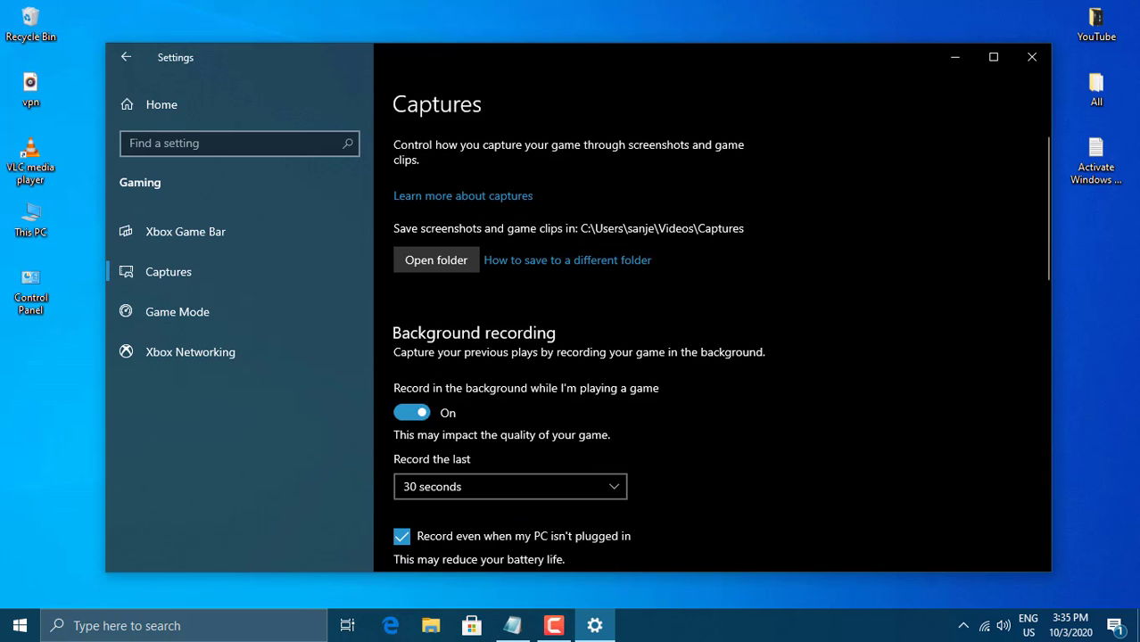
pyautogui.click(177, 311)
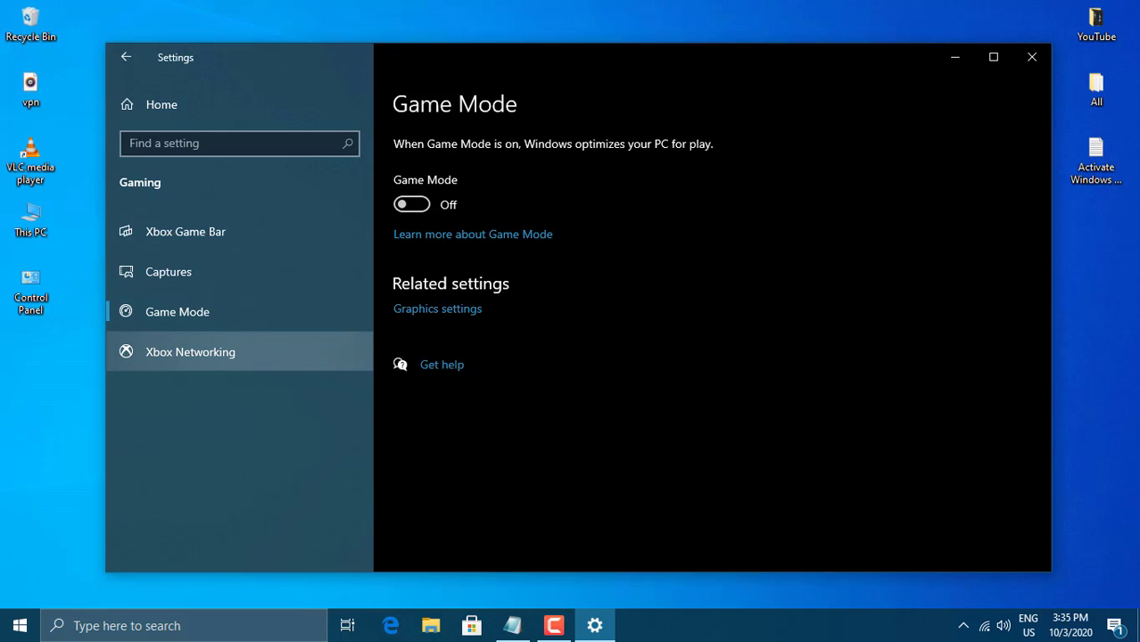
pyautogui.click(186, 231)
# Open the Windows Update page under Update & Security and review the available updates and update options
pyautogui.click(162, 104)
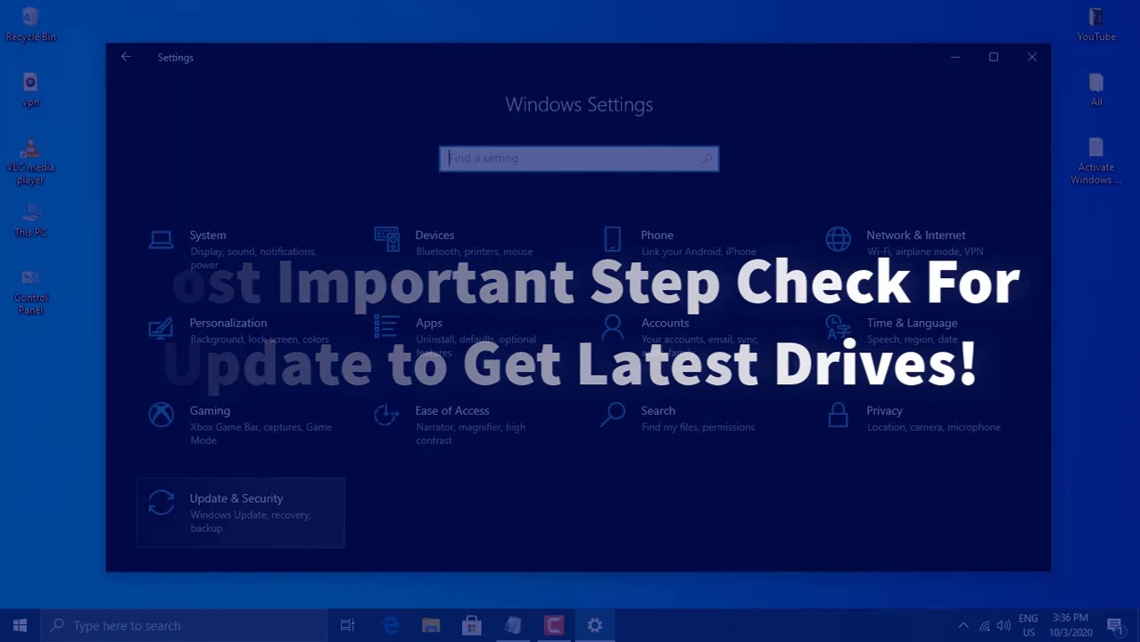
pyautogui.click(236, 508)
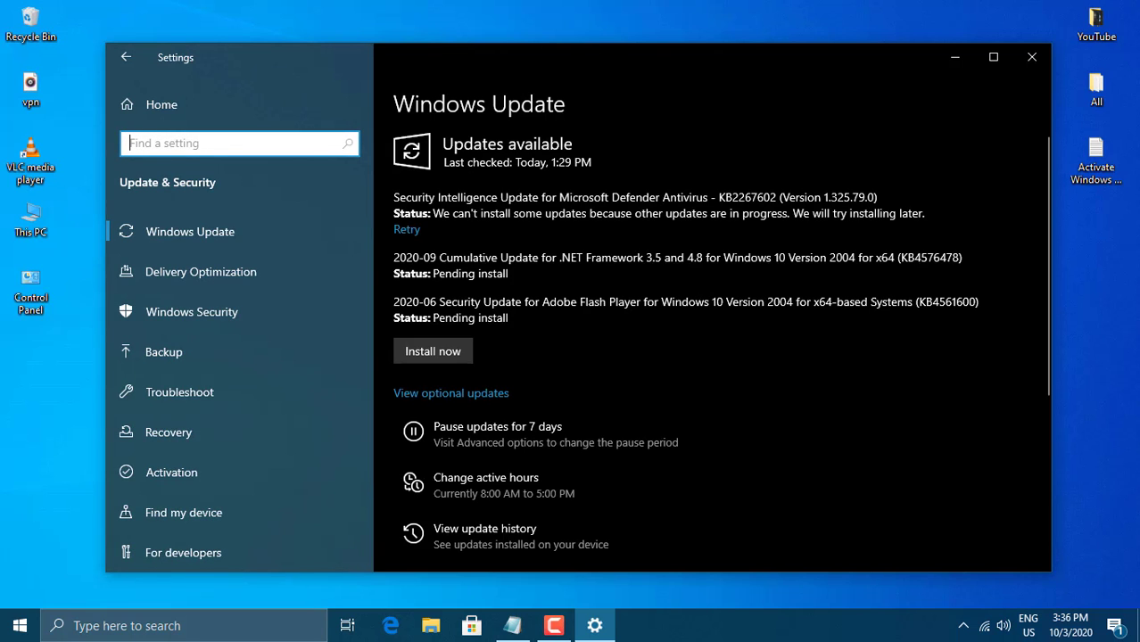
pyautogui.scroll(-3, 535, 304)
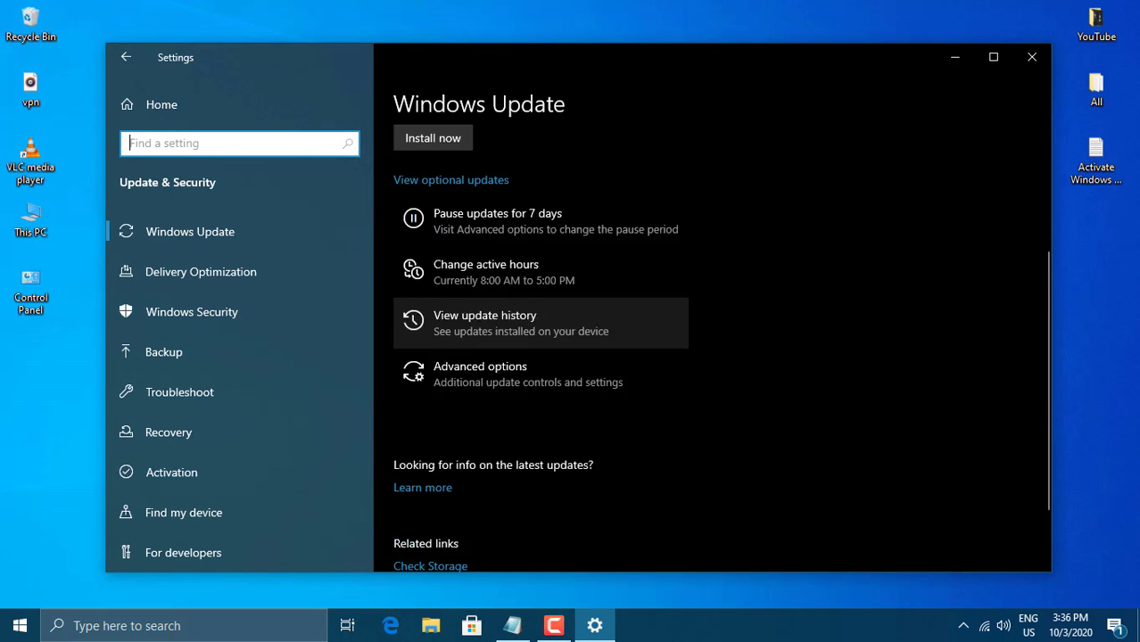
pyautogui.scroll(1, 535, 276)
pyautogui.scroll(2, 535, 277)
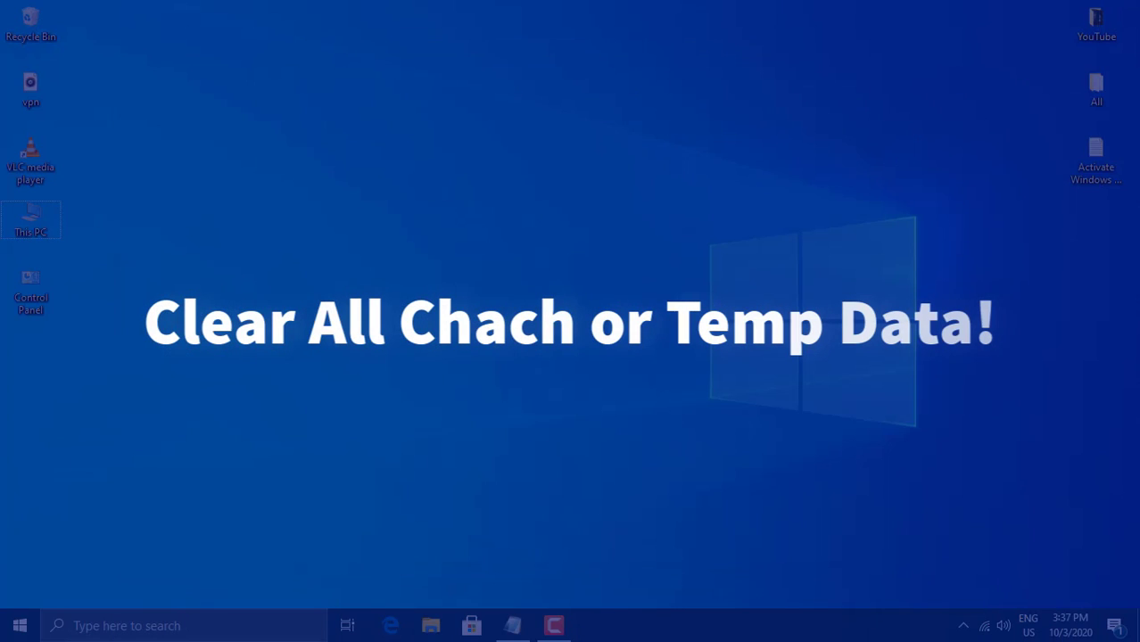
# Open the Windows Temp folder through Run and permanently delete all its contents, skipping items in use, and close the folder
pyautogui.press('super+r')
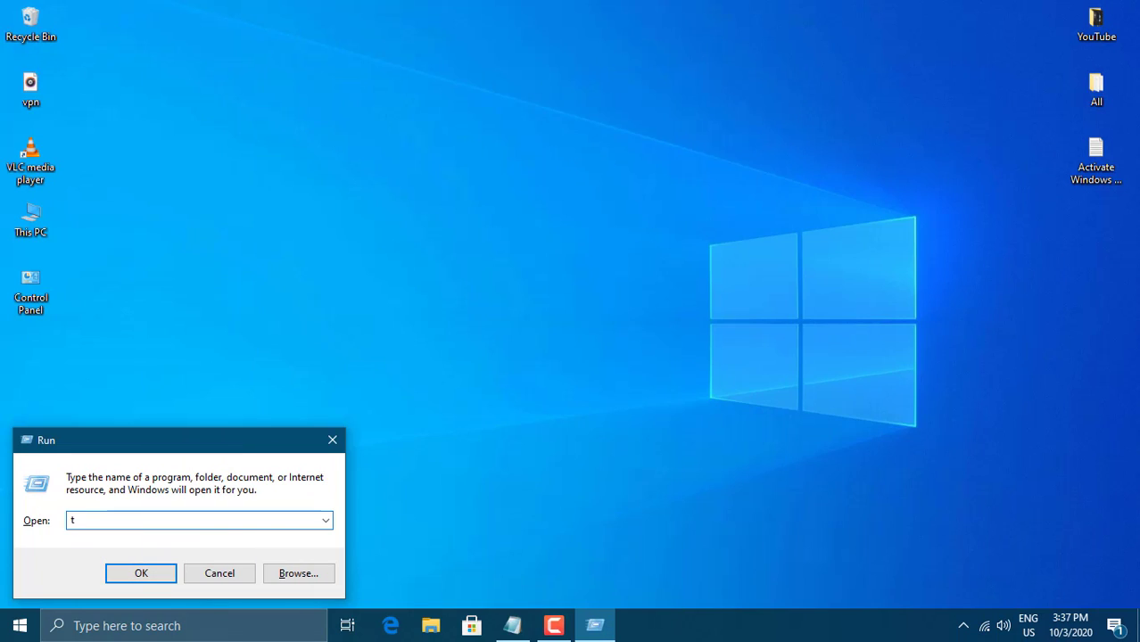
pyautogui.press('Return')
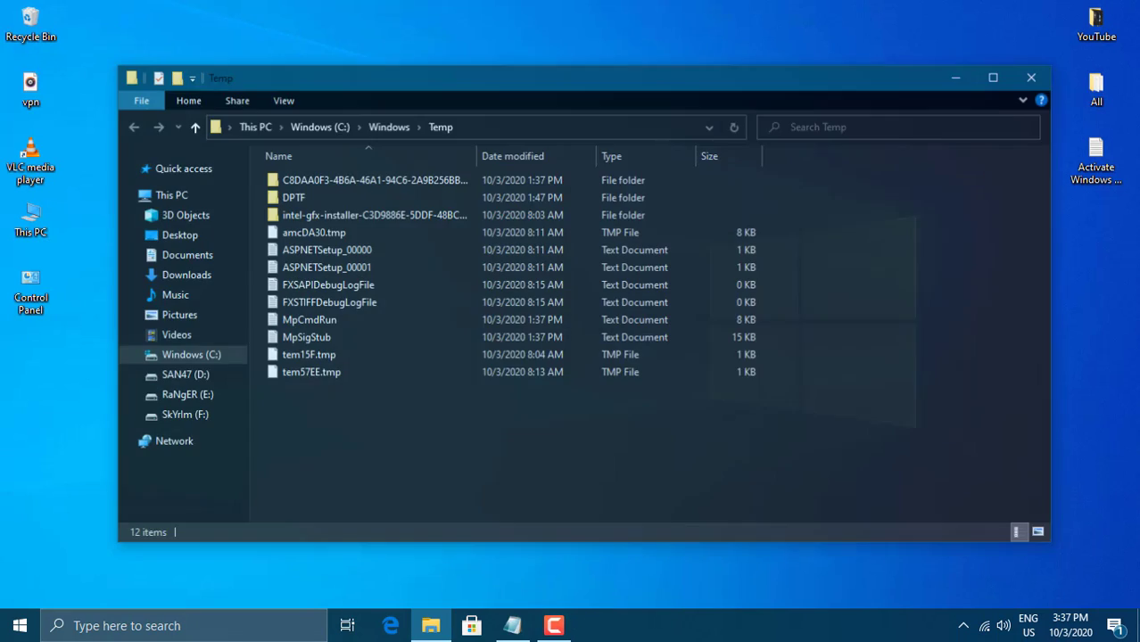
pyautogui.hotkey('ctrl', 'a')
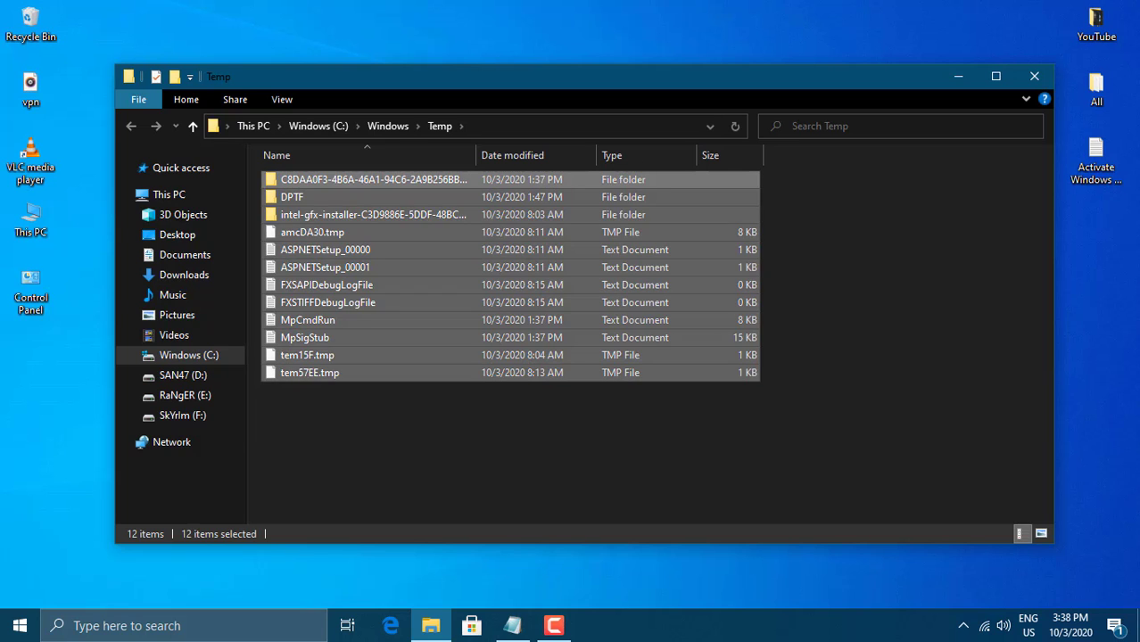
pyautogui.hotkey('shift', 'Delete')
pyautogui.press('Return')
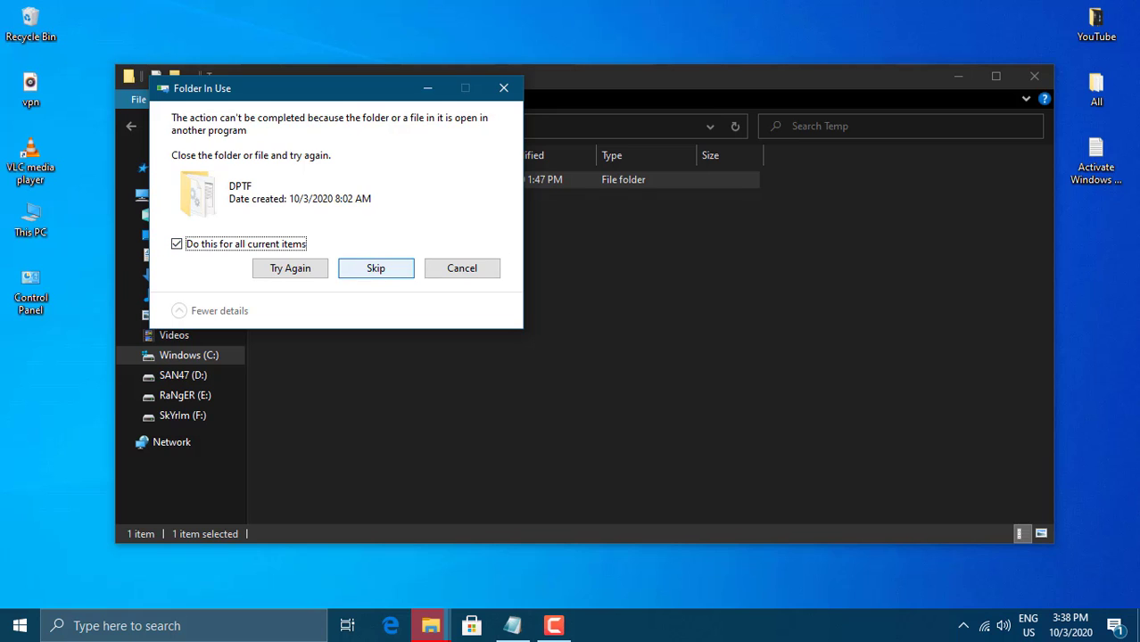
pyautogui.press('Return')
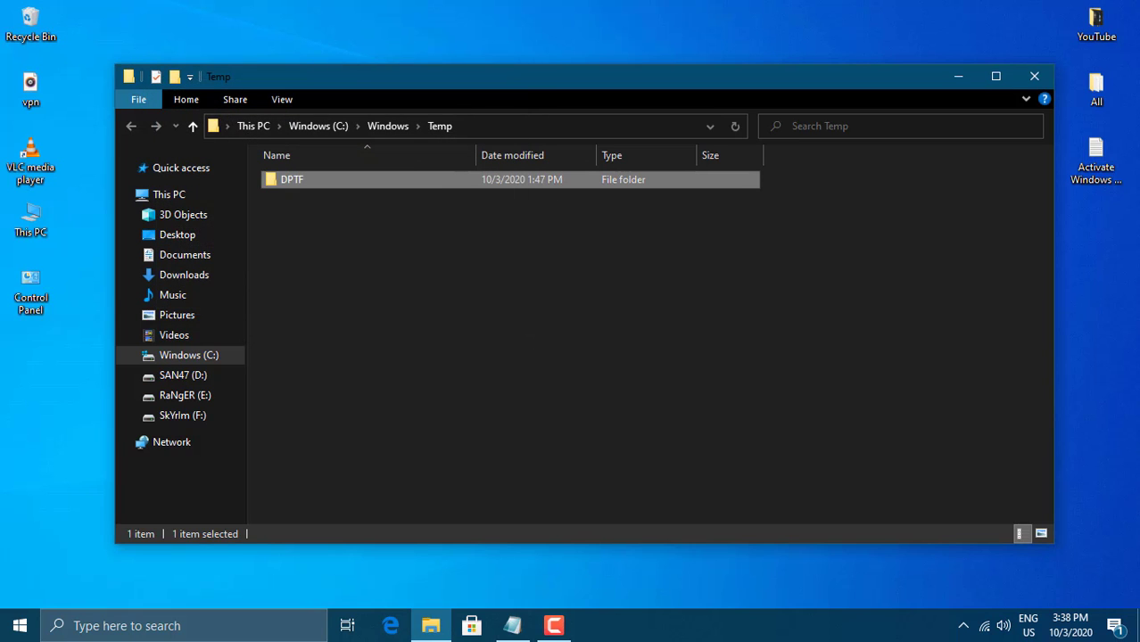
pyautogui.click(1034, 75)
# Open the user's temporary folder with the Run command %temp% and permanently delete everything in it, skipping all files in use
pyautogui.press('super+r')
pyautogui.write('%')
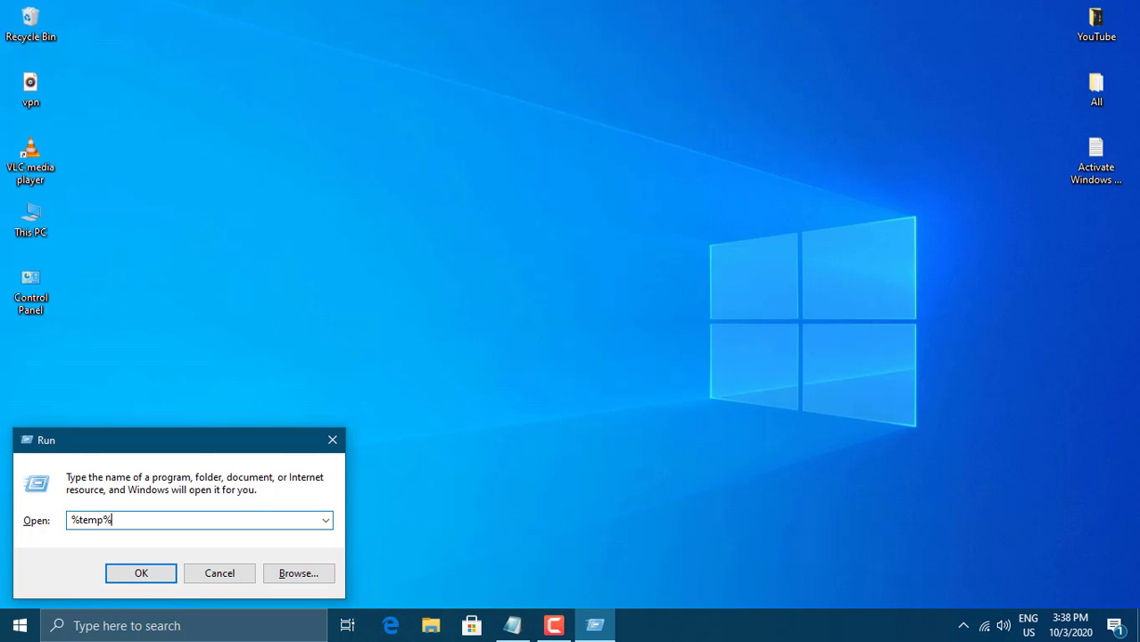
pyautogui.write('temp%')
pyautogui.press('Return')
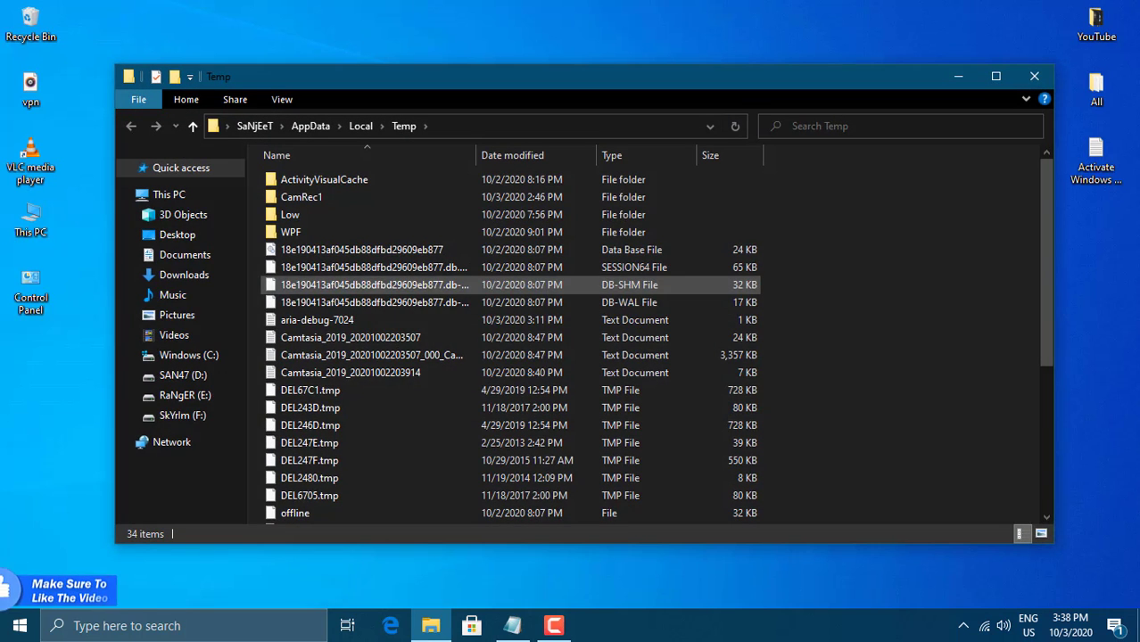
pyautogui.hotkey('ctrl', 'a')
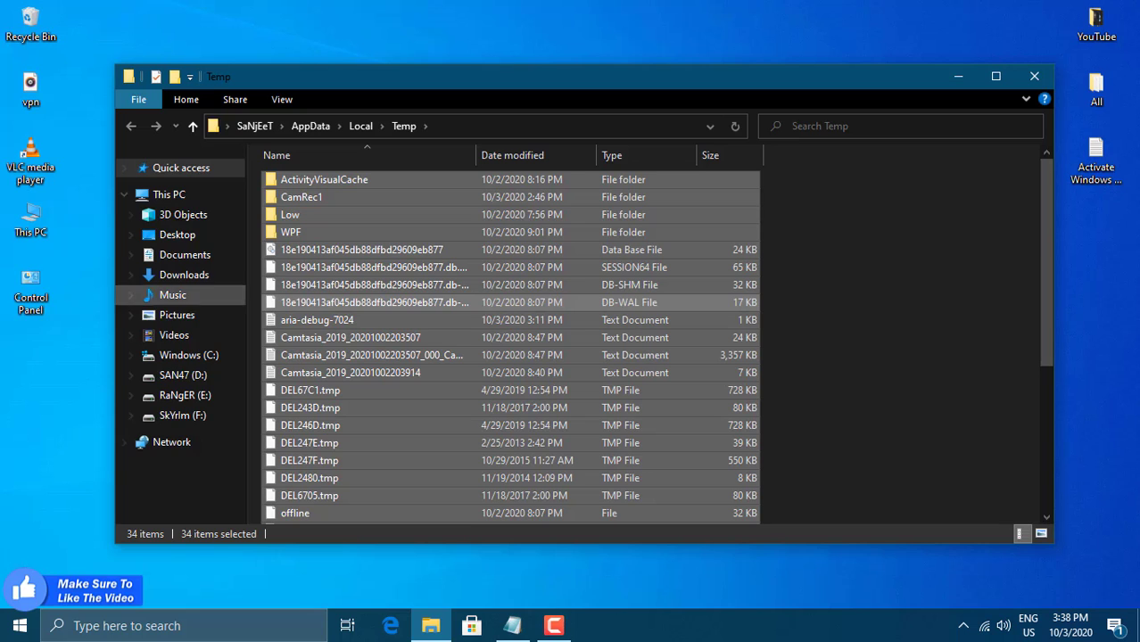
pyautogui.hotkey('shift', 'Delete')
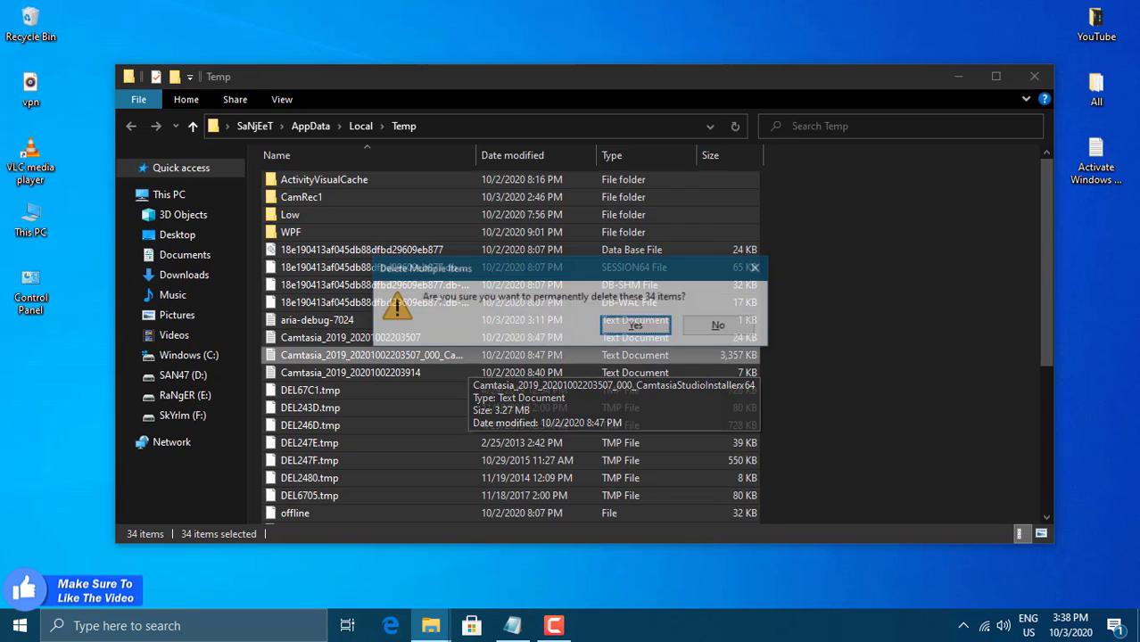
pyautogui.press('Return')
pyautogui.click(412, 231)
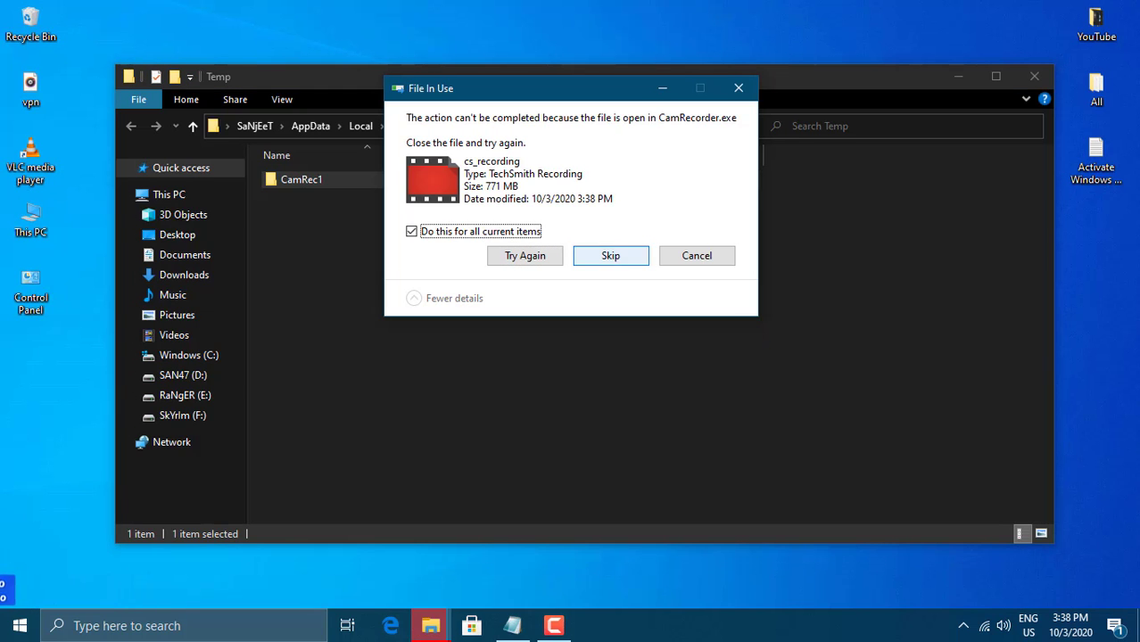
pyautogui.click(610, 256)
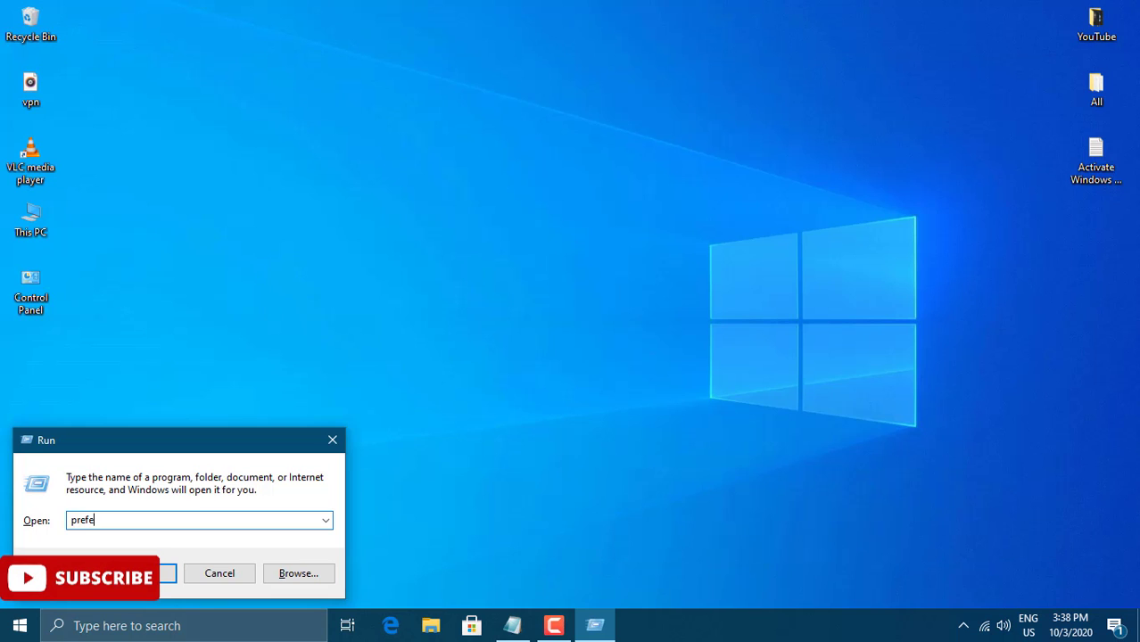
# Open the Windows Prefetch folder through Run and delete all items in it
pyautogui.press('Return')
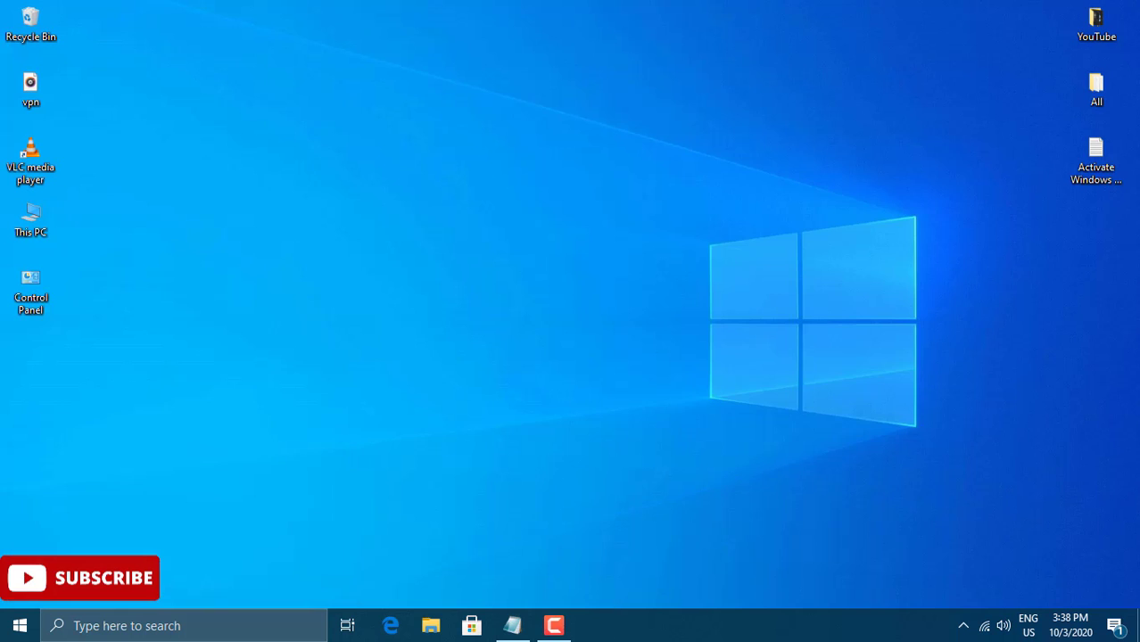
pyautogui.hotkey('ctrl', 'a')
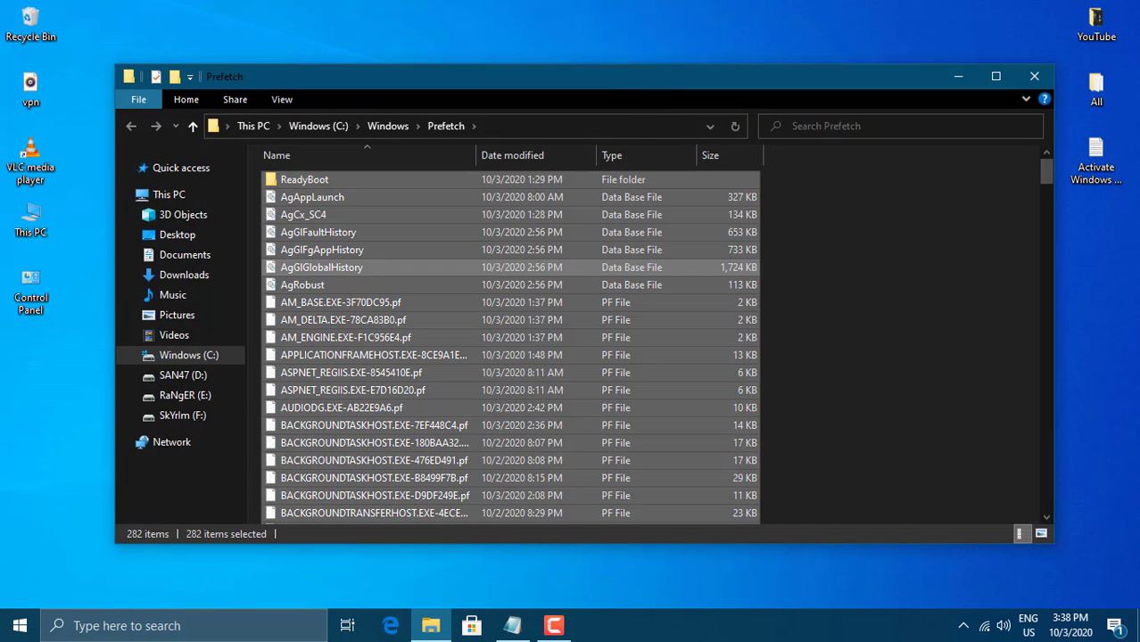
pyautogui.rightClick(540, 268)
pyautogui.click(584, 480)
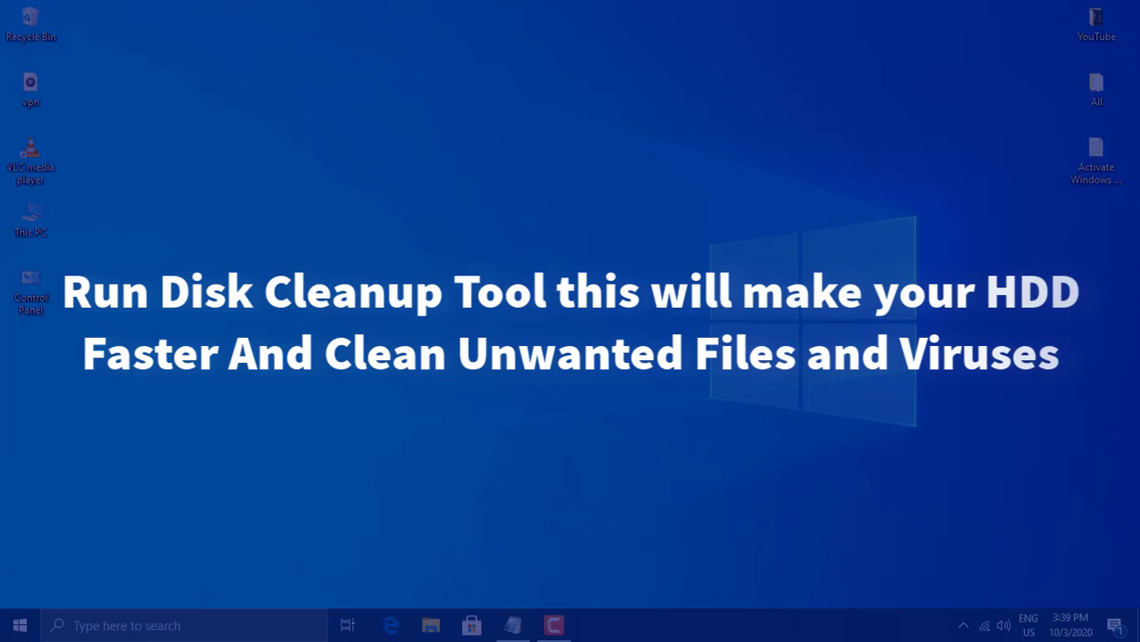
# Open the properties of the Windows (C:) drive from This PC and start Disk Cleanup for it
pyautogui.doubleClick(30, 220)
pyautogui.click(357, 357)
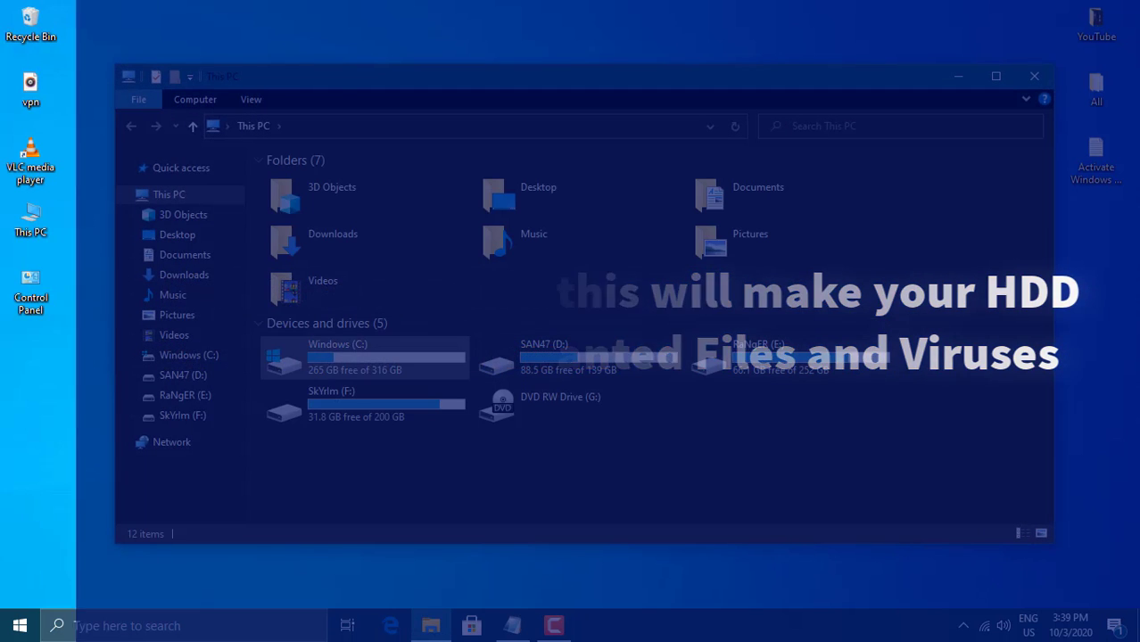
pyautogui.rightClick(369, 357)
pyautogui.click(411, 348)
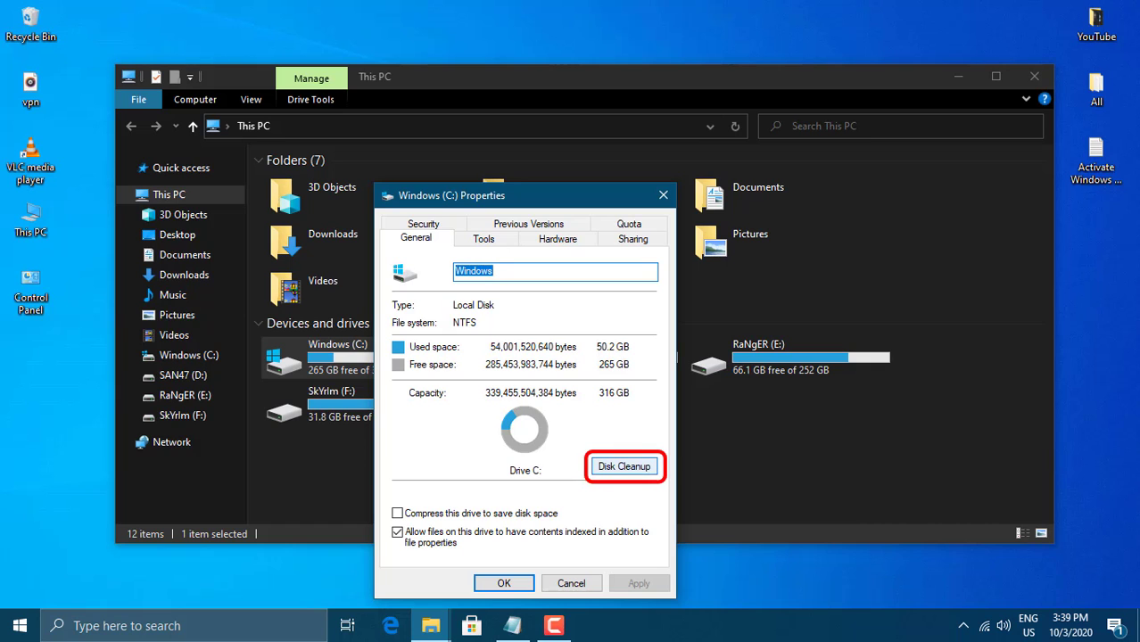
pyautogui.click(623, 467)
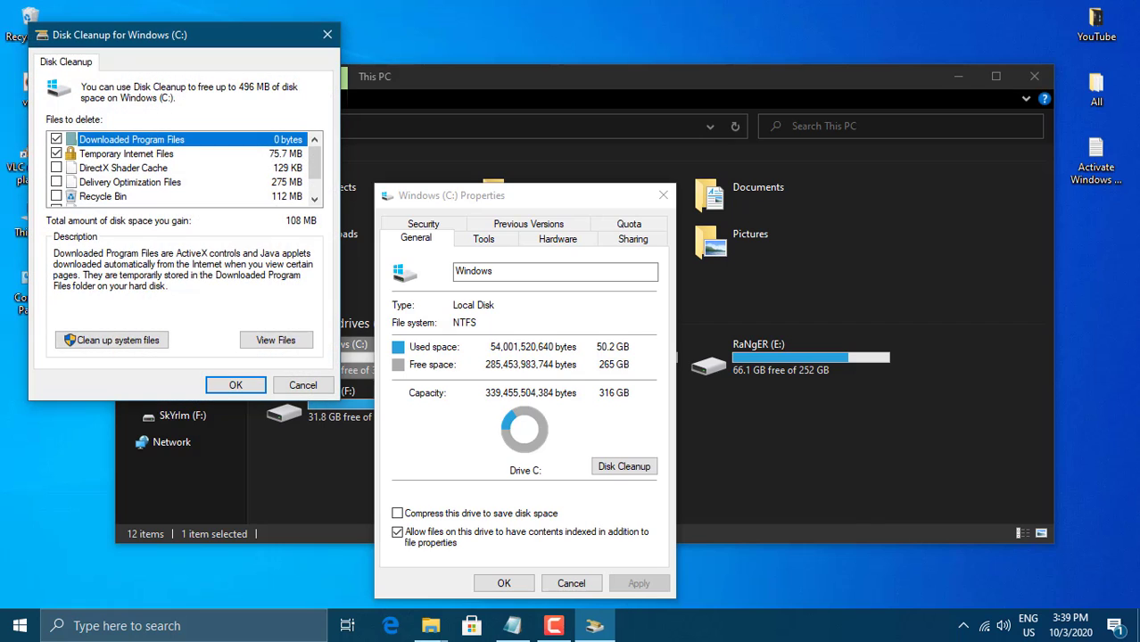
# Select every file category in Disk Cleanup, including Delivery Optimization Files, Recycle Bin and Thumbnails, and permanently delete those files
pyautogui.moveTo(184, 35); pyautogui.dragTo(481, 104)
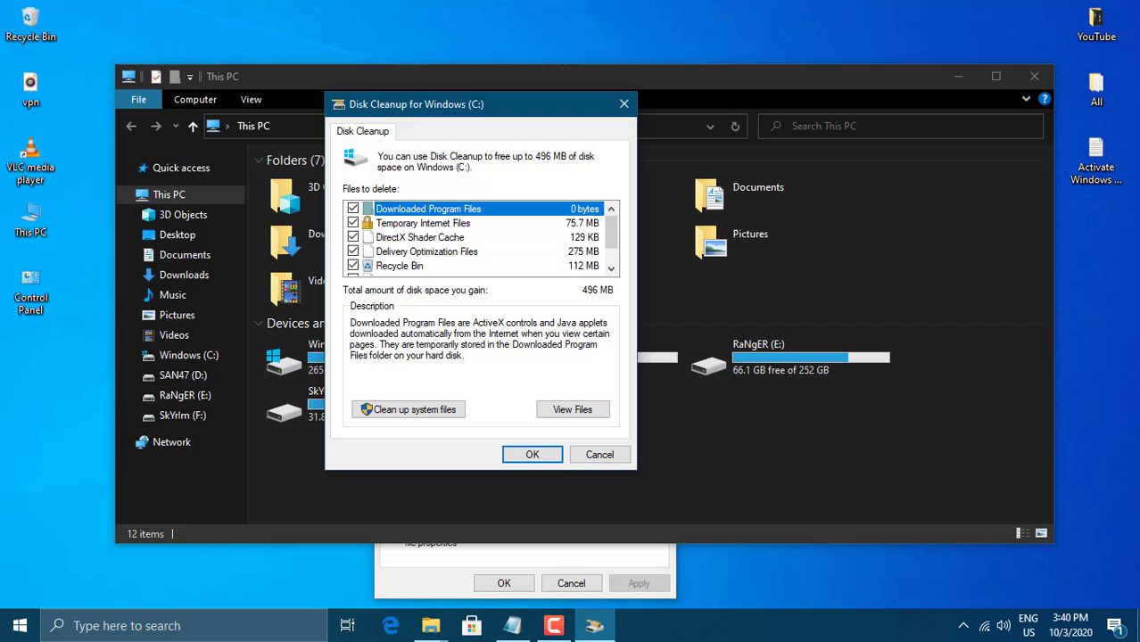
pyautogui.scroll(-1, 479, 237)
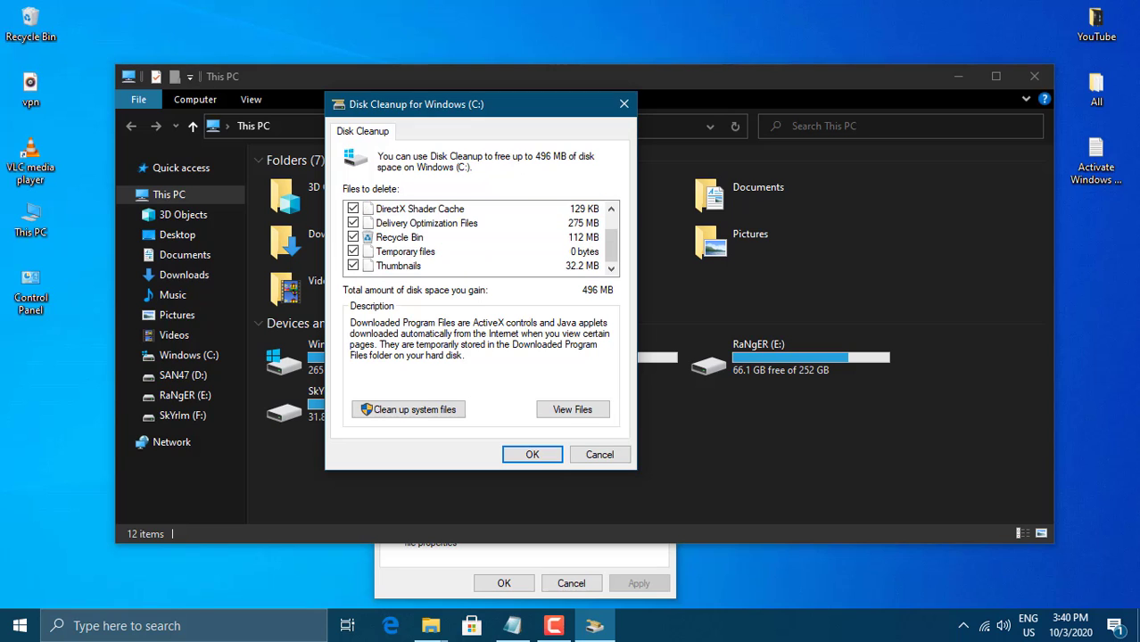
pyautogui.scroll(1, 480, 237)
pyautogui.scroll(-1, 480, 238)
pyautogui.scroll(1, 480, 237)
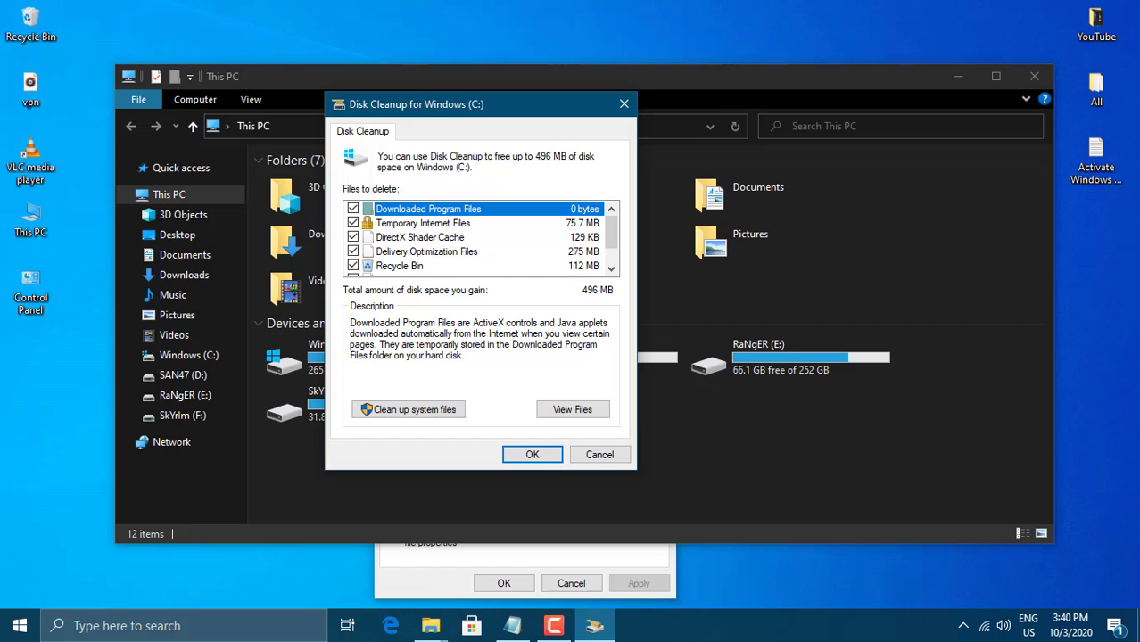
pyautogui.click(532, 454)
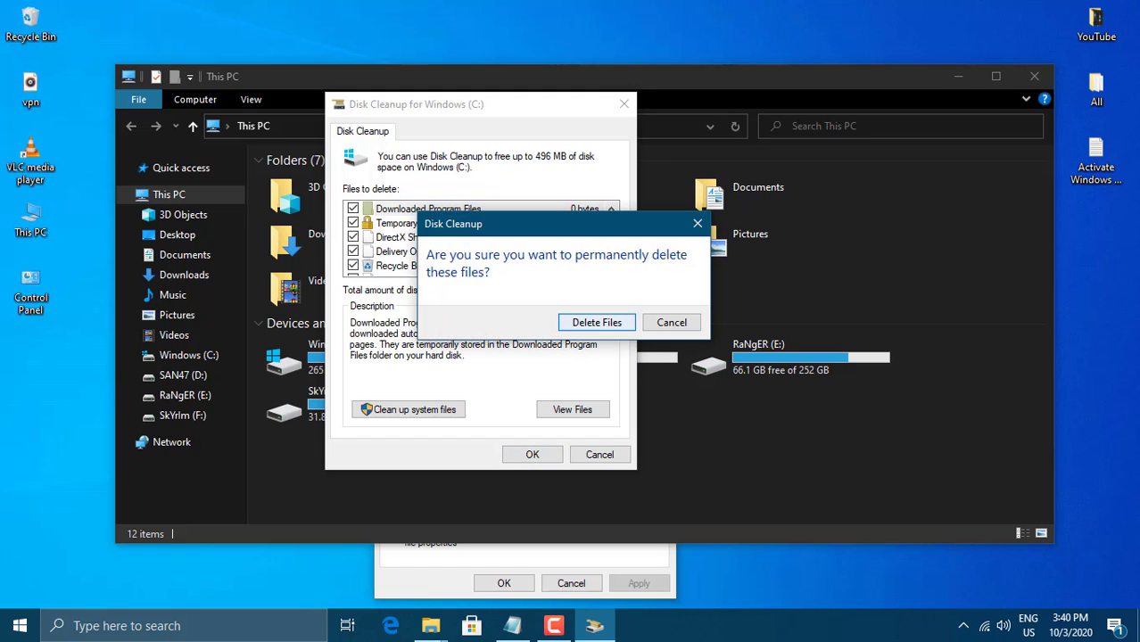
pyautogui.press('Return')
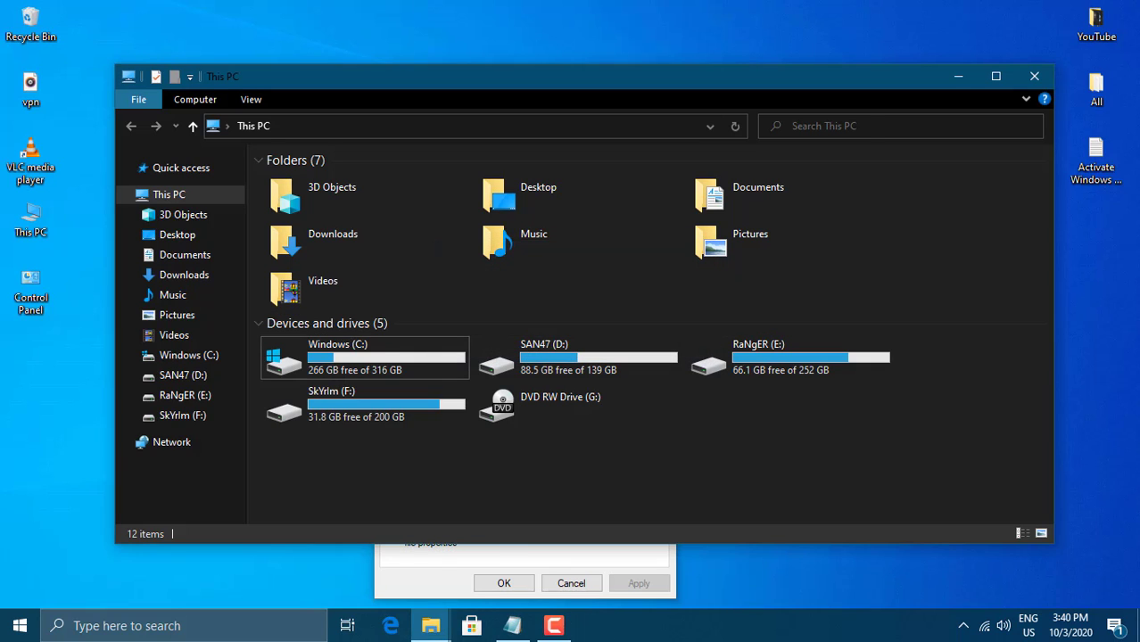
# Run Disk Cleanup for the Windows (C:) drive again and have it include system files
pyautogui.moveTo(535, 195); pyautogui.dragTo(526, 108)
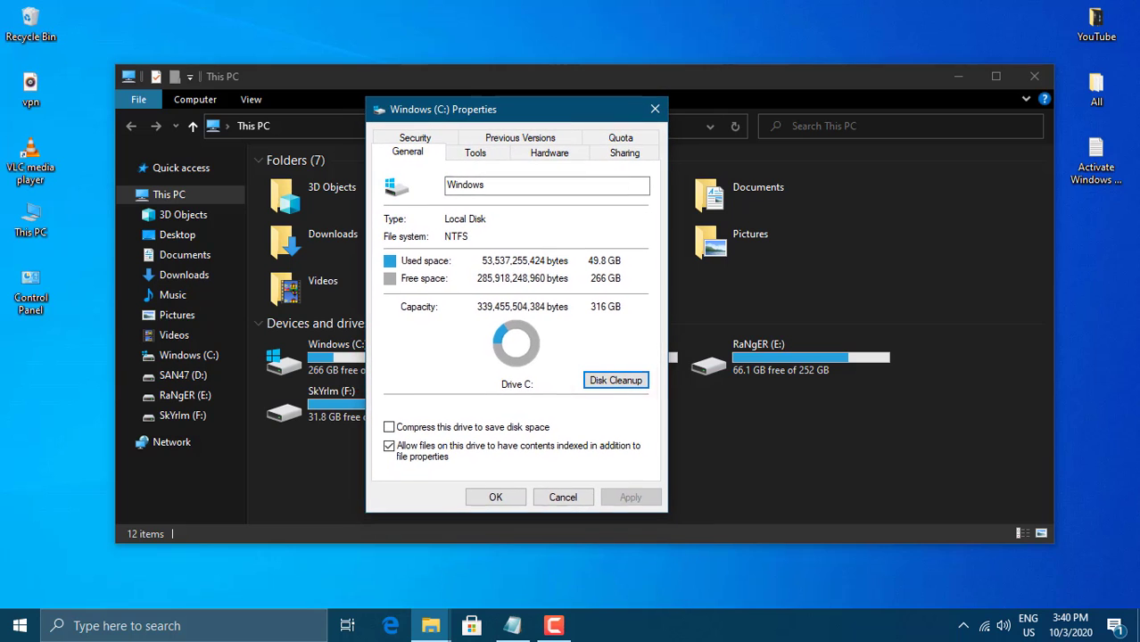
pyautogui.click(616, 380)
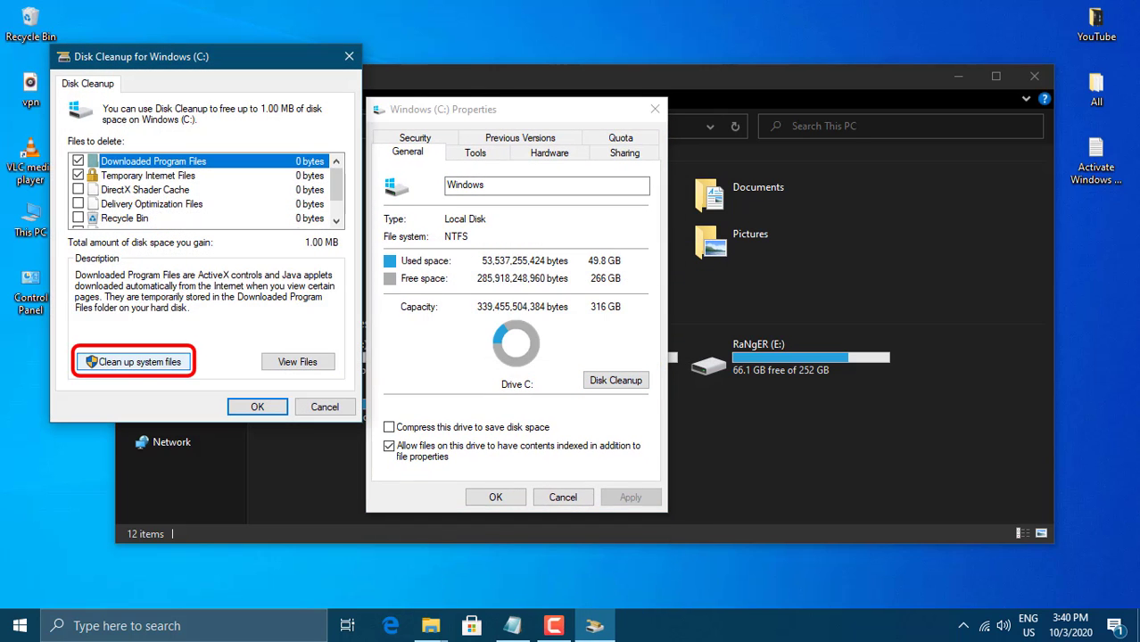
pyautogui.click(133, 361)
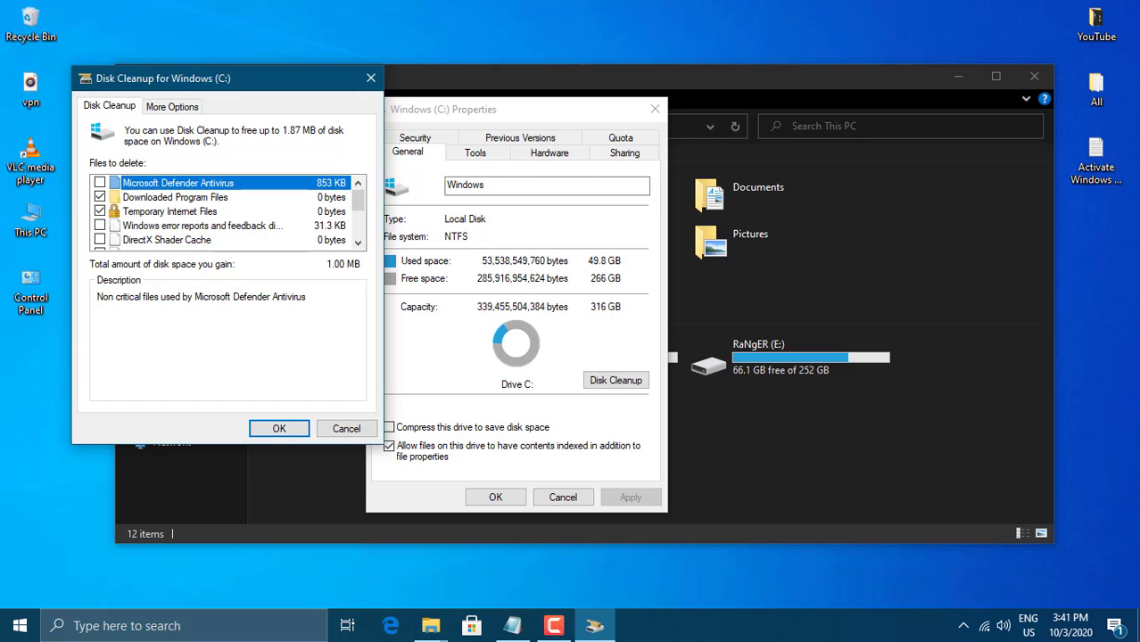
# Select all the system file categories, including Microsoft Defender Antivirus, Device driver packages and Language Resource Files, and permanently delete the files
pyautogui.moveTo(228, 77); pyautogui.dragTo(478, 124)
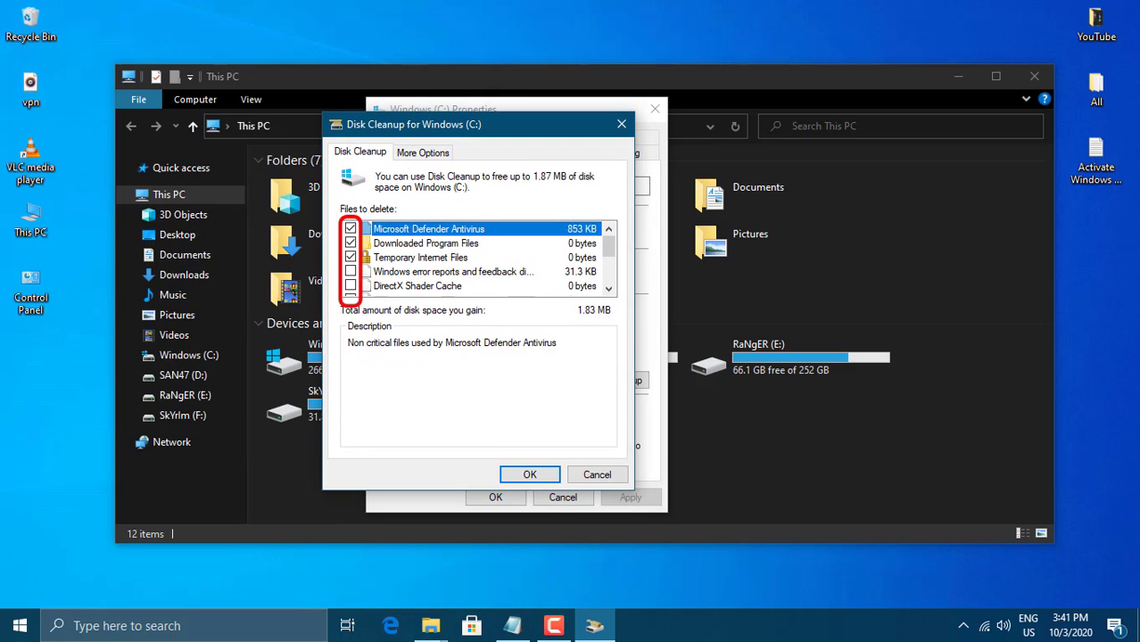
pyautogui.scroll(-2, 478, 257)
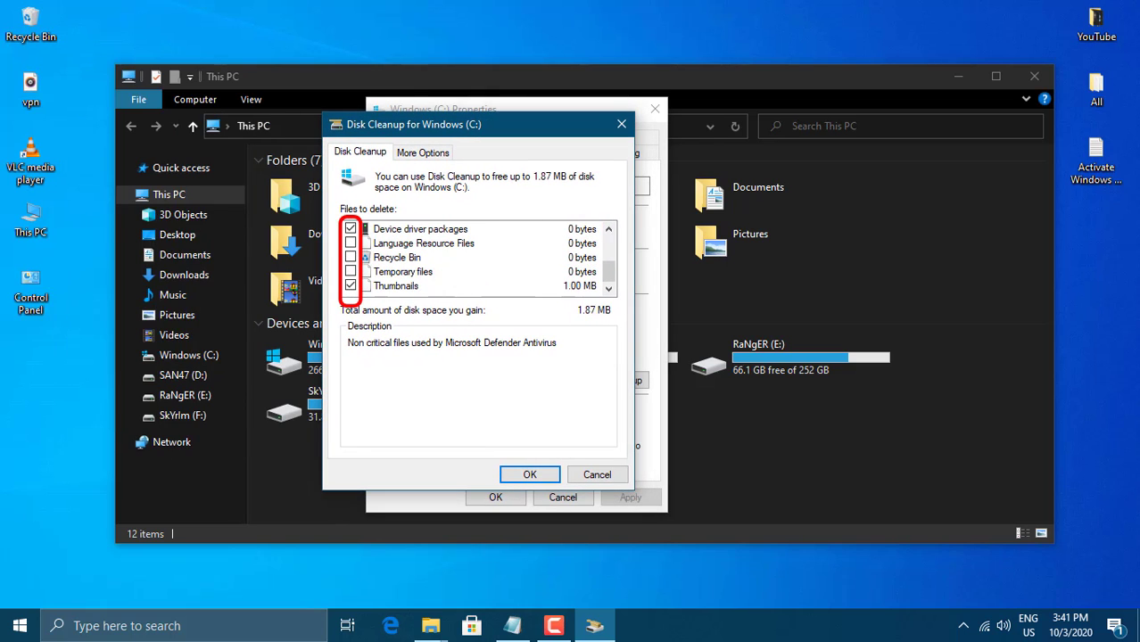
pyautogui.click(350, 243)
pyautogui.click(351, 257)
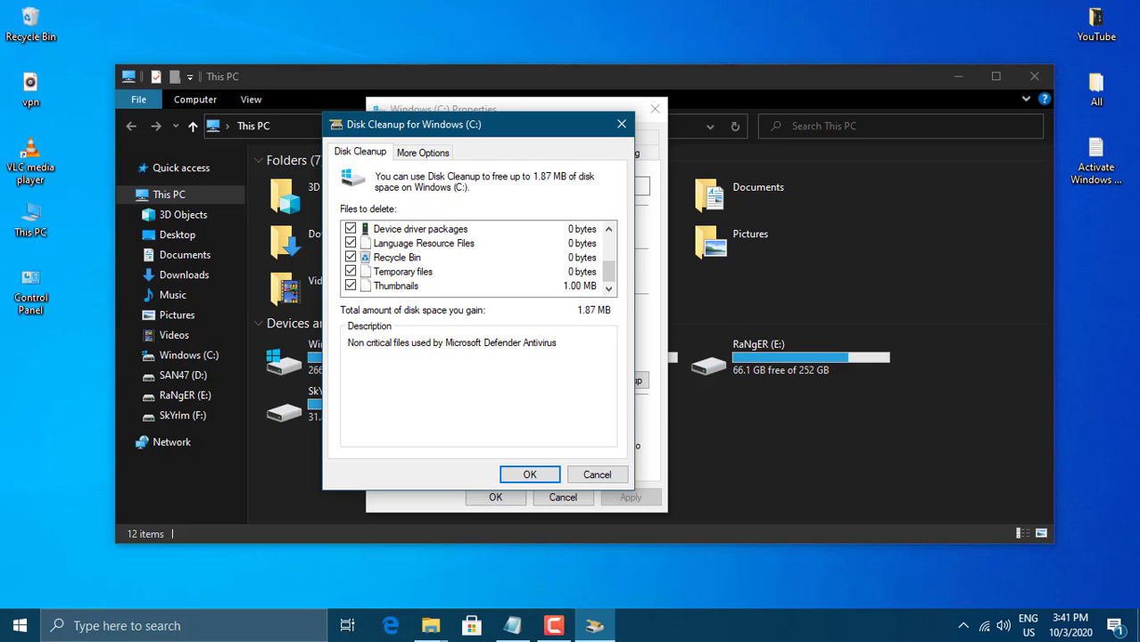
pyautogui.click(530, 475)
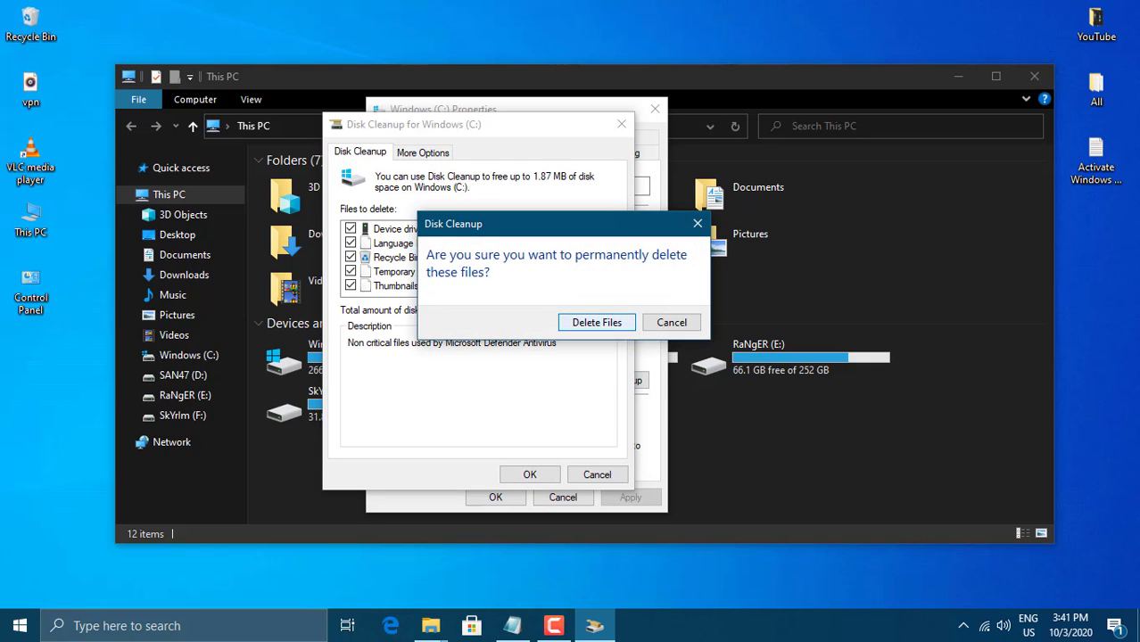
pyautogui.click(595, 322)
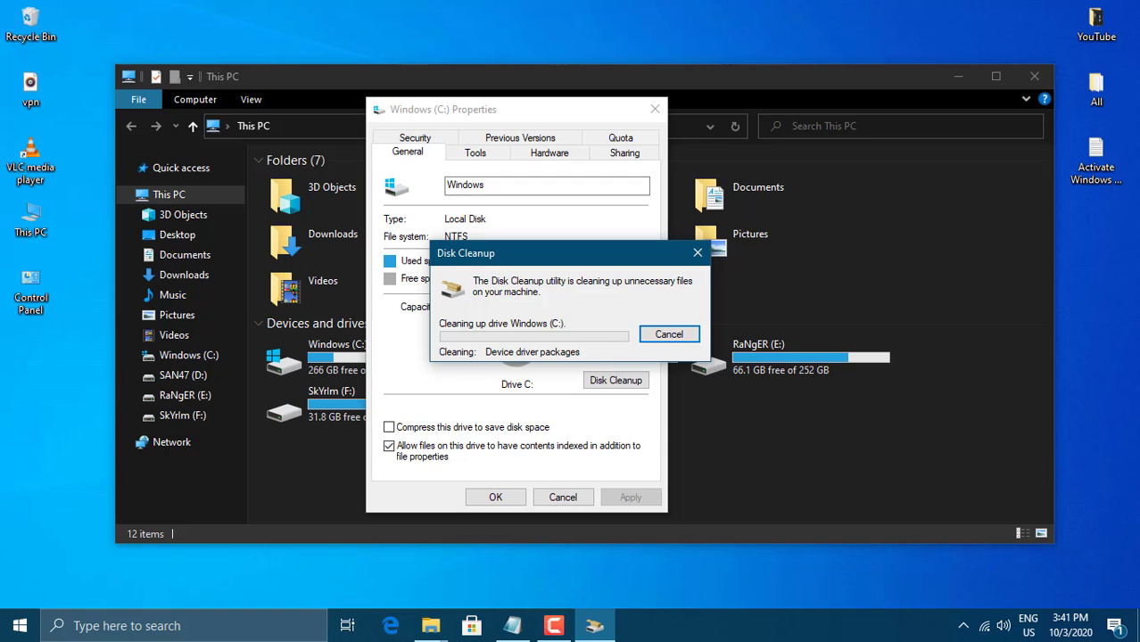